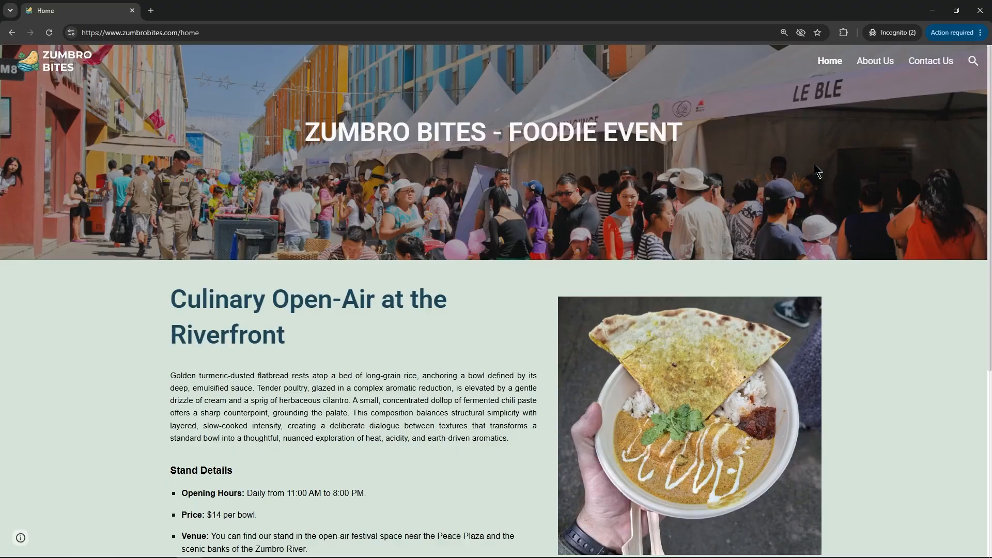
# - Look through the published Zumbro Bites home page from the event banner to the location map
pyautogui.scroll(-2, 814, 164)
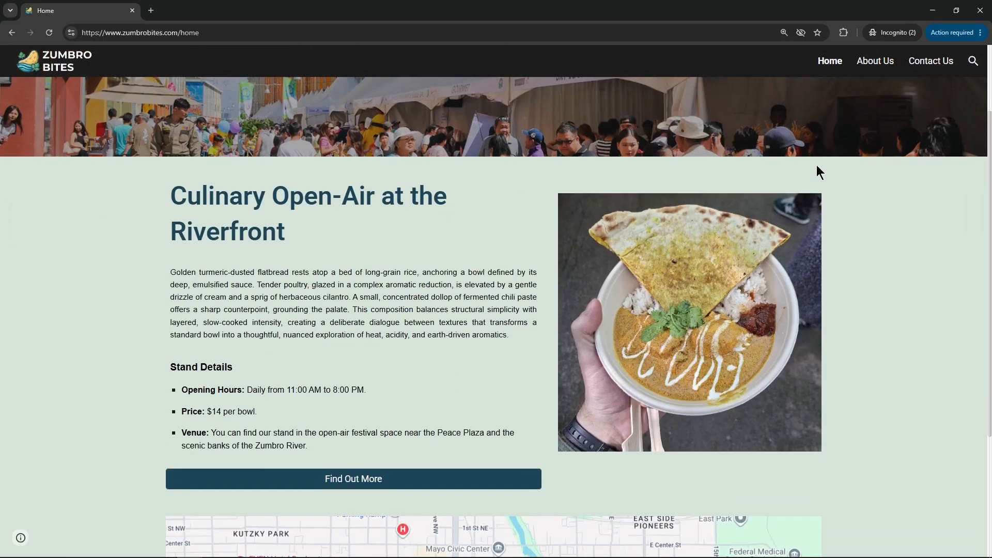
pyautogui.scroll(-4, 816, 166)
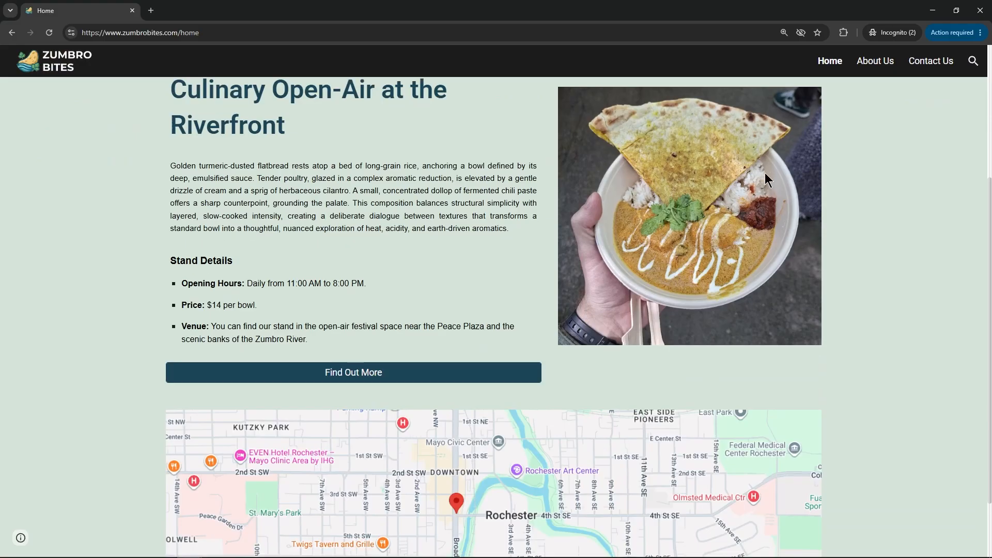
pyautogui.moveTo(510, 424); pyautogui.dragTo(533, 405)
pyautogui.scroll(5, 532, 405)
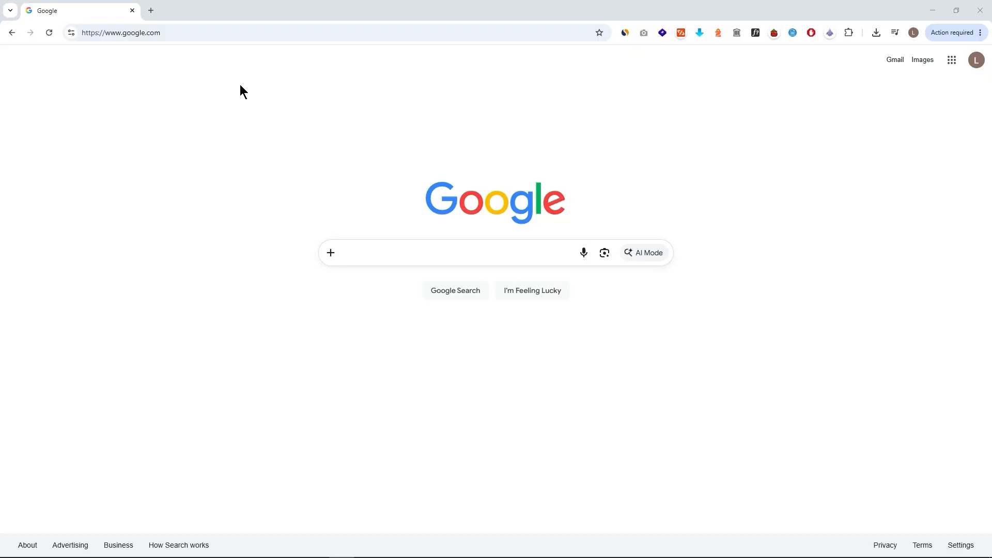
# - Go to the Google Sites start page at sites.google.com
pyautogui.click(216, 31)
pyautogui.write('sites.google.com')
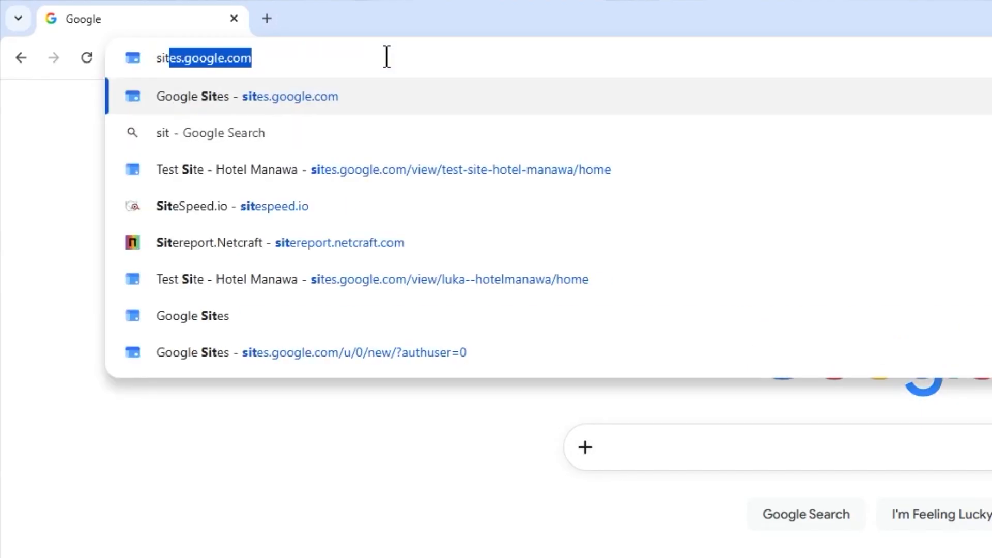
pyautogui.press('Return')
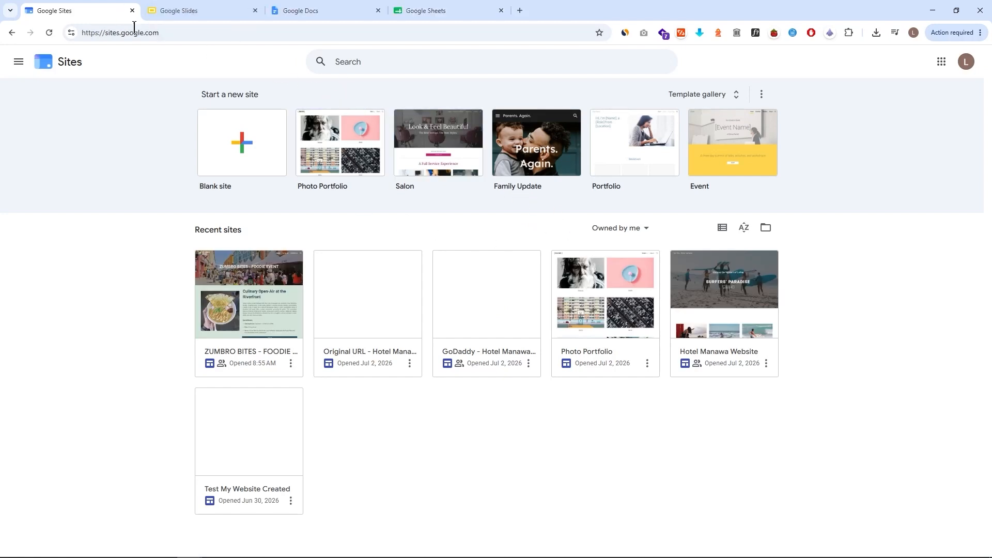
# - Compare the Google Slides, Docs and Sheets start pages and return to Google Sites
pyautogui.click(211, 10)
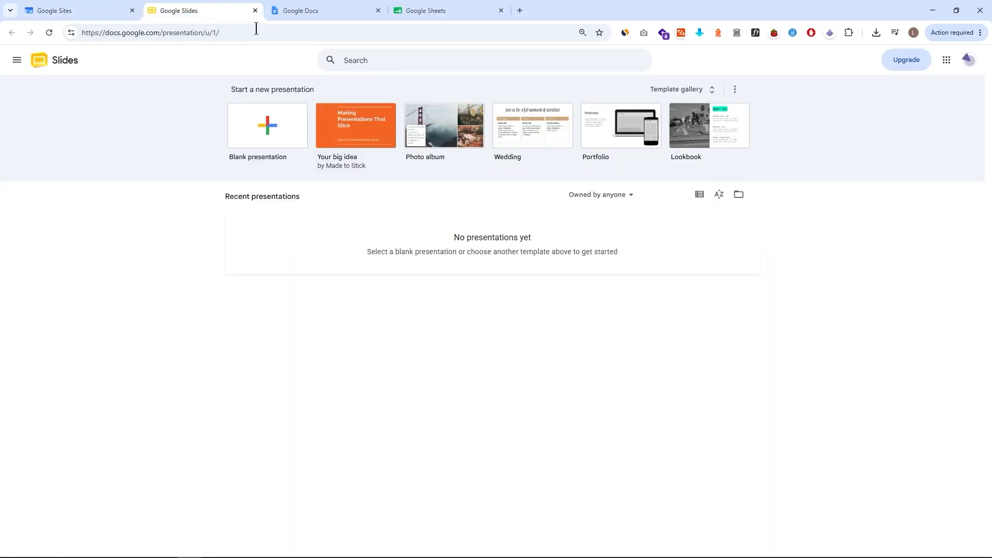
pyautogui.click(337, 19)
pyautogui.click(469, 12)
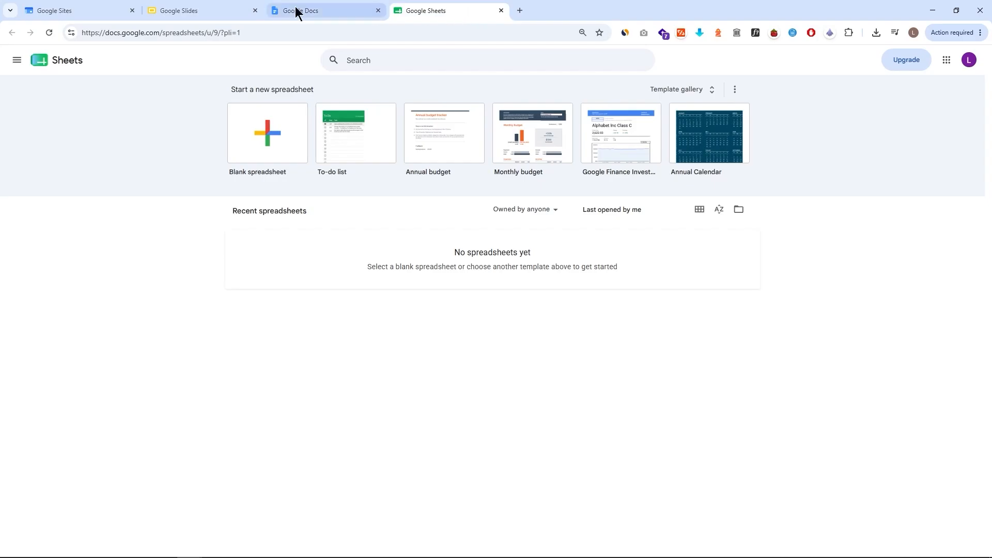
pyautogui.click(95, 9)
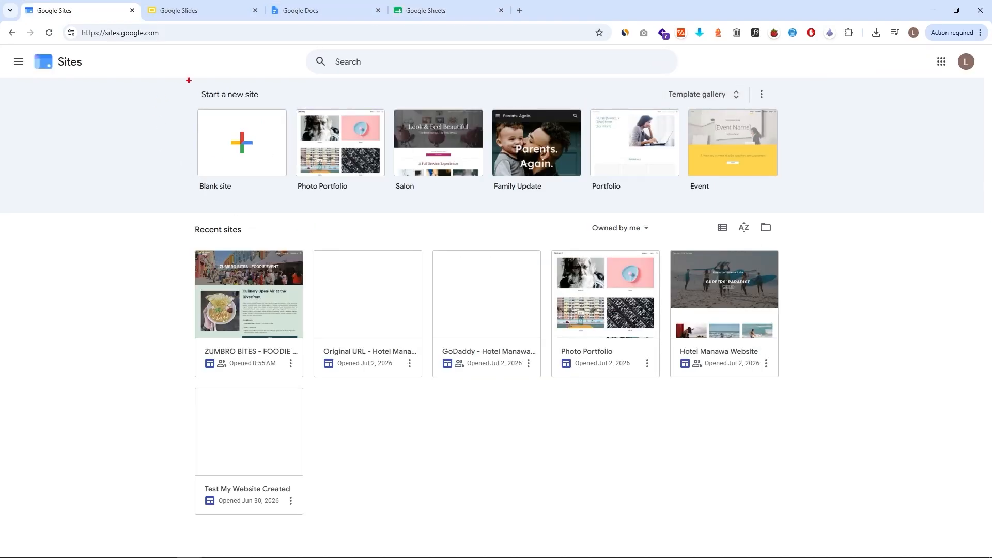
# - Create a new site from the Restaurant template in the small business section of the full template gallery
pyautogui.moveTo(180, 78); pyautogui.dragTo(799, 210)
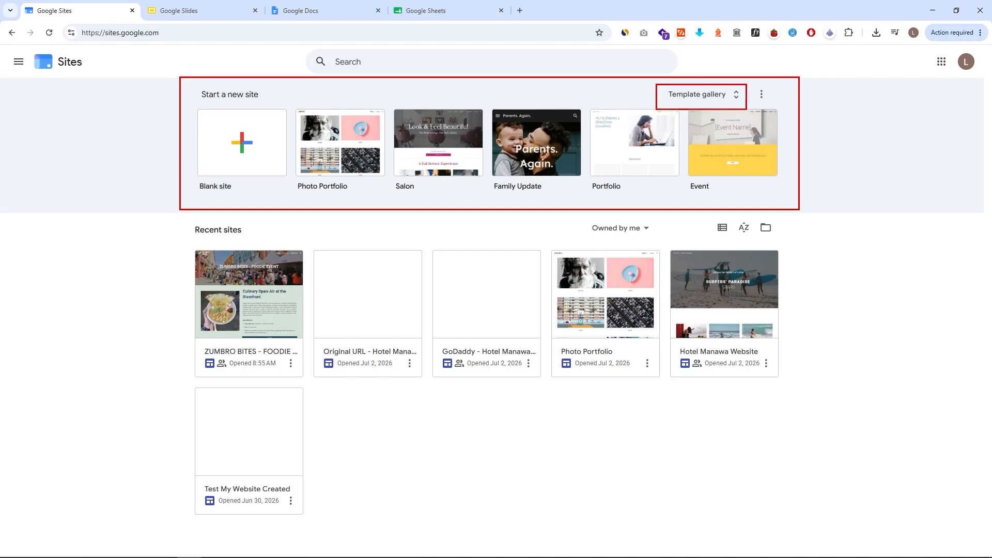
pyautogui.click(739, 96)
pyautogui.scroll(-4, 671, 157)
pyautogui.scroll(-3, 715, 144)
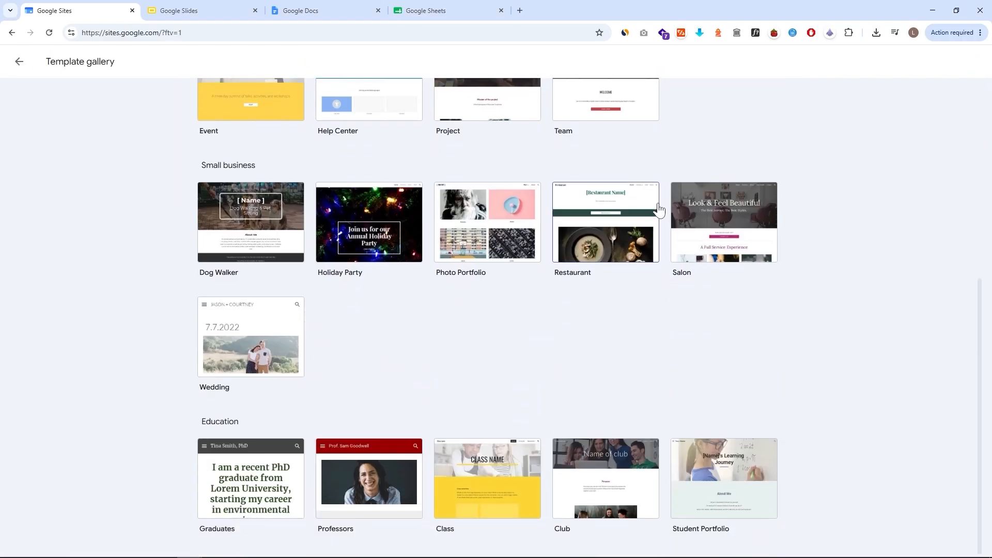
pyautogui.click(623, 251)
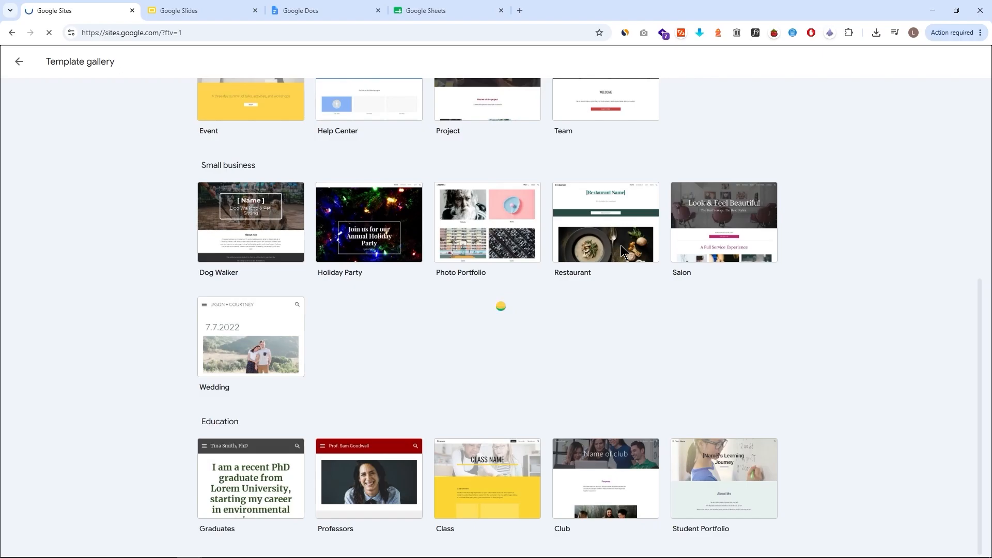
# - Replace the placeholder restaurant name in the home page header with "My Restaurant"
pyautogui.scroll(-4, 723, 202)
pyautogui.scroll(-10, 750, 201)
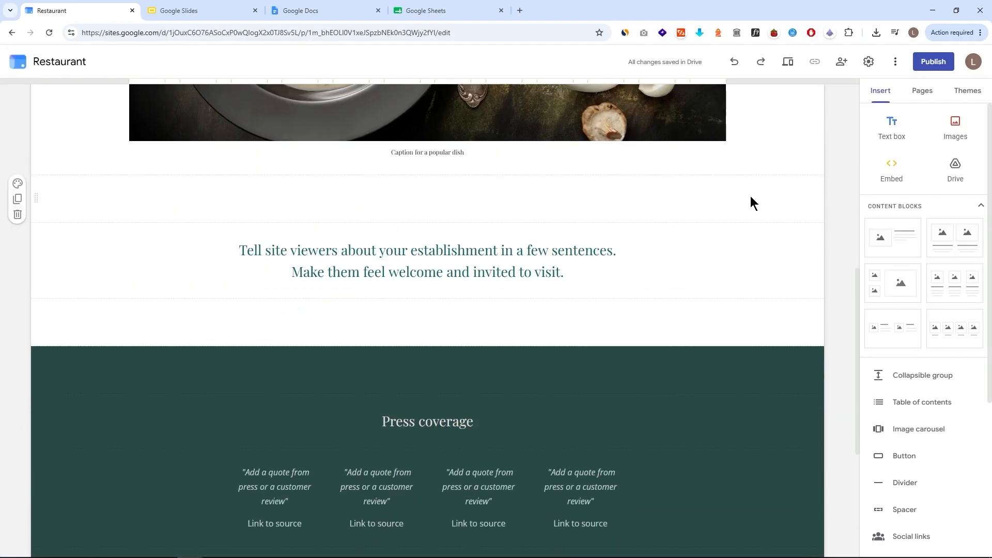
pyautogui.scroll(15, 723, 206)
pyautogui.click(518, 148)
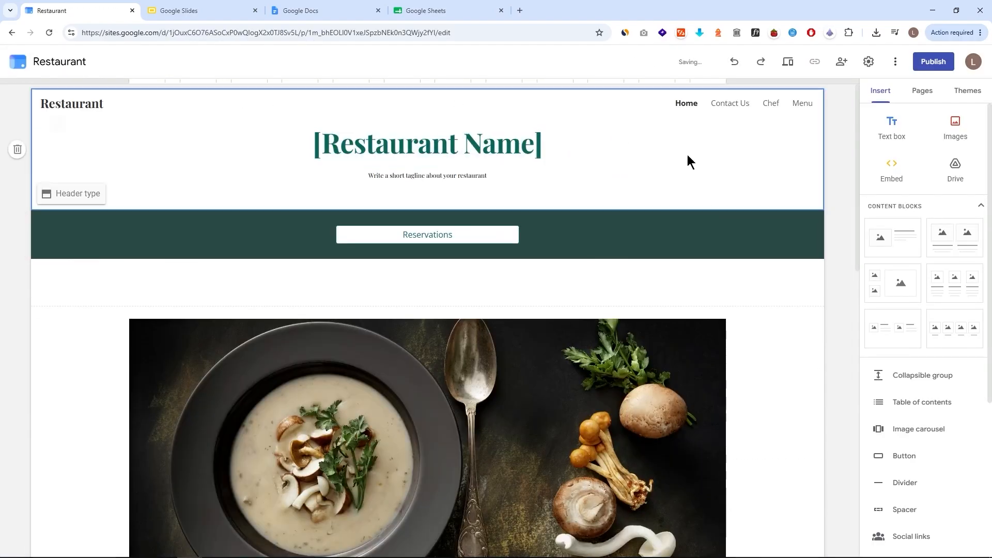
pyautogui.tripleClick(581, 147)
pyautogui.write('My Restaurant')
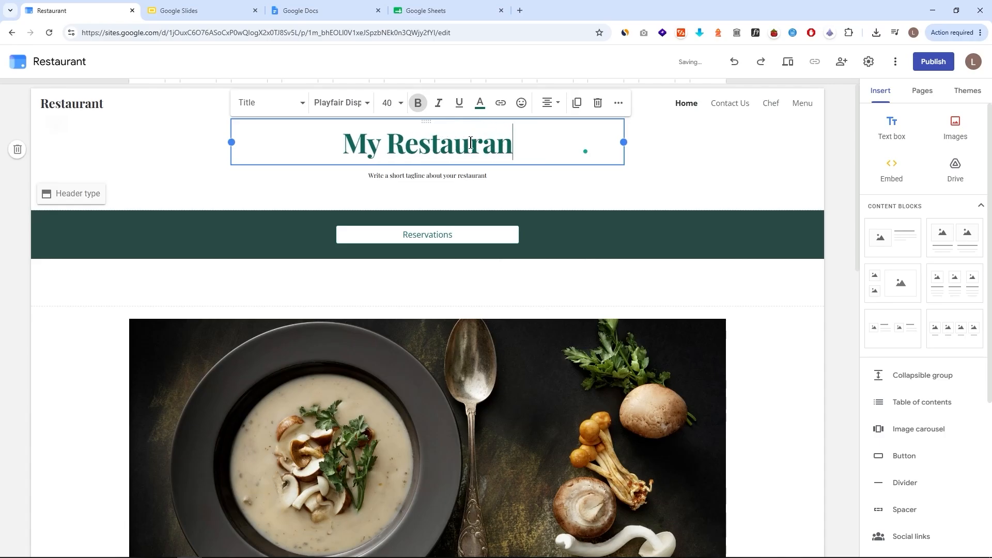
pyautogui.click(665, 181)
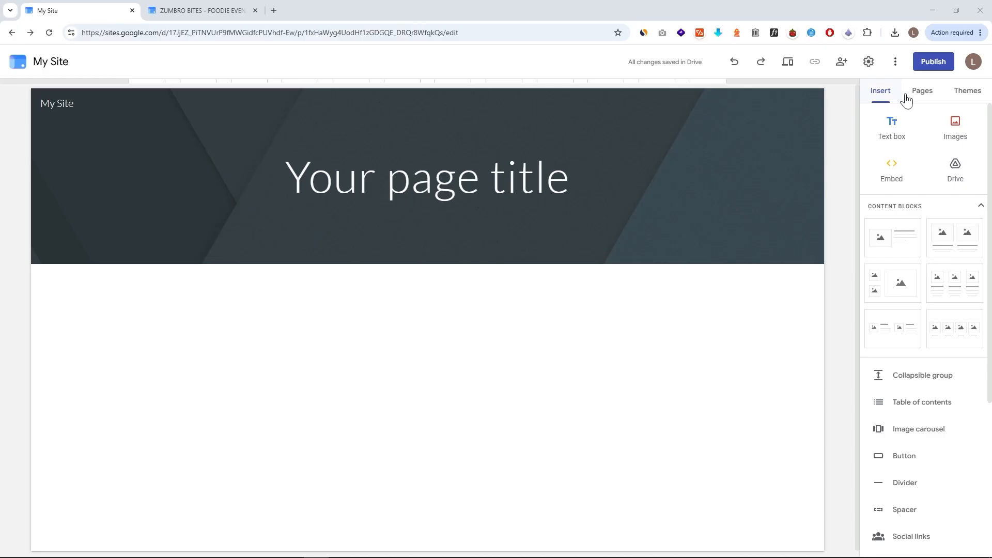
# - Review the page list, the theme choices and the insertable elements of the blank site My Site
pyautogui.click(939, 94)
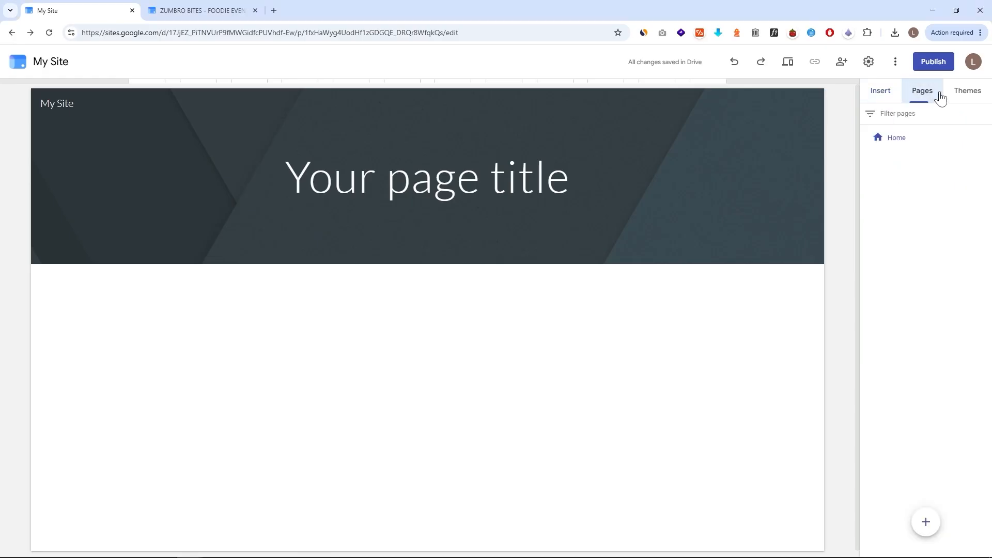
pyautogui.click(967, 95)
pyautogui.click(928, 95)
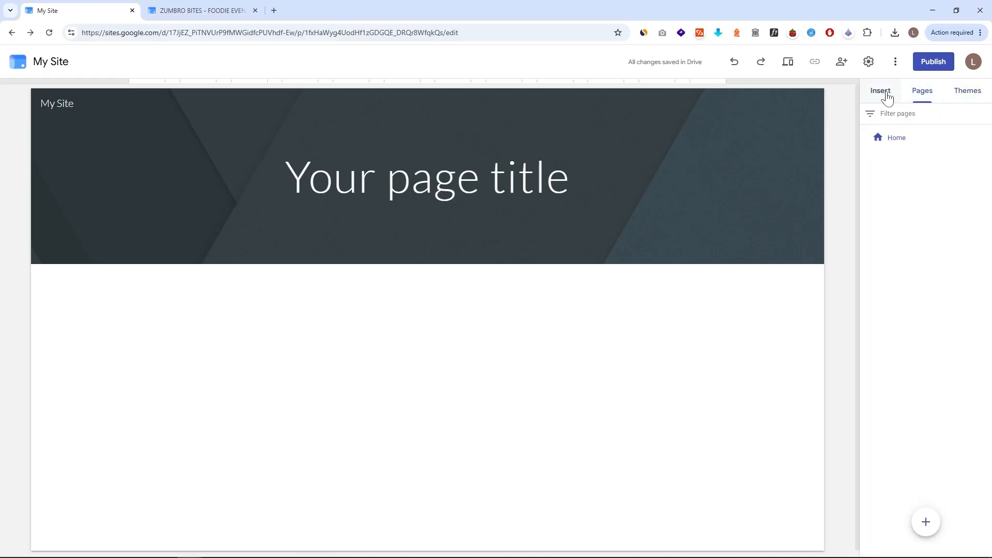
pyautogui.click(884, 93)
# - Review the site settings for brand images, custom domains, analytics and the announcement banner
pyautogui.click(869, 62)
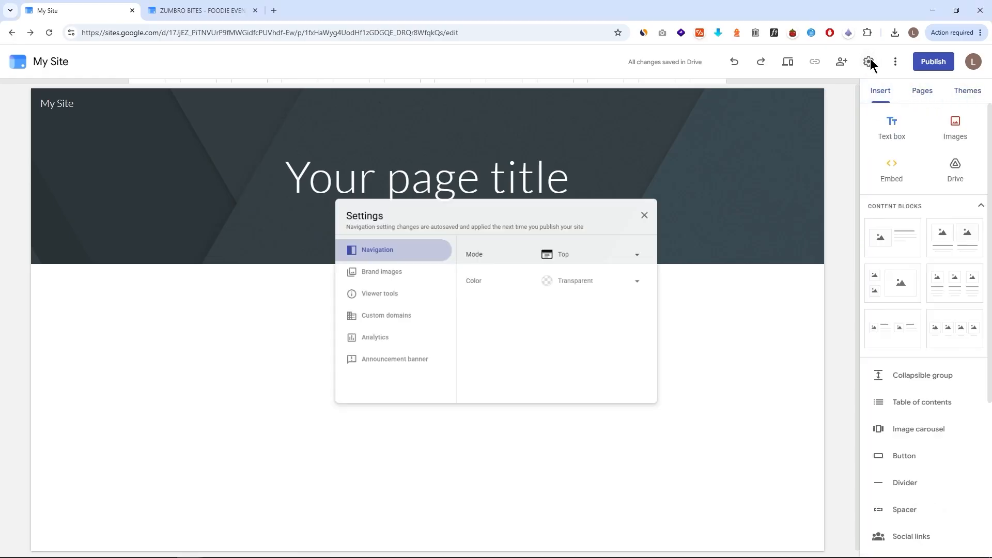
pyautogui.click(393, 267)
pyautogui.click(387, 317)
pyautogui.click(382, 341)
pyautogui.click(401, 367)
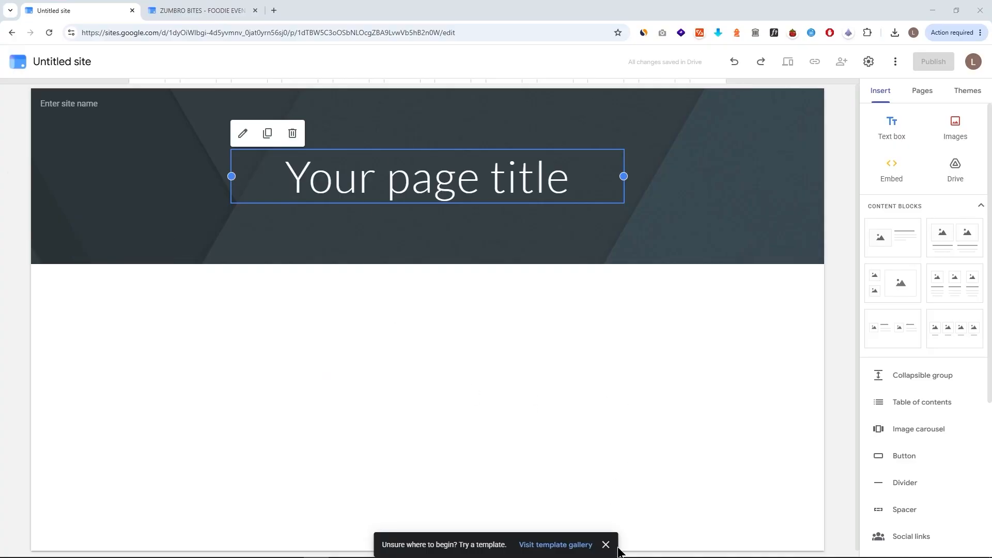
# - Dismiss the template suggestion on the untitled site and look through all elements that can be inserted
pyautogui.click(606, 544)
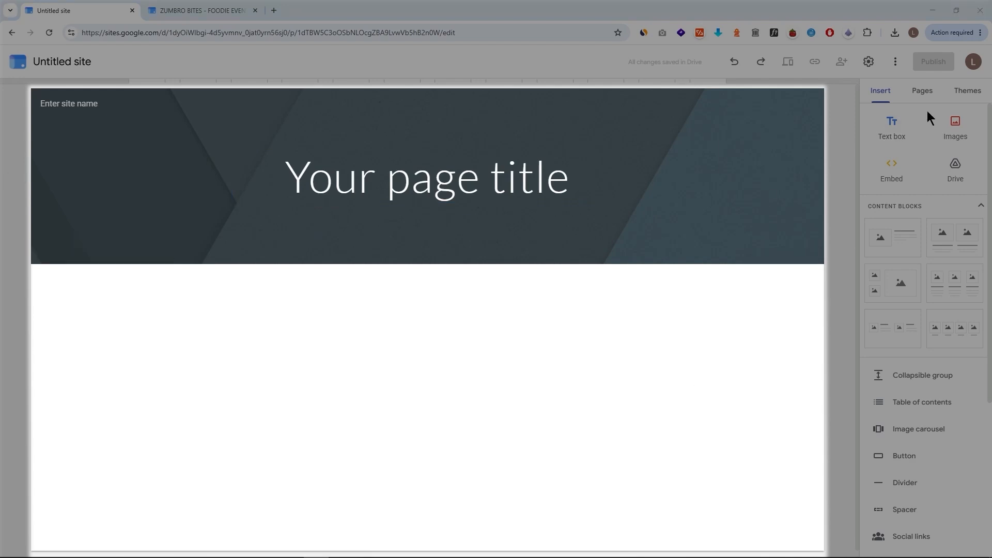
pyautogui.scroll(-5, 907, 222)
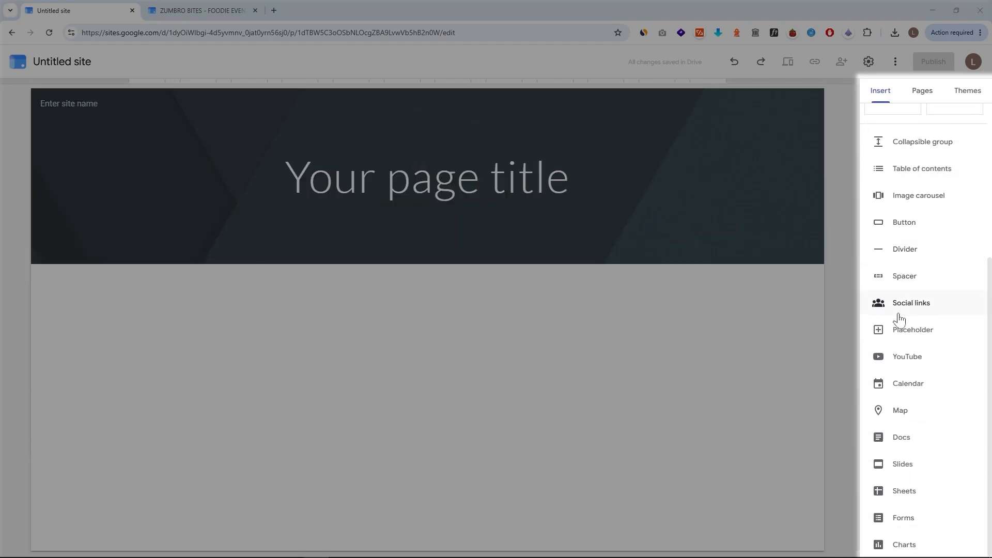
pyautogui.scroll(5, 922, 431)
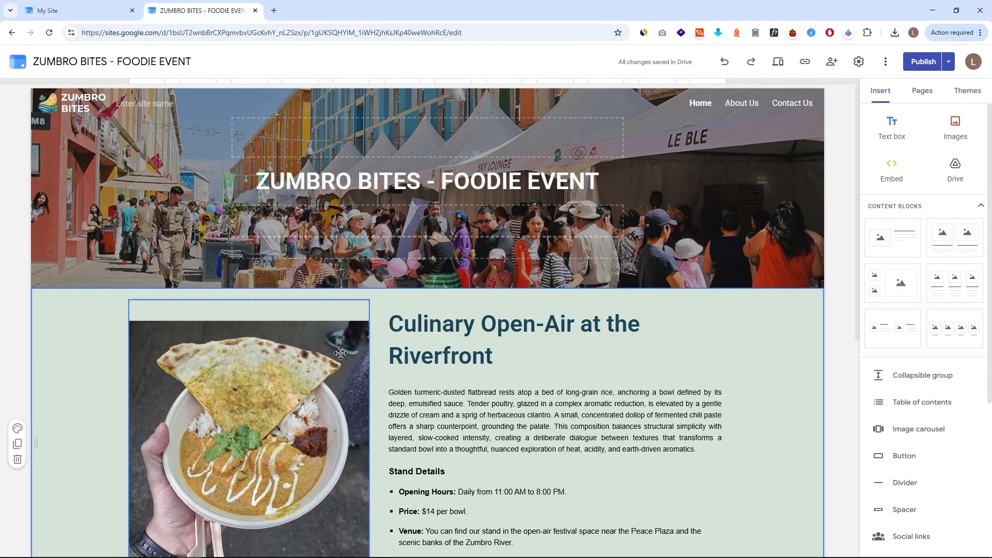
# - Try moving the food bowl image below the Culinary Open-Air heading on the Zumbro Bites page, and undo the move
pyautogui.moveTo(341, 353); pyautogui.dragTo(269, 216)
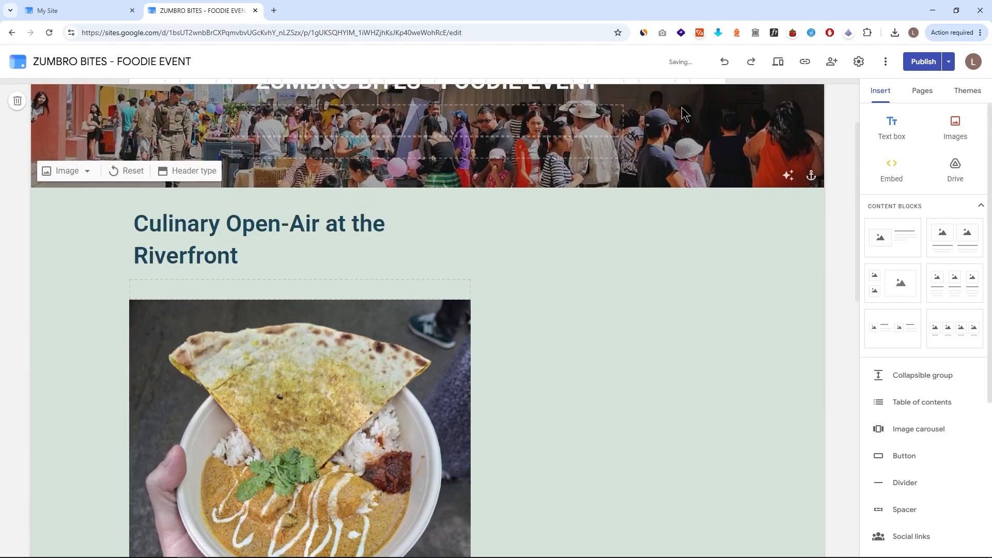
pyautogui.click(724, 61)
pyautogui.scroll(2, 723, 160)
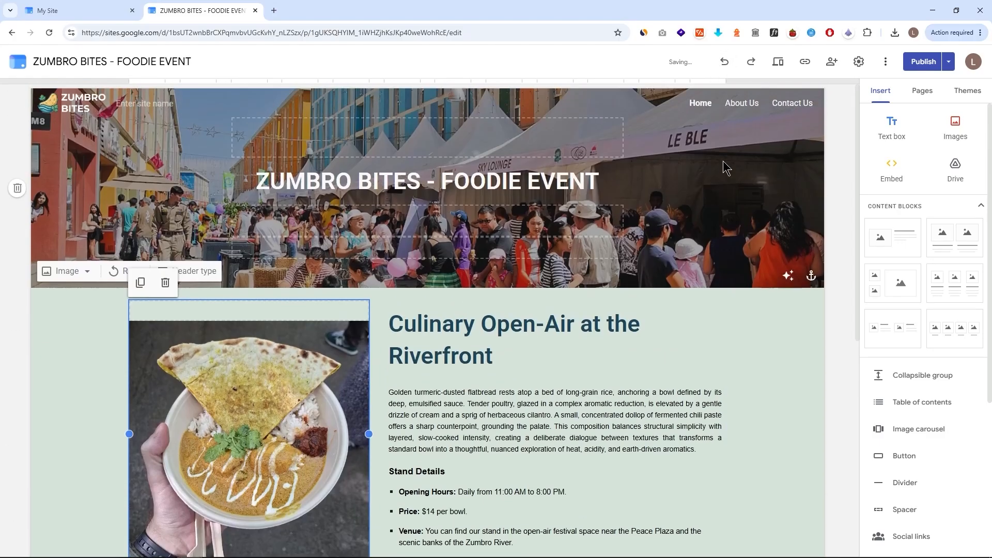
# - Preview the Zumbro Bites site in tablet and phone sizes and look through the phone layout down to the map
pyautogui.click(778, 61)
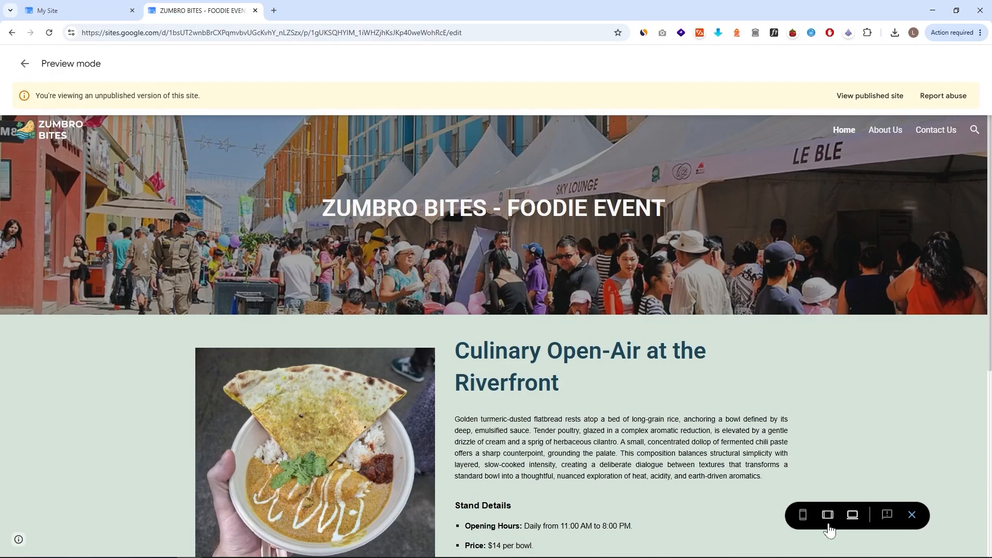
pyautogui.click(828, 516)
pyautogui.click(802, 514)
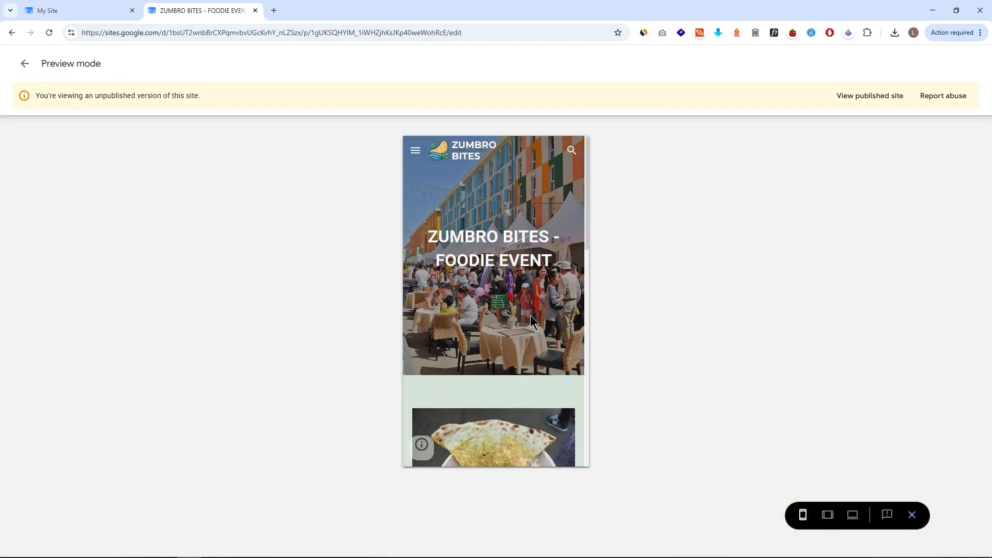
pyautogui.scroll(-8, 534, 258)
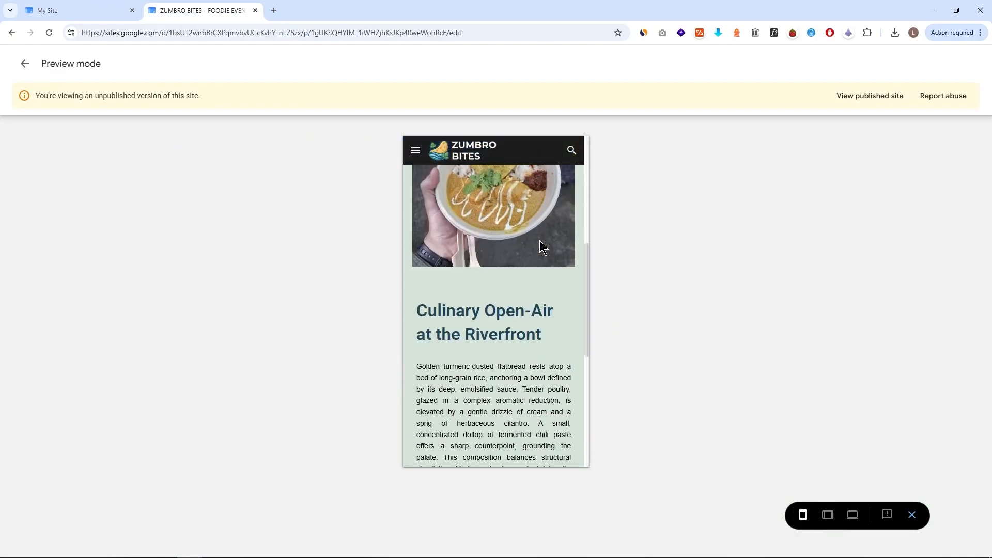
pyautogui.scroll(-3, 539, 230)
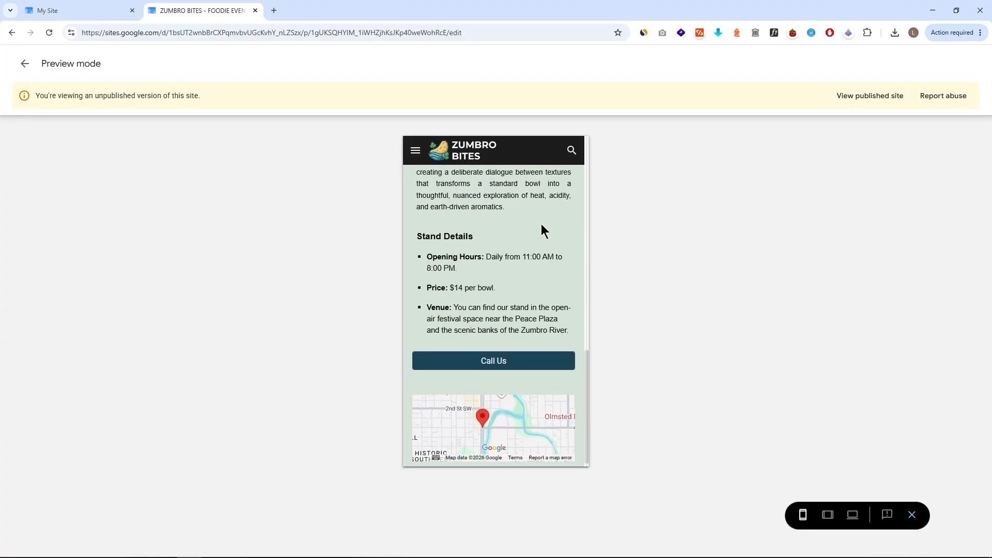
pyautogui.scroll(10, 541, 224)
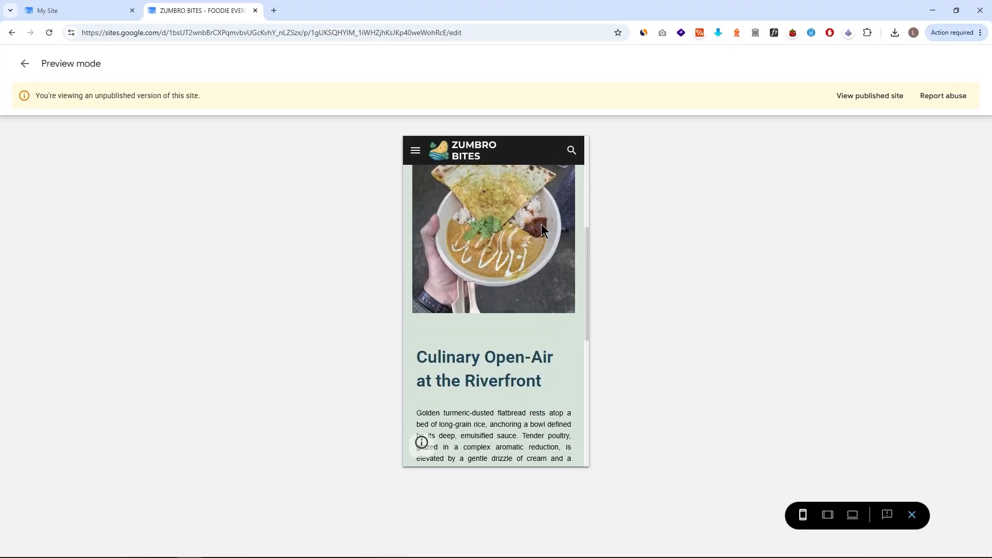
pyautogui.scroll(2, 541, 224)
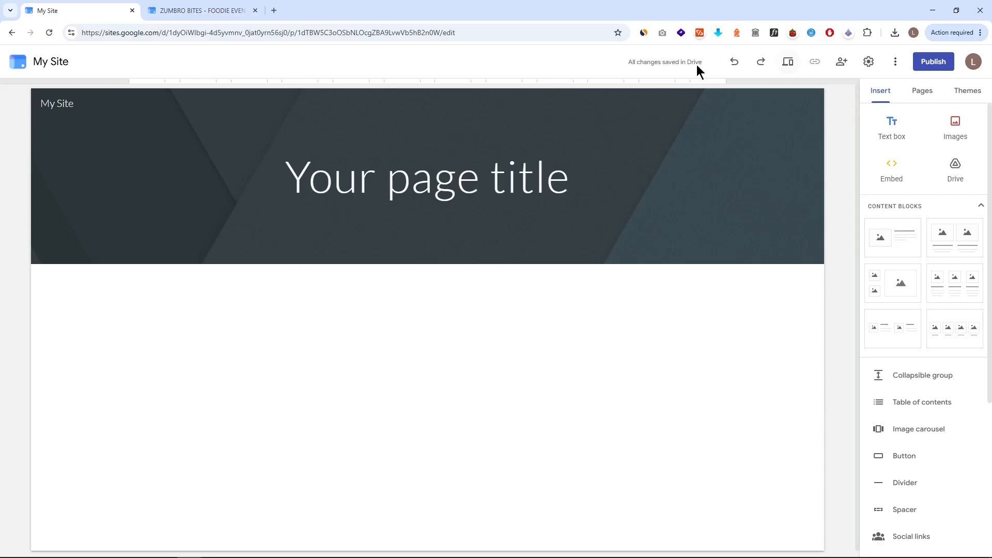
# - Open the sharing options of My Site and examine where collaborators are added
pyautogui.click(258, 7)
pyautogui.click(804, 62)
pyautogui.click(840, 62)
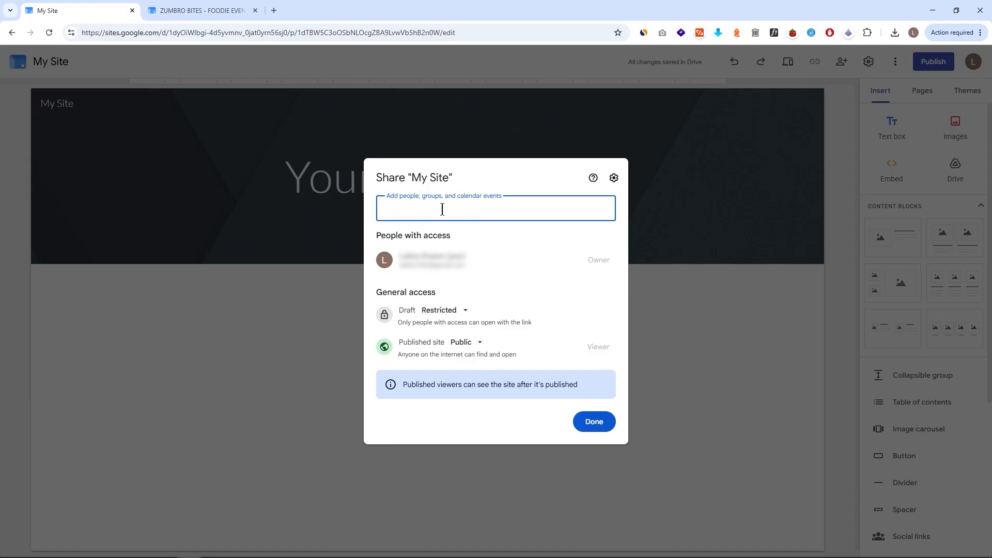
pyautogui.click(417, 207)
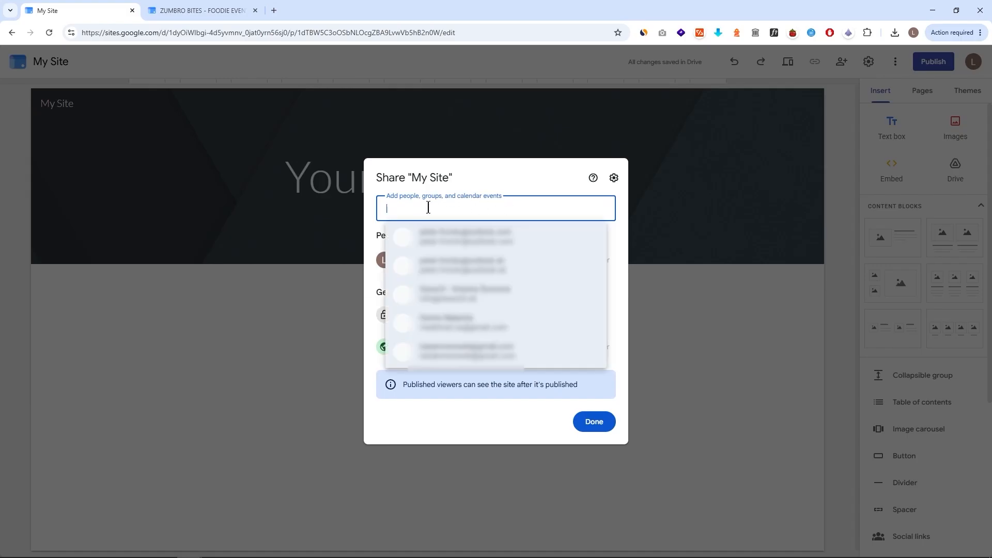
pyautogui.click(500, 182)
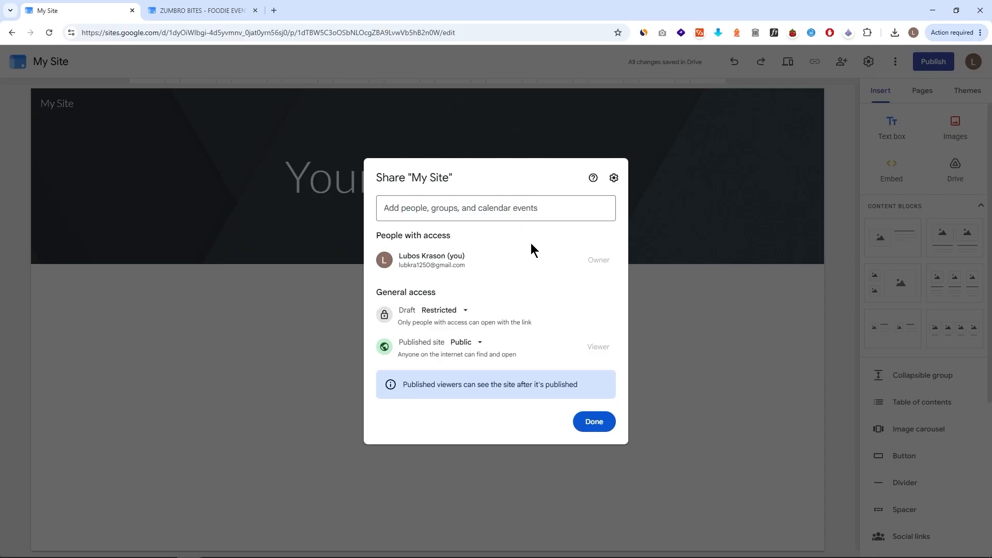
# - Look through the My Site settings for navigation, brand images, viewer tools, custom domains, analytics and announcement banner, and close them
pyautogui.click(868, 61)
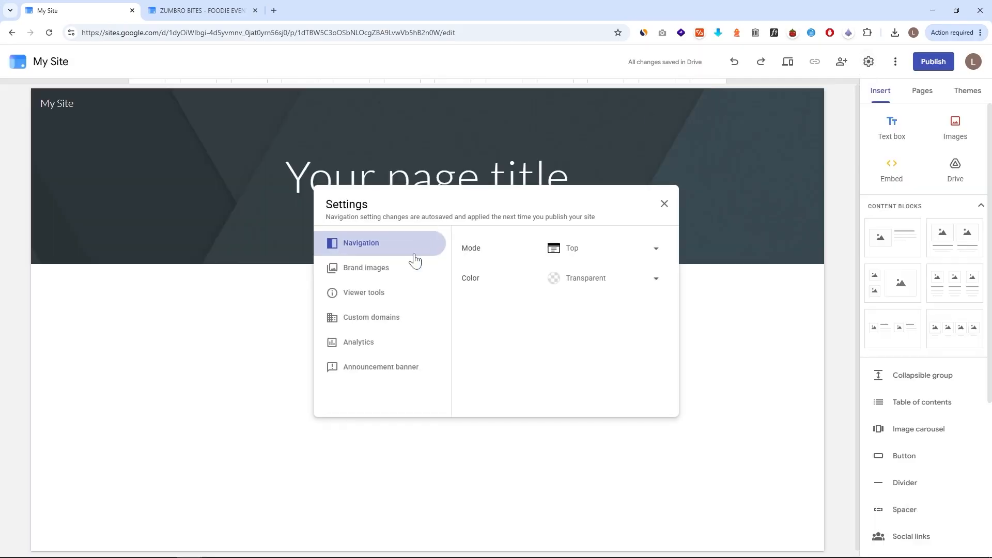
pyautogui.click(407, 268)
pyautogui.click(400, 292)
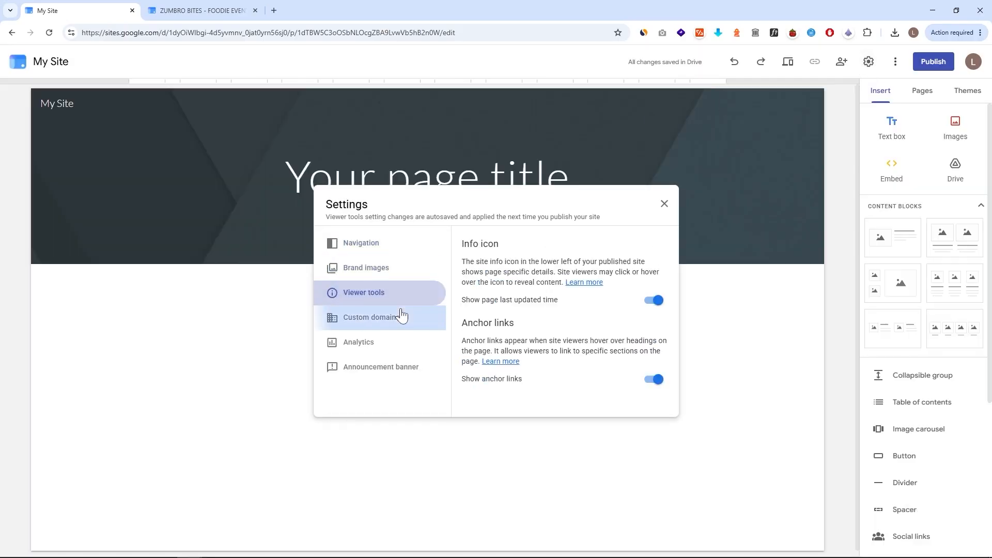
pyautogui.click(398, 317)
pyautogui.click(395, 341)
pyautogui.click(405, 366)
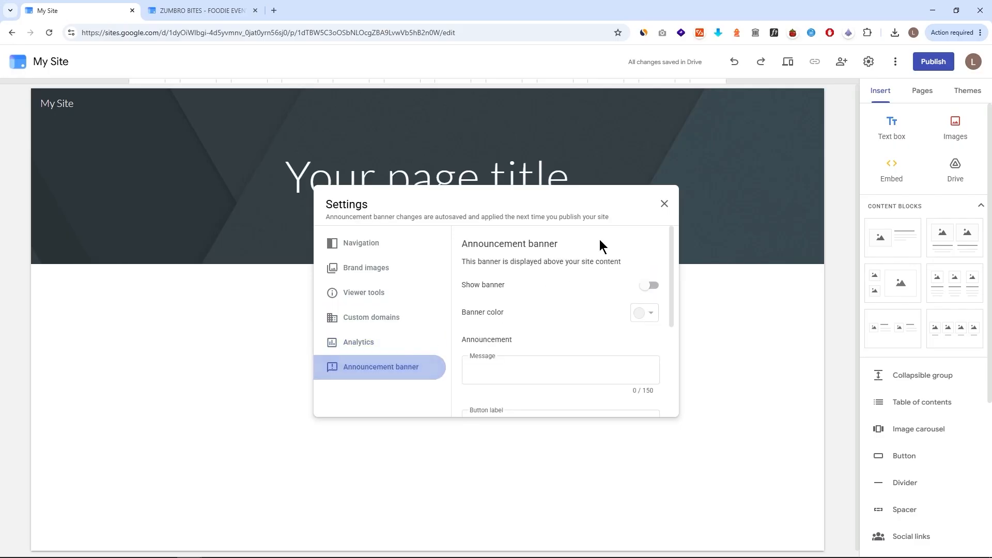
pyautogui.click(665, 206)
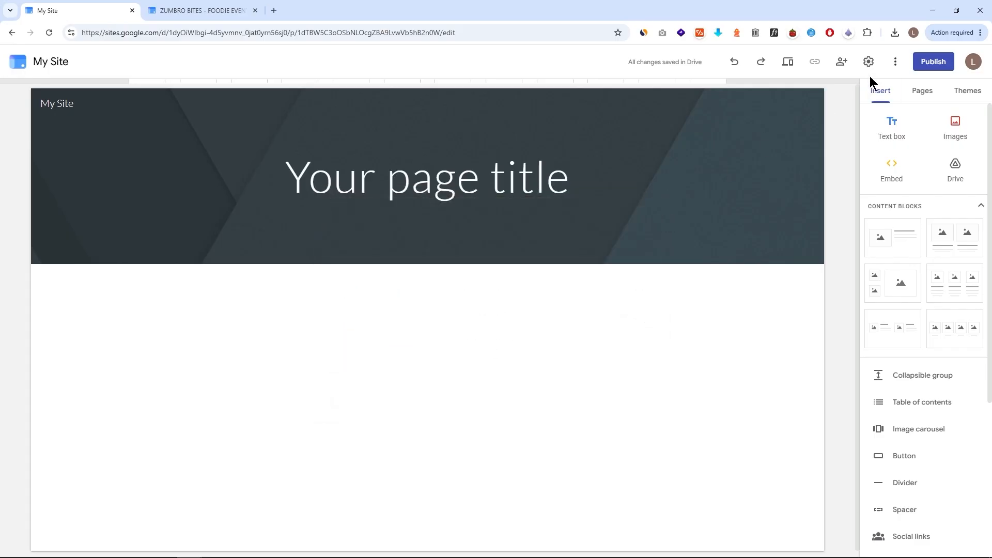
# - Open the version history of the Zumbro Bites site and examine earlier versions from July 12 and July 9
pyautogui.click(896, 62)
pyautogui.click(899, 88)
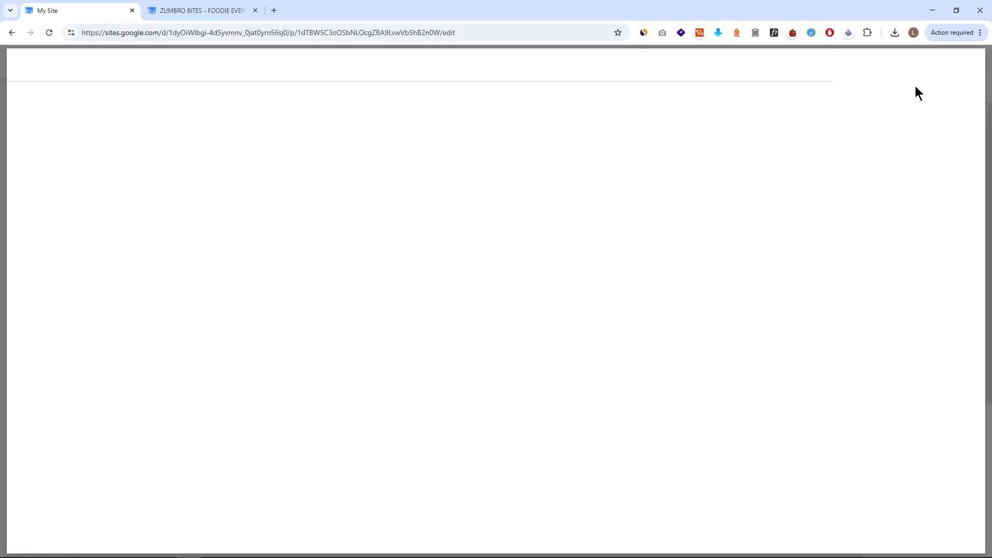
pyautogui.click(217, 12)
pyautogui.click(907, 181)
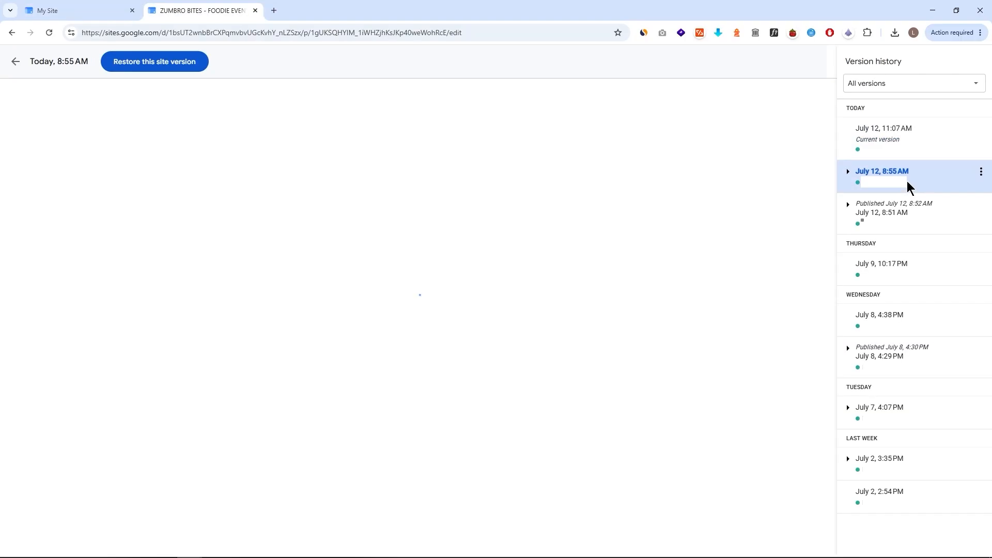
pyautogui.click(927, 228)
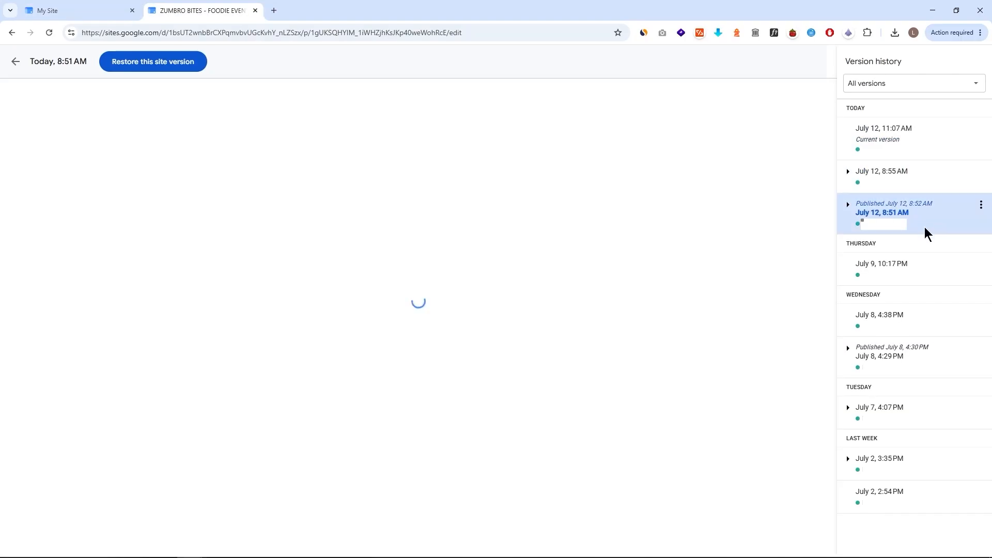
pyautogui.click(919, 255)
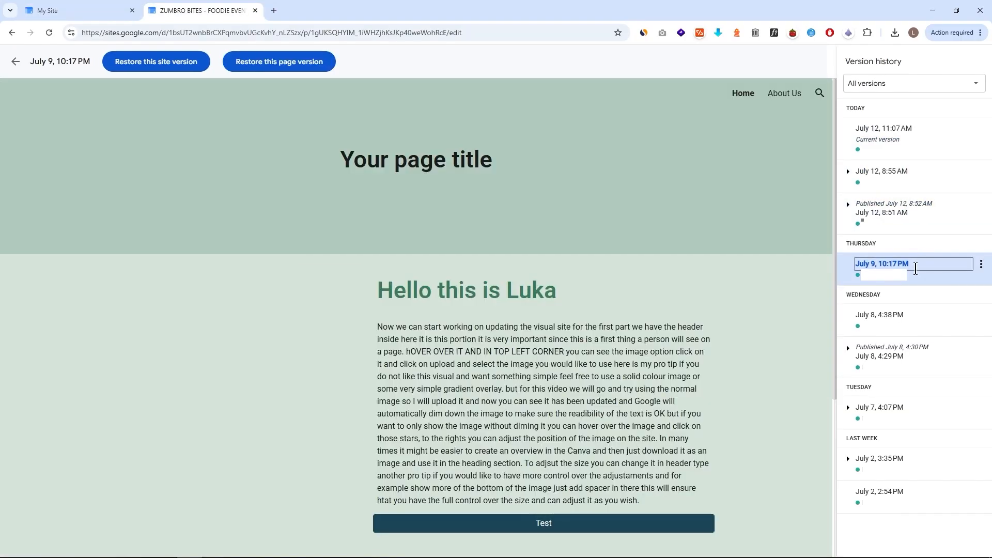
pyautogui.click(907, 169)
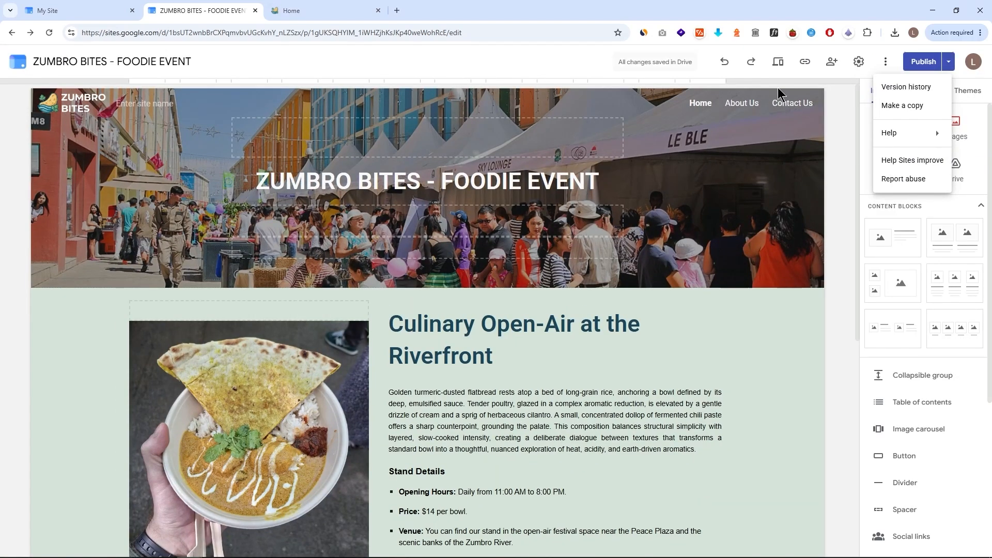
# - Copy the entire Zumbro Bites site to My Drive as Copy of ZUMBRO BITES - FOODIE EVENT and compare it with the original
pyautogui.click(901, 105)
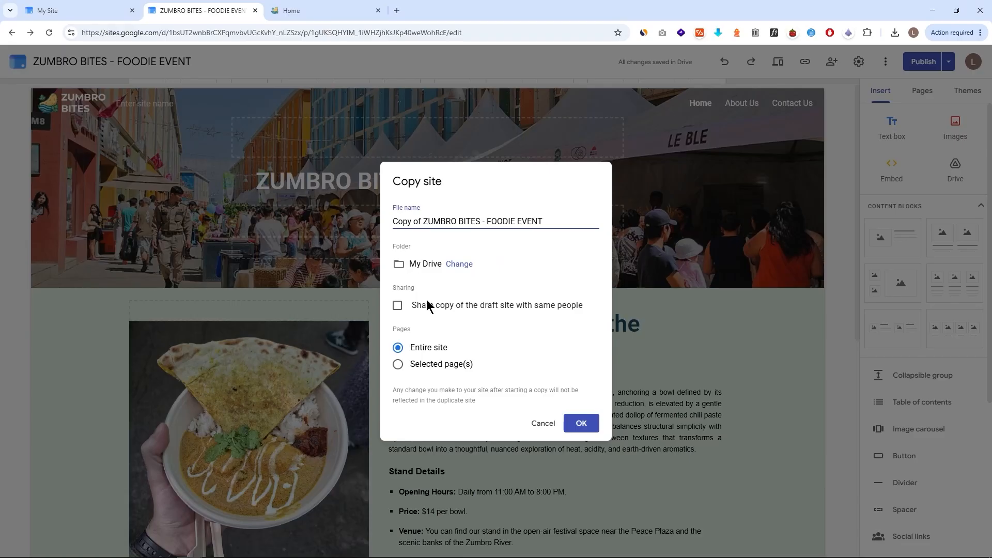
pyautogui.click(580, 422)
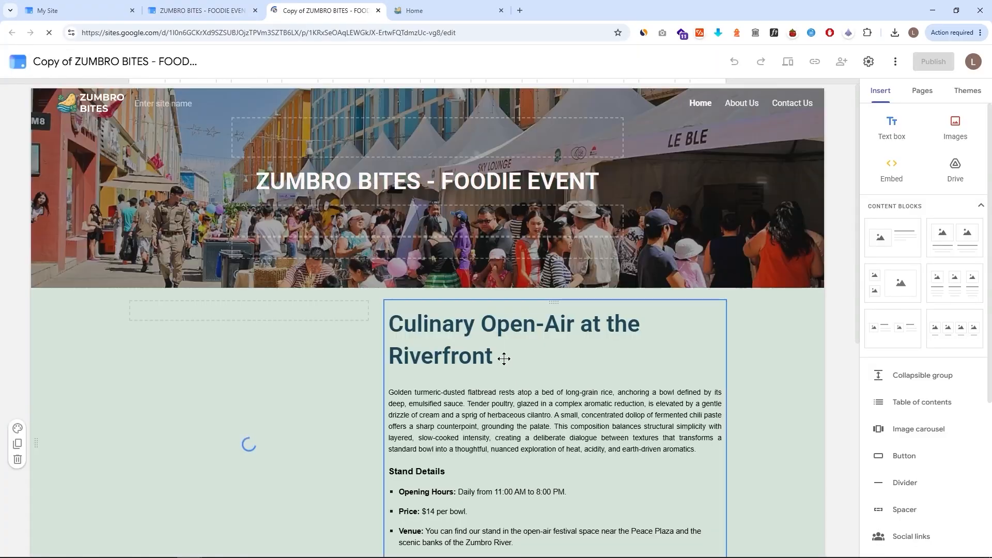
pyautogui.moveTo(243, 360); pyautogui.dragTo(769, 408)
pyautogui.click(210, 10)
pyautogui.click(313, 10)
pyautogui.click(214, 8)
pyautogui.click(331, 11)
pyautogui.click(206, 10)
pyautogui.click(320, 10)
pyautogui.click(230, 9)
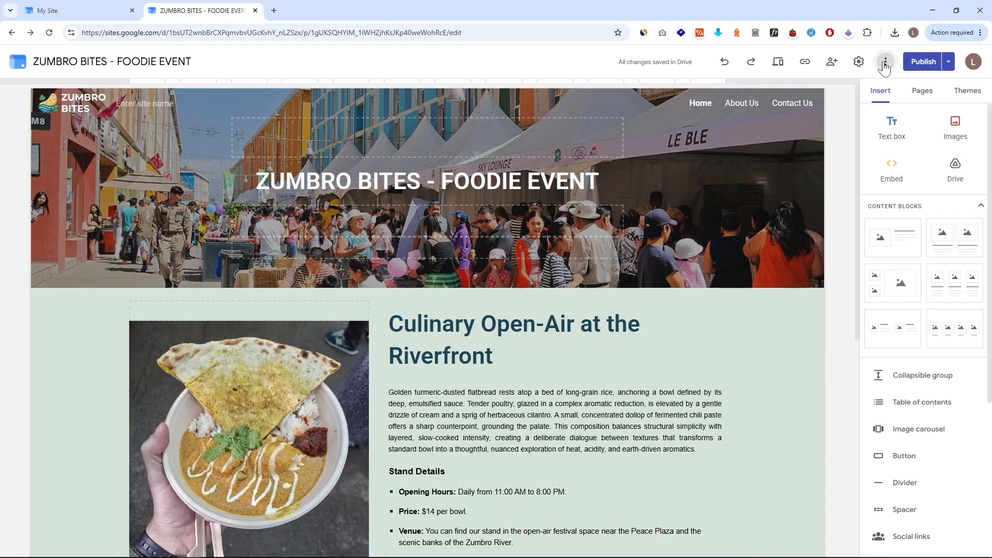
pyautogui.click(885, 62)
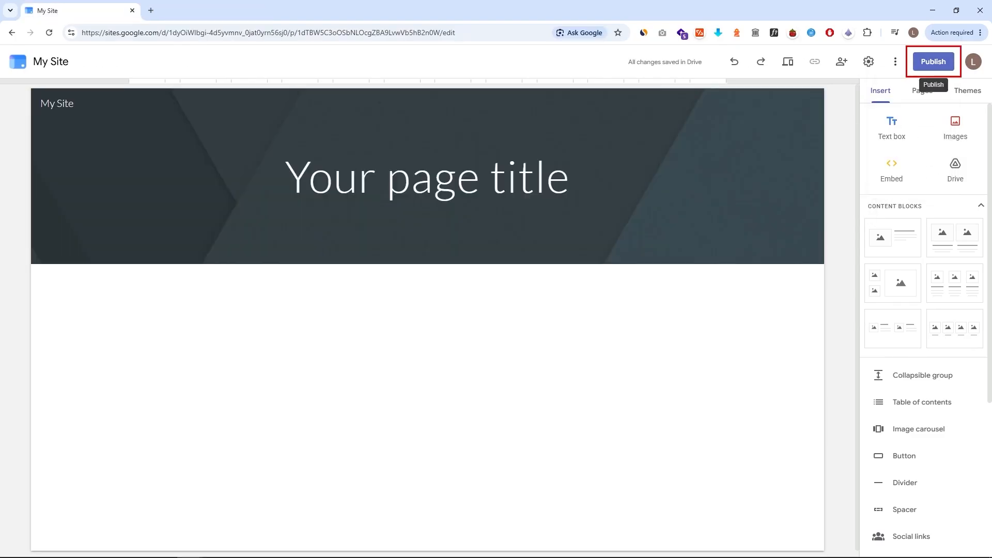
# - Publish My Site to the web with the address mysitelukaknows
pyautogui.click(933, 62)
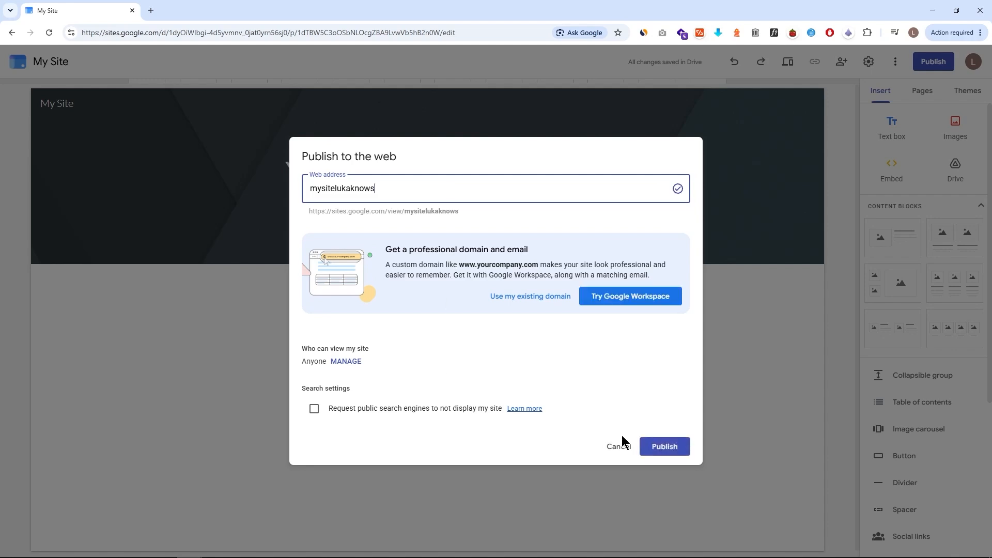
pyautogui.click(667, 448)
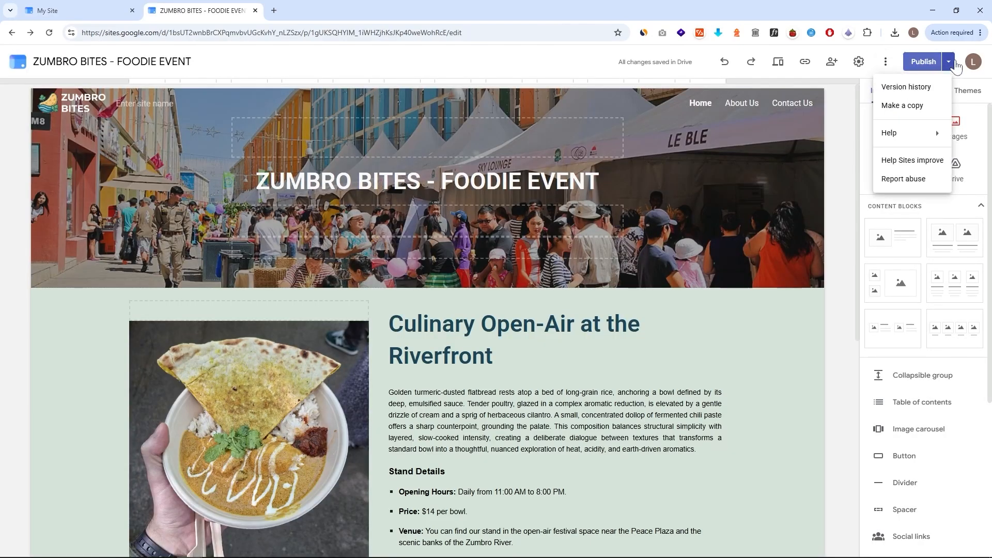
# - Review the Zumbro Bites draft against the published version, view the published site, and return to its publishing options
pyautogui.click(948, 61)
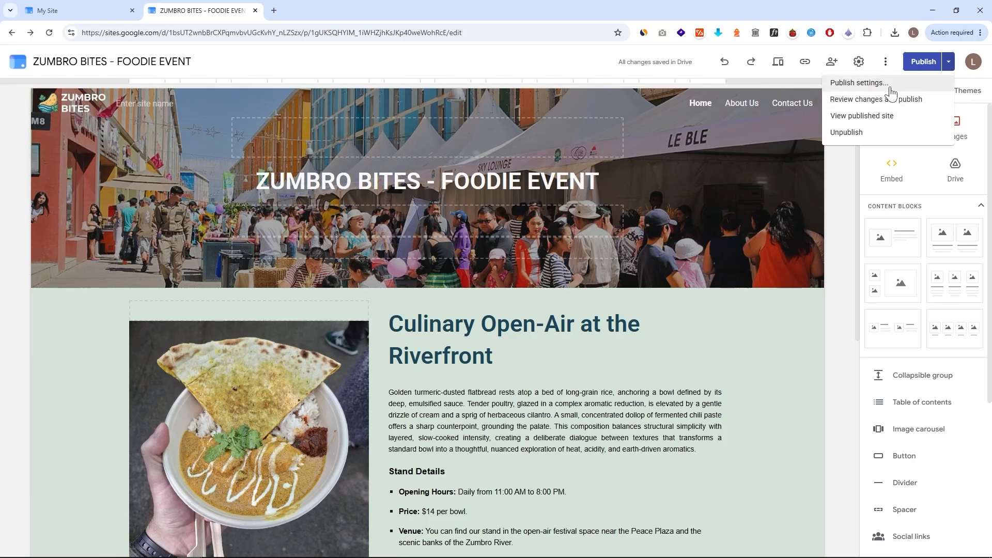
pyautogui.click(884, 101)
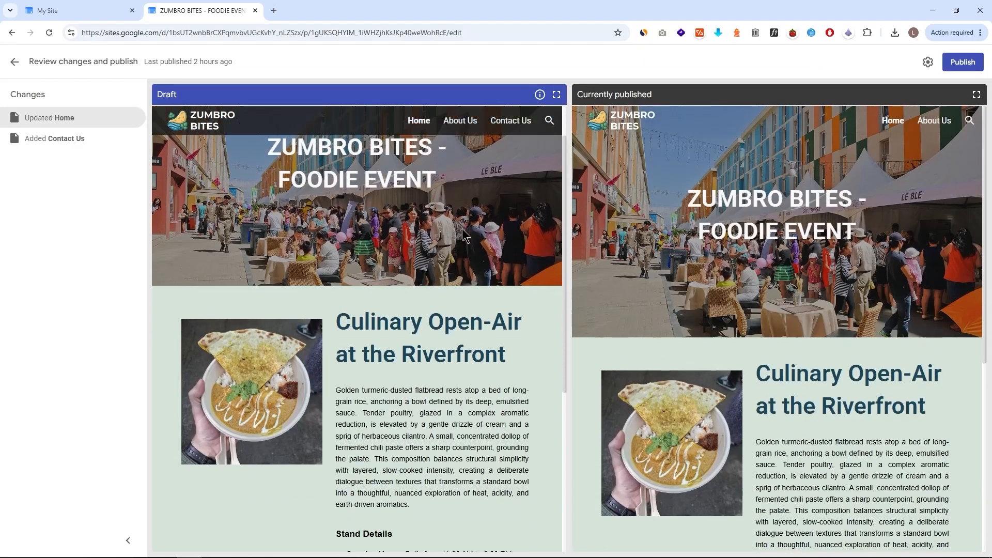
pyautogui.click(22, 66)
pyautogui.click(907, 121)
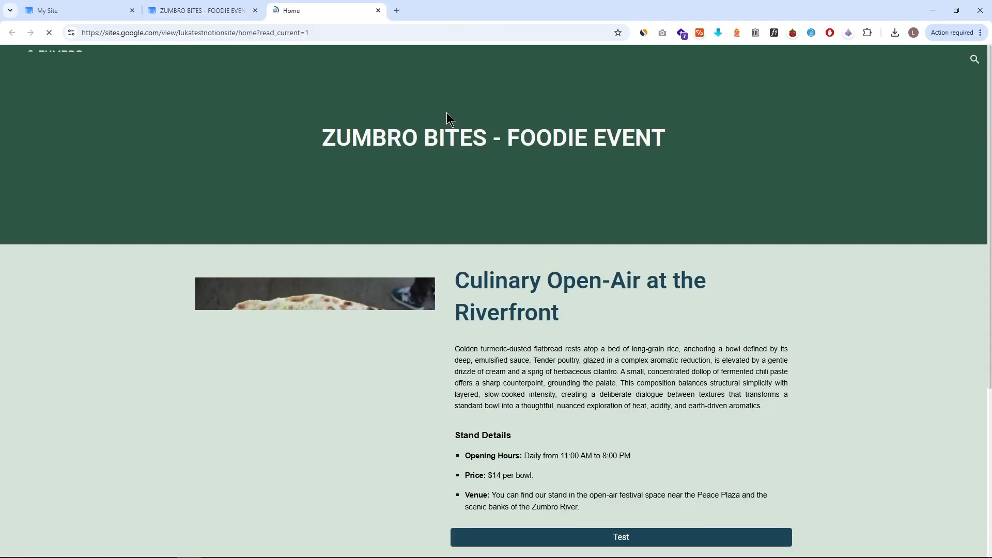
pyautogui.click(209, 9)
pyautogui.click(741, 75)
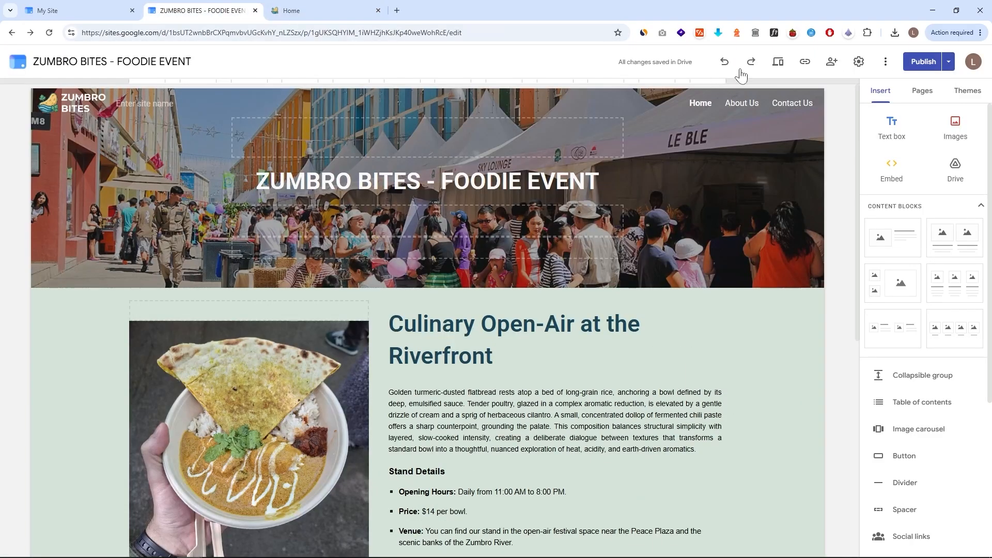
pyautogui.click(948, 61)
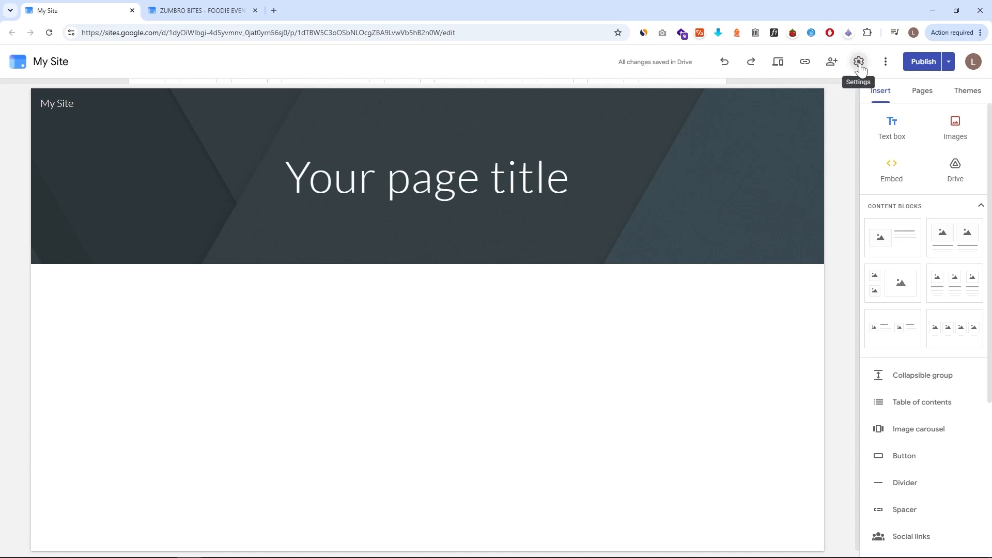
# - Set the navigation mode of the Zumbro Bites site to Side and open its side menu on the page
pyautogui.click(858, 62)
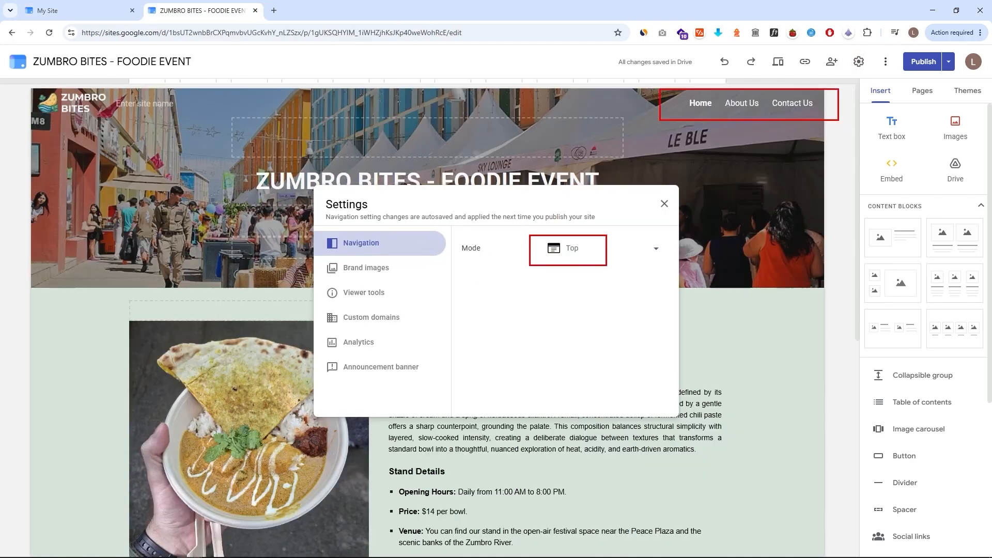
pyautogui.click(627, 249)
pyautogui.click(590, 274)
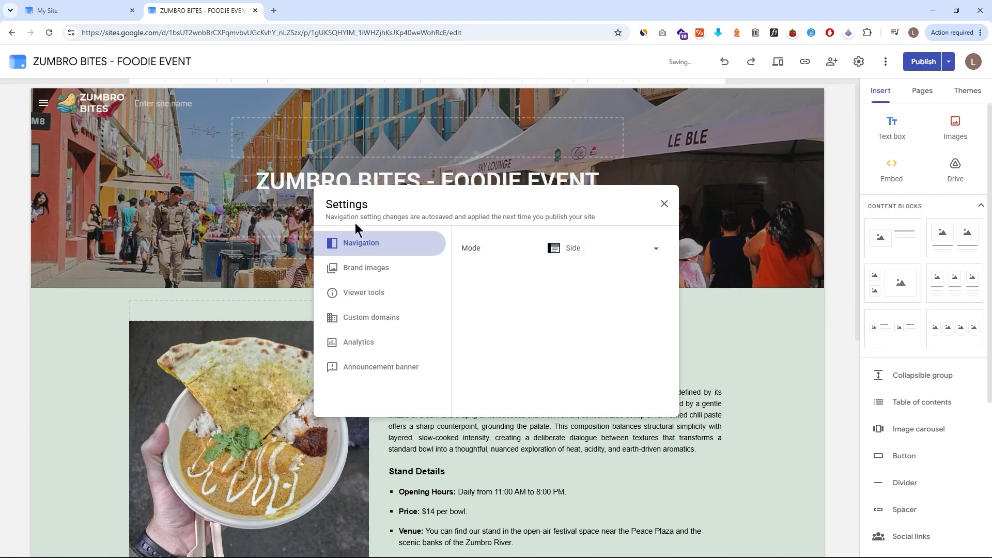
pyautogui.click(40, 108)
pyautogui.click(42, 103)
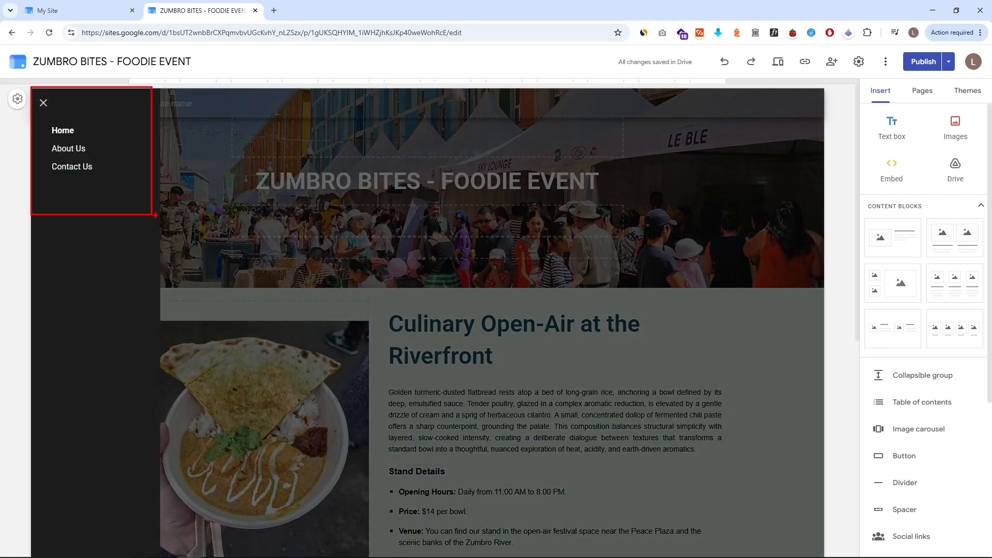
# - Upload the Zumbro Bites logo from Downloads as the logo in the brand images of My Site
pyautogui.click(858, 62)
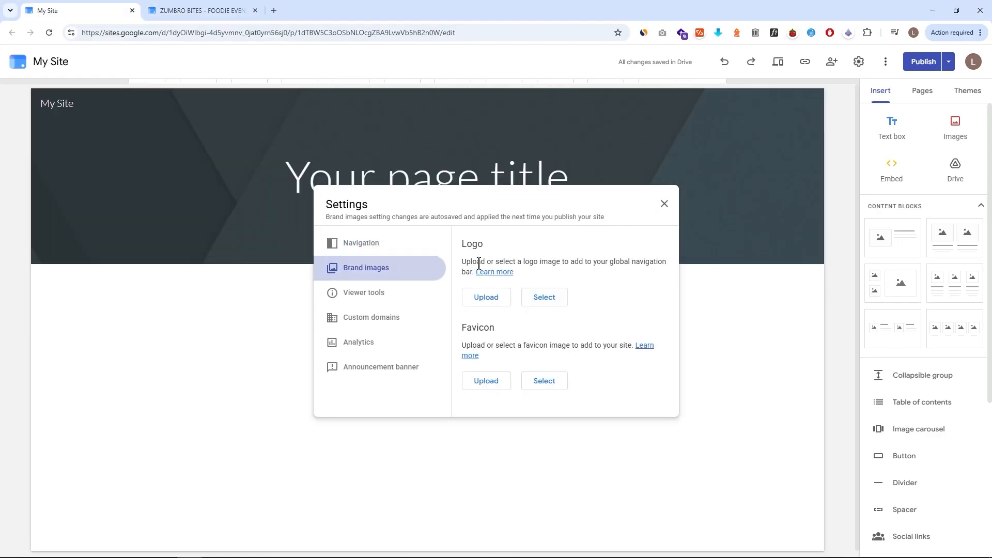
pyautogui.moveTo(483, 244); pyautogui.dragTo(464, 248)
pyautogui.moveTo(494, 323); pyautogui.dragTo(463, 326)
pyautogui.click(491, 325)
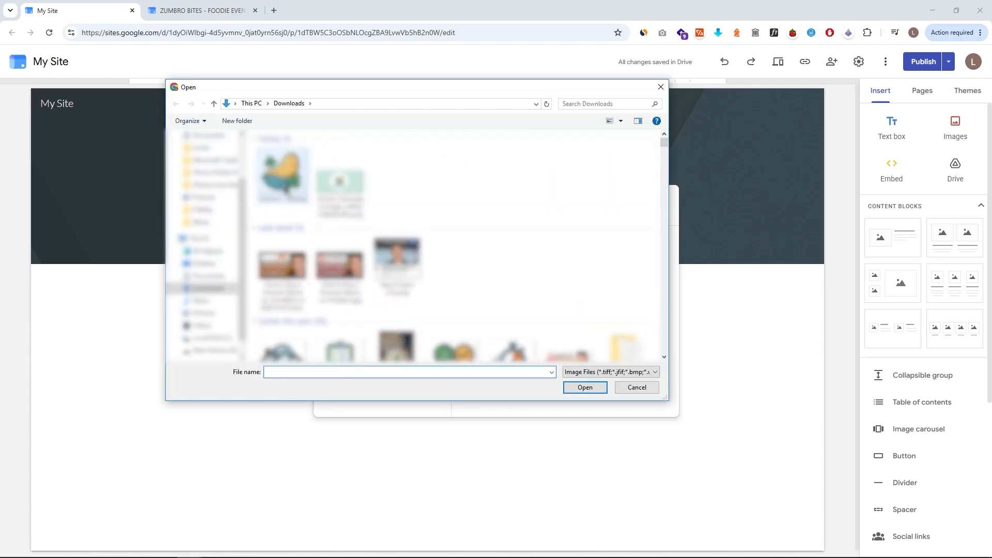
pyautogui.click(282, 181)
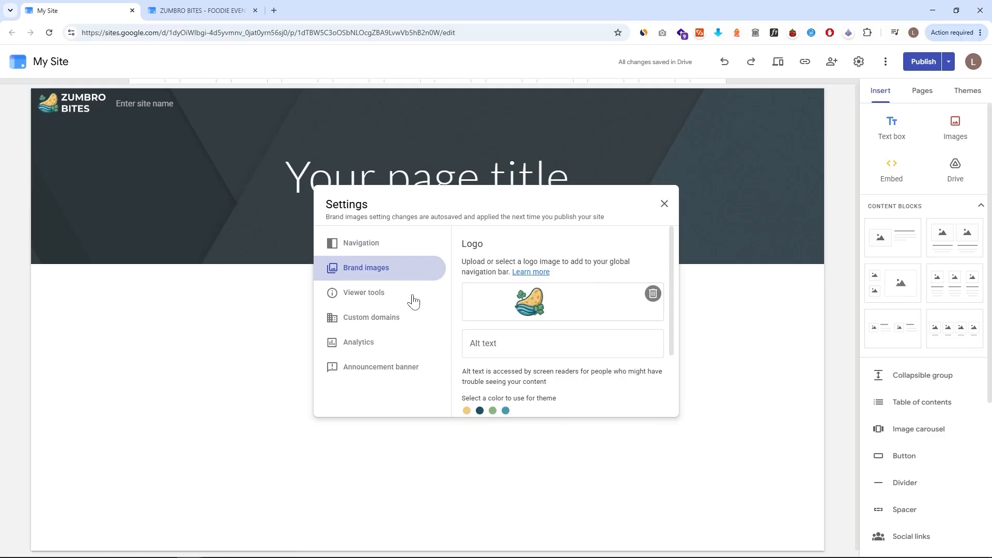
# - Check the info icon on the published site and turn off showing the page's last updated time for My Site
pyautogui.click(413, 301)
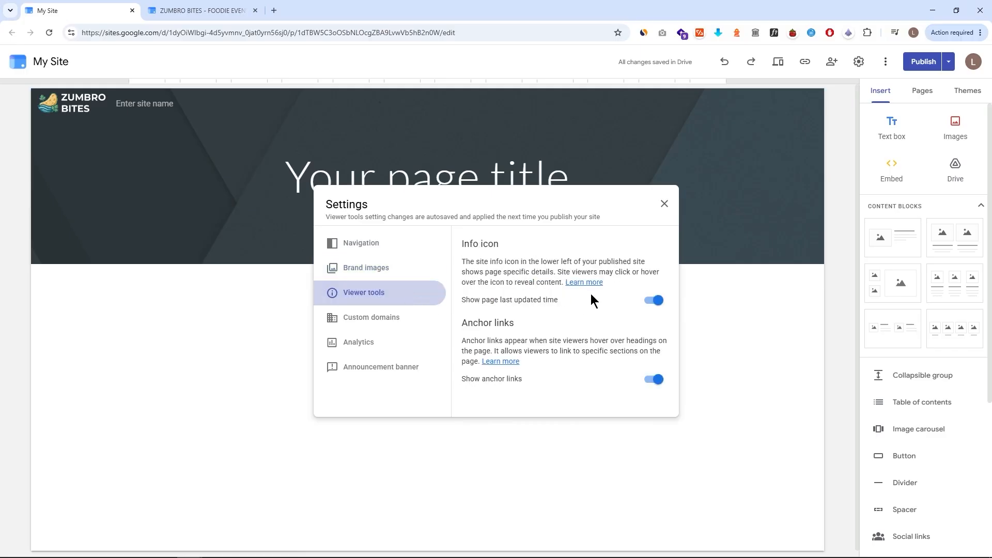
pyautogui.moveTo(453, 290); pyautogui.dragTo(666, 312)
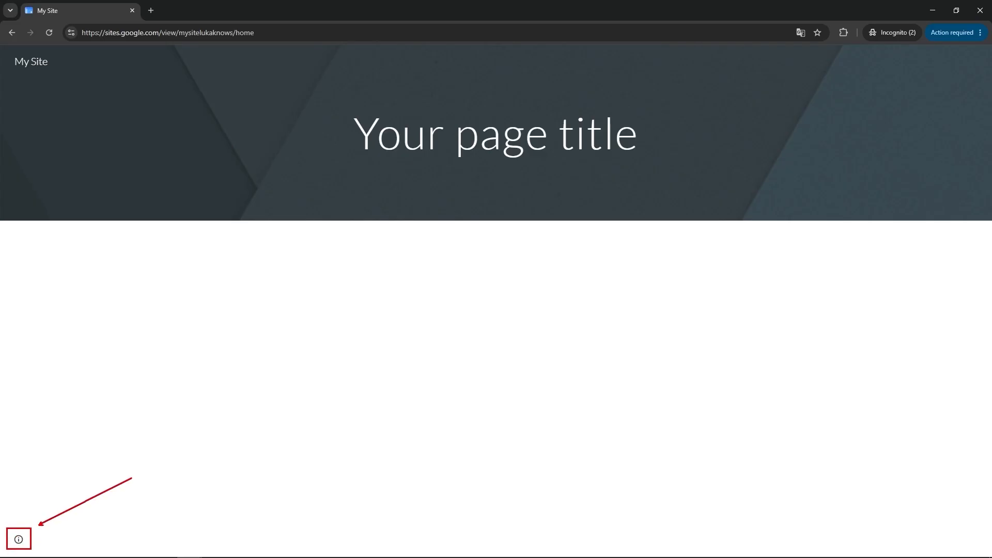
pyautogui.moveTo(23, 544)
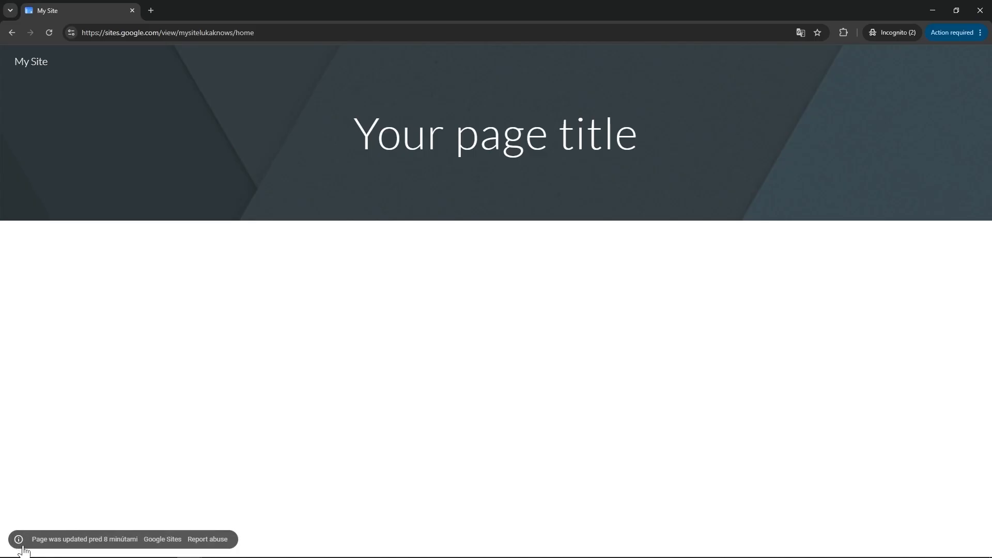
pyautogui.moveTo(33, 539); pyautogui.dragTo(71, 539)
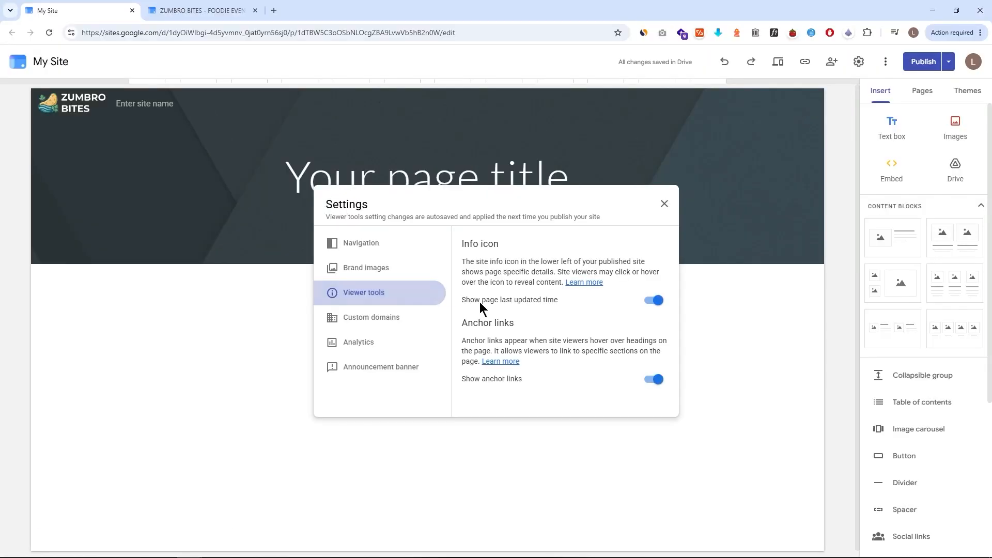
pyautogui.click(652, 304)
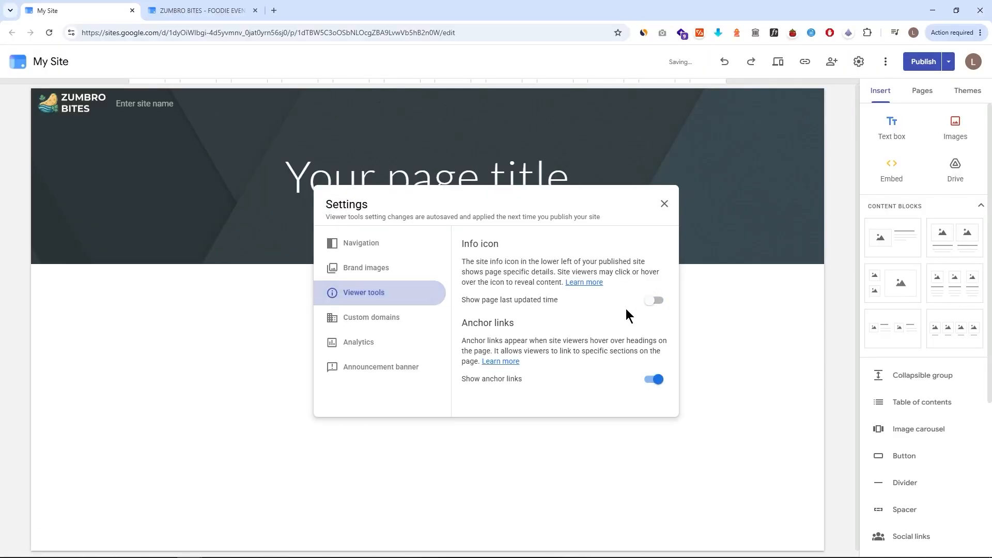
# - Examine the anchor links setting and the options for connecting a custom domain to My Site
pyautogui.moveTo(455, 314); pyautogui.dragTo(523, 333)
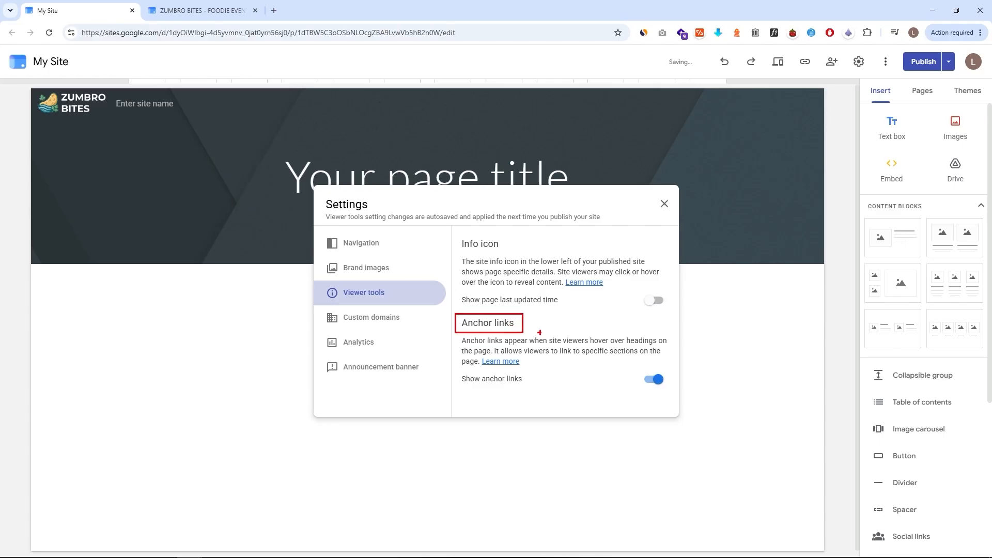
pyautogui.press('Escape')
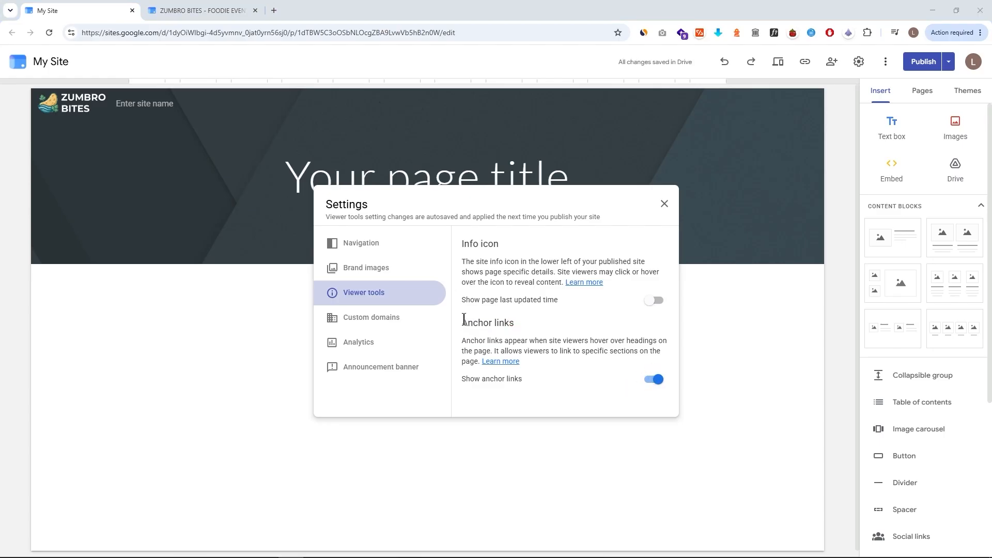
pyautogui.click(422, 324)
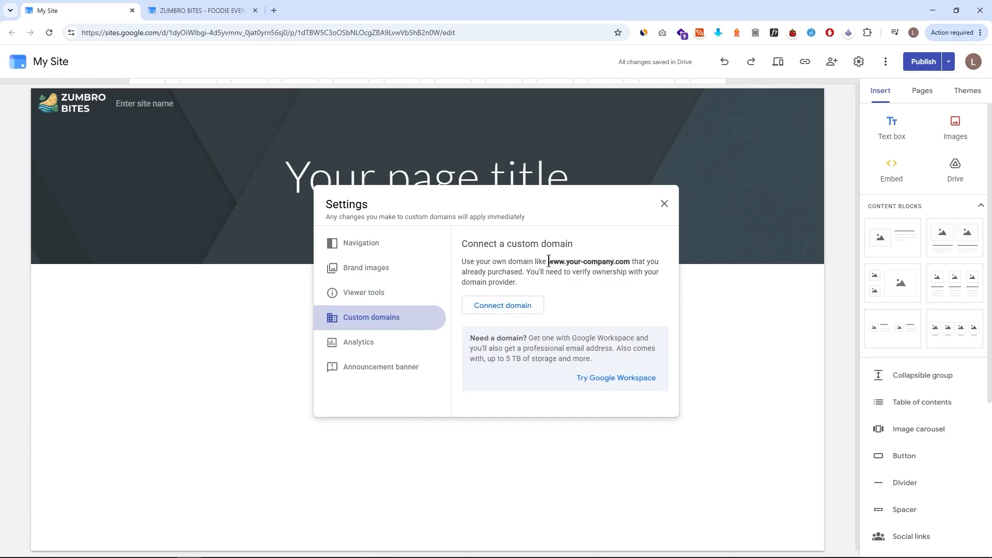
pyautogui.moveTo(566, 262); pyautogui.dragTo(610, 262)
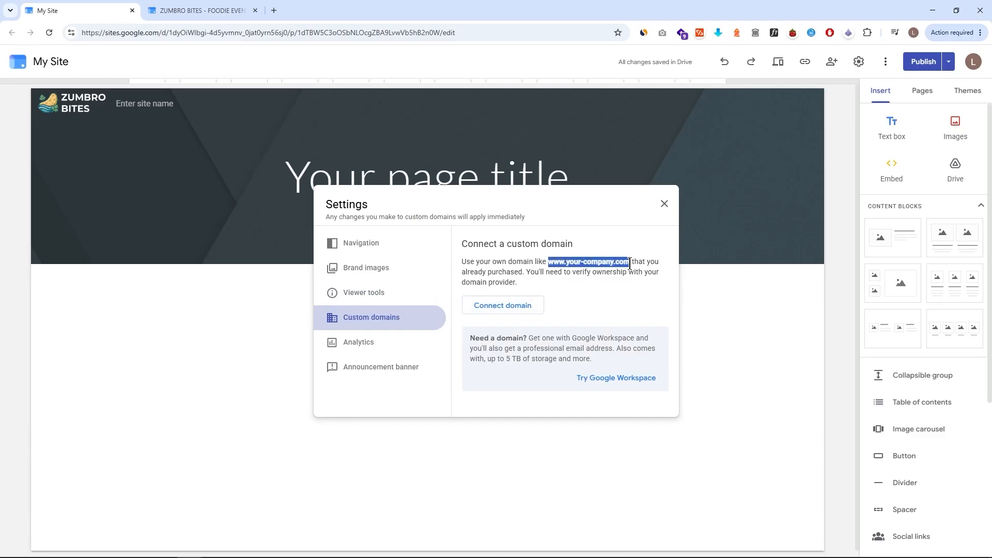
# - Check the analytics settings and turn on a red announcement banner with the message "Test Banner" for My Site
pyautogui.click(629, 262)
pyautogui.click(429, 353)
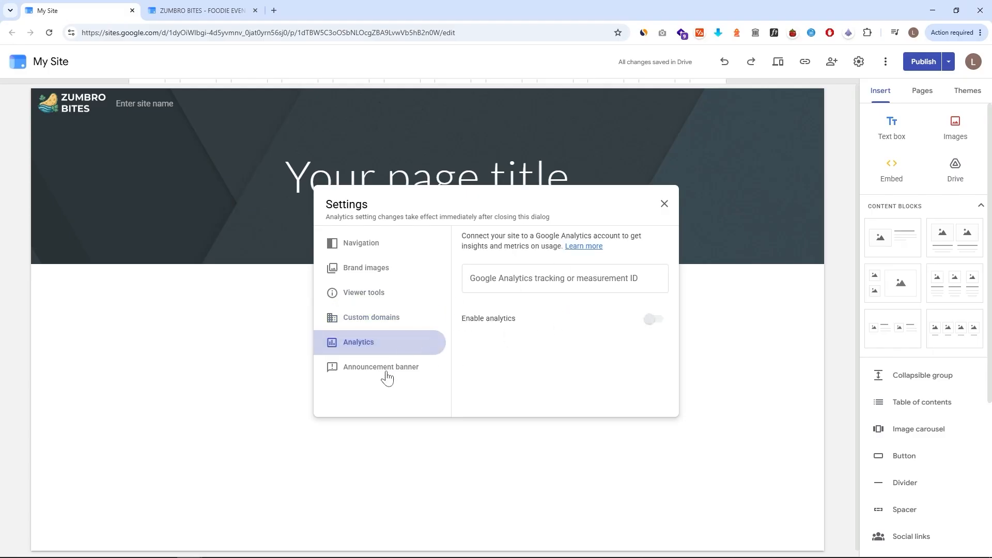
pyautogui.click(419, 371)
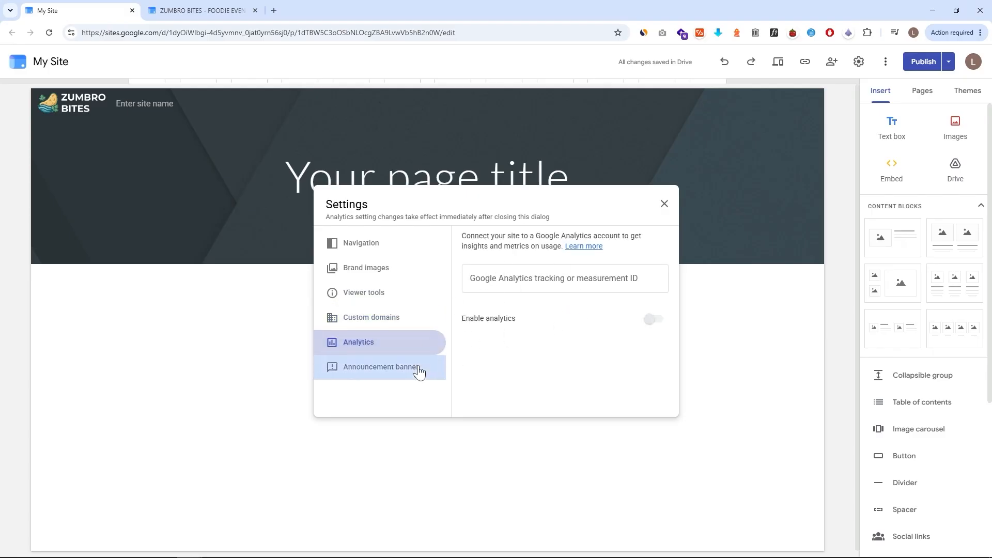
pyautogui.click(648, 286)
pyautogui.click(645, 313)
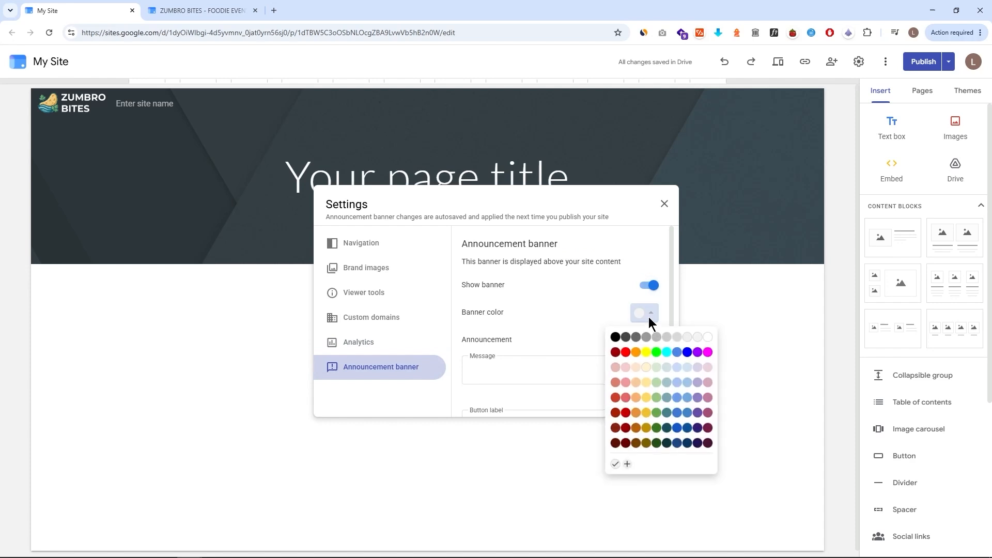
pyautogui.click(625, 349)
pyautogui.click(524, 375)
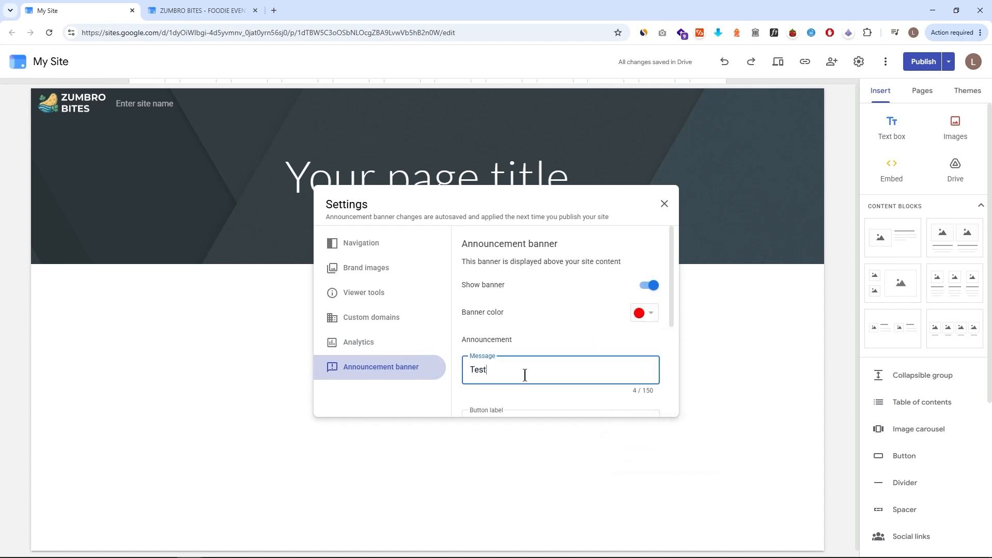
# - Give the announcement banner a button labelled "Test" that links to the site editor's copied address
pyautogui.scroll(-3, 527, 372)
pyautogui.click(531, 274)
pyautogui.write('Test')
pyautogui.click(535, 318)
pyautogui.click(225, 35)
pyautogui.hotkey('ctrl', 'c')
pyautogui.click(517, 322)
pyautogui.hotkey('ctrl', 'v')
pyautogui.click(667, 209)
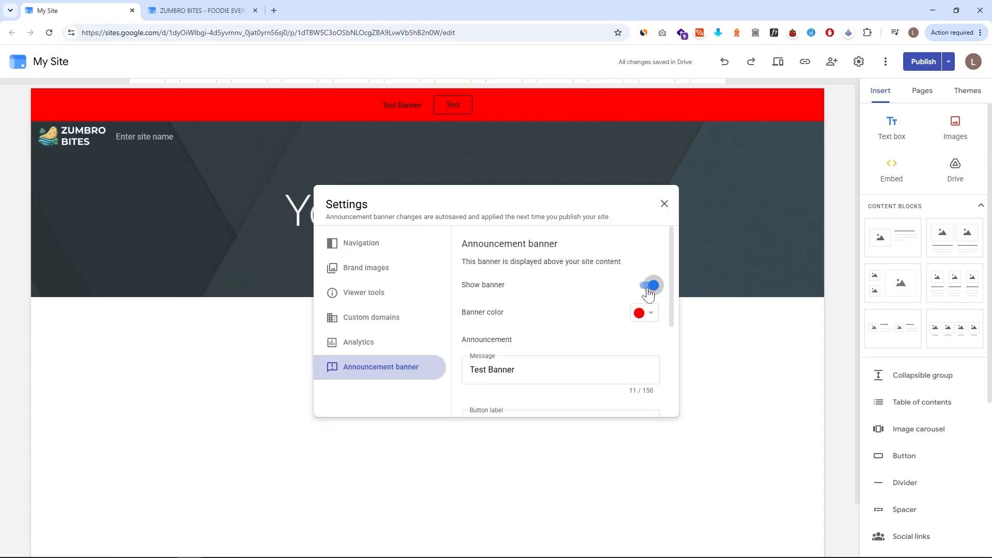
# - Turn off showing the announcement banner and close the site settings
pyautogui.click(646, 288)
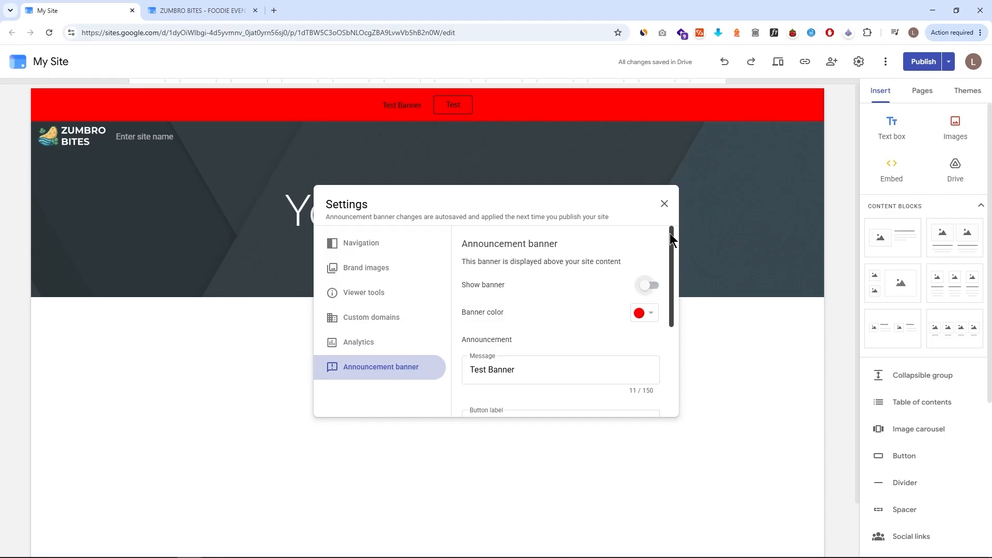
pyautogui.click(664, 204)
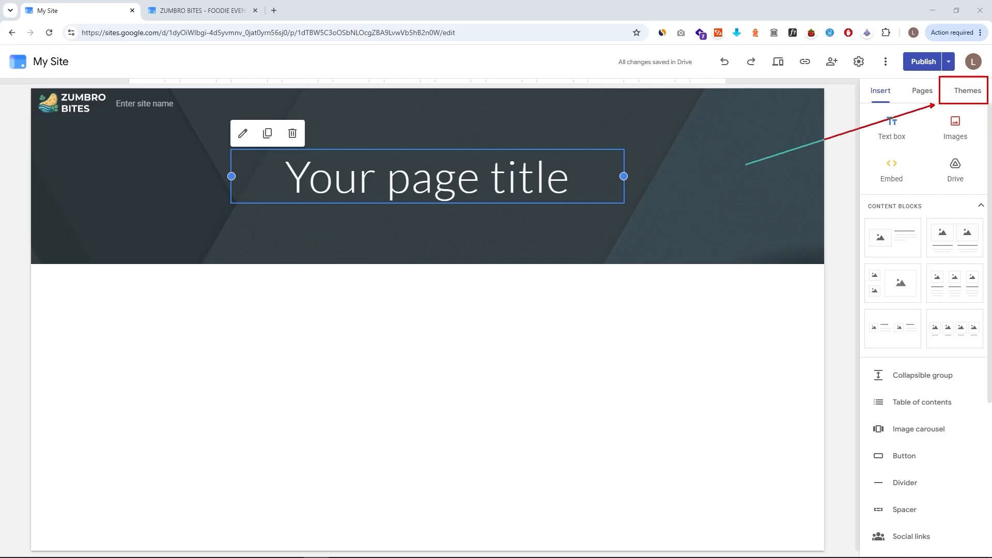
# - Begin a custom theme named "My Theme" and add the Zumbro Bites logo to it
pyautogui.click(964, 100)
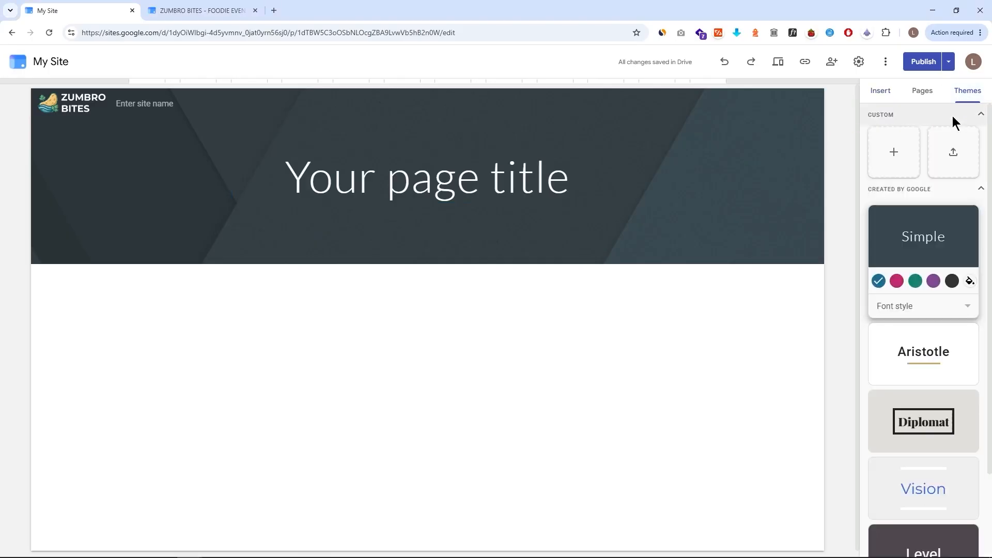
pyautogui.click(886, 172)
pyautogui.write('My Theme')
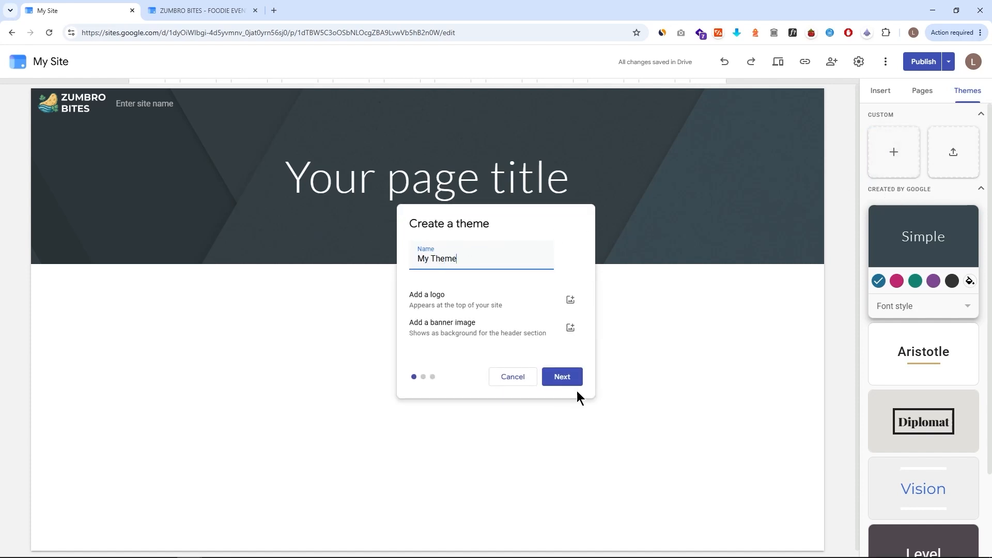
pyautogui.moveTo(403, 283); pyautogui.dragTo(588, 344)
pyautogui.press('Escape')
pyautogui.click(571, 299)
pyautogui.click(564, 323)
# - Upload Favicon - ZB.png from Downloads as the banner image of My Theme and continue to its colors
pyautogui.click(570, 328)
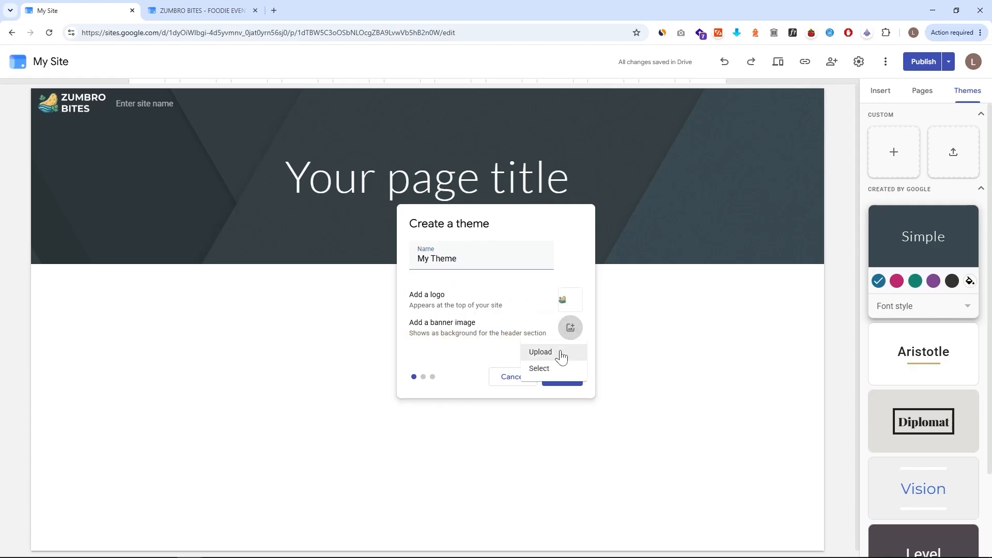
pyautogui.click(561, 353)
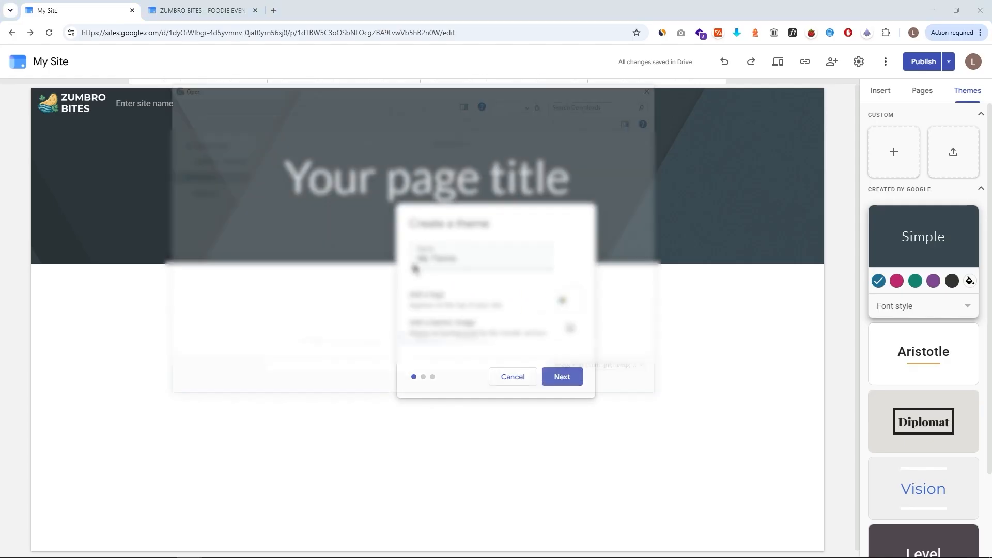
pyautogui.click(450, 175)
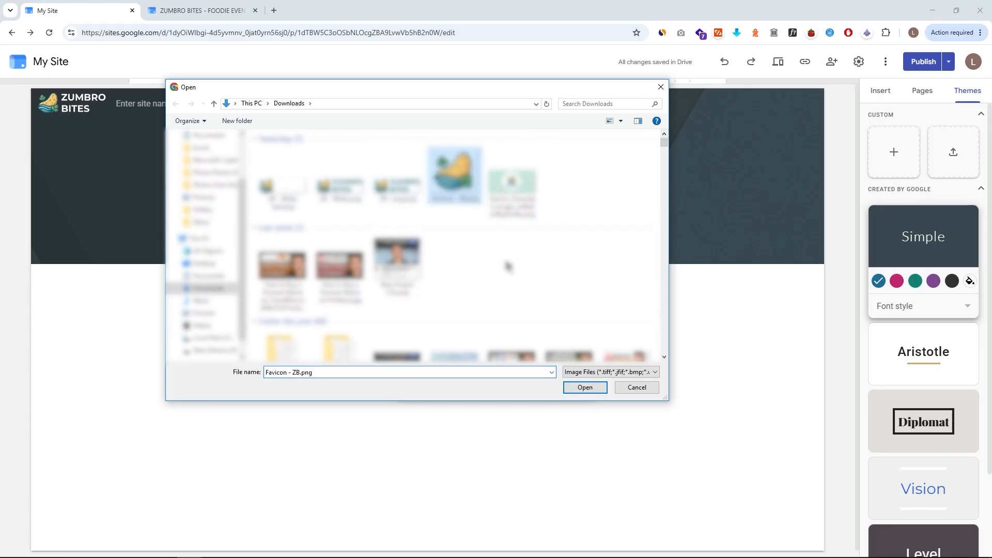
pyautogui.click(573, 389)
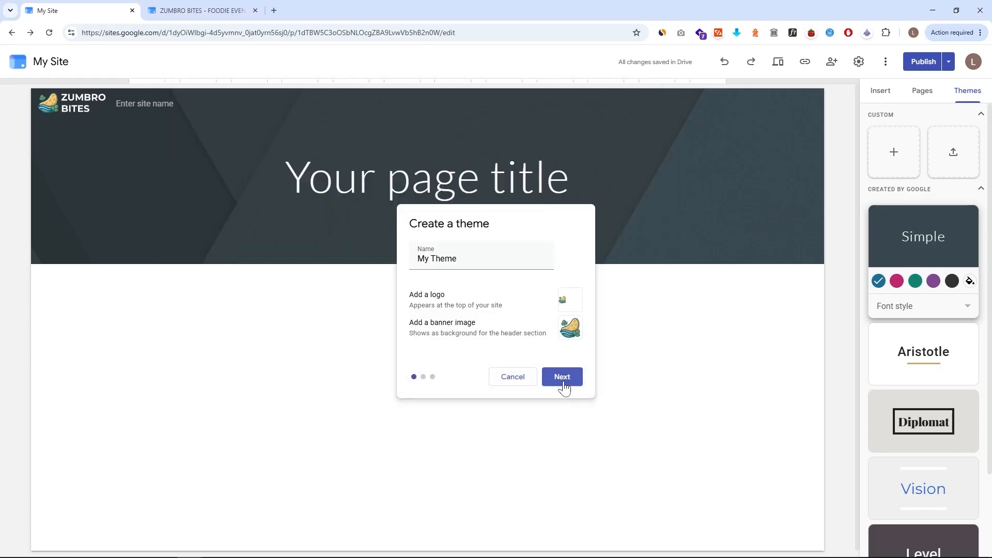
pyautogui.click(562, 382)
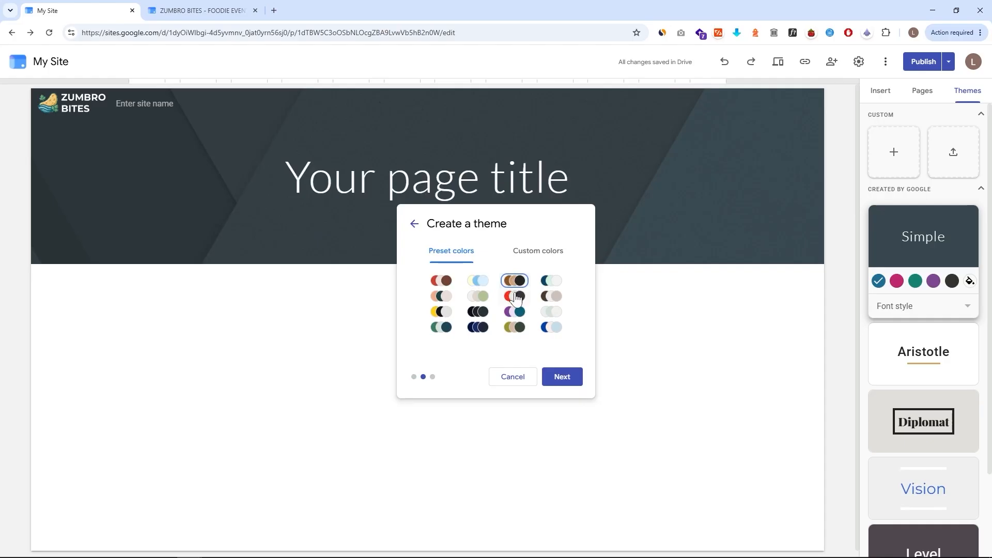
# - Try preset palettes for My Theme and define its three custom colors by pasting color codes
pyautogui.click(550, 327)
pyautogui.click(527, 331)
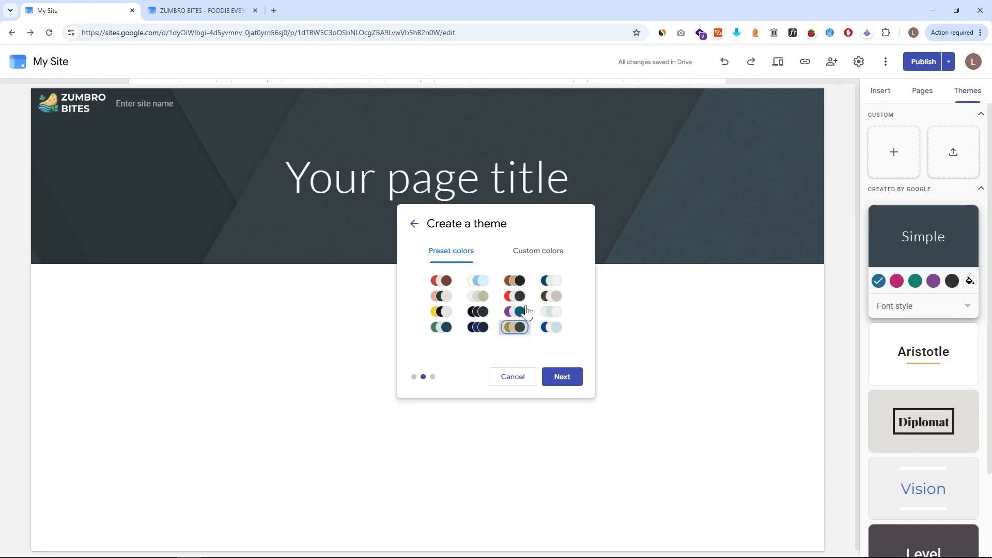
pyautogui.click(532, 258)
pyautogui.hotkey('ctrl', 'a')
pyautogui.hotkey('ctrl', 'v')
pyautogui.click(461, 331)
pyautogui.hotkey('ctrl', 'a')
pyautogui.hotkey('ctrl', 'v')
pyautogui.click(542, 323)
pyautogui.hotkey('ctrl', 'a')
pyautogui.hotkey('ctrl', 'v')
pyautogui.click(566, 381)
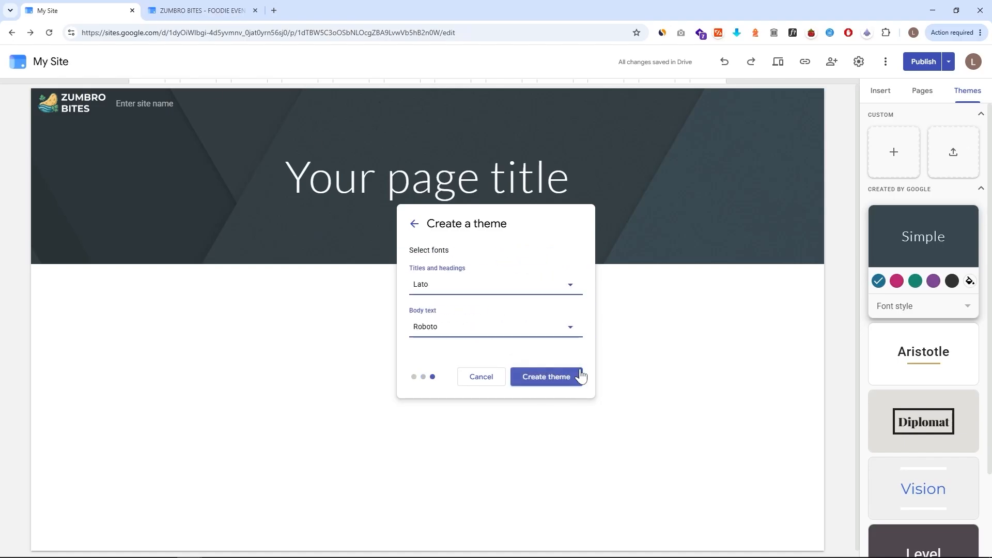
# - Set the titles and headings font to Roboto - Semi Bold, keep Roboto for body text, and create the theme
pyautogui.click(476, 287)
pyautogui.scroll(-5, 475, 354)
pyautogui.moveTo(465, 435)
pyautogui.click(551, 483)
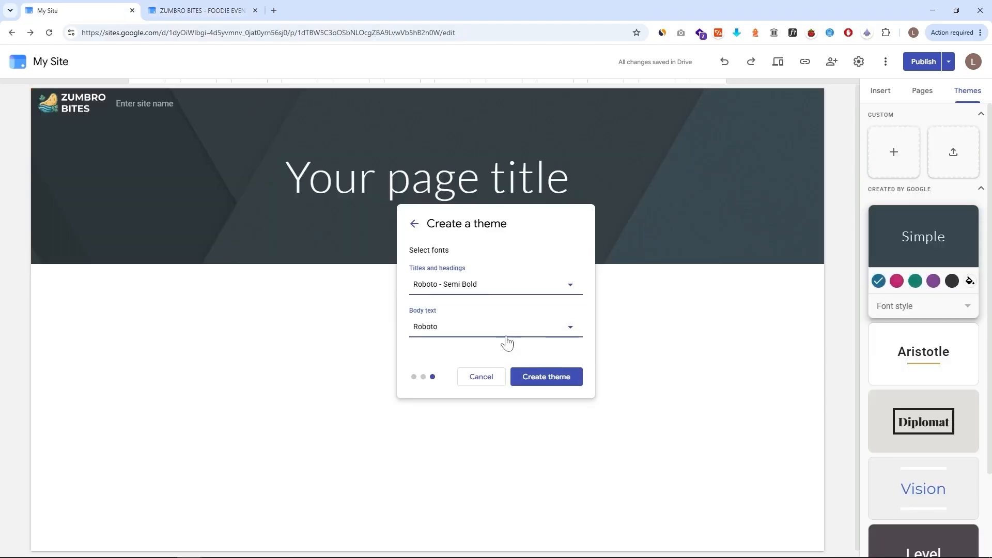
pyautogui.click(553, 380)
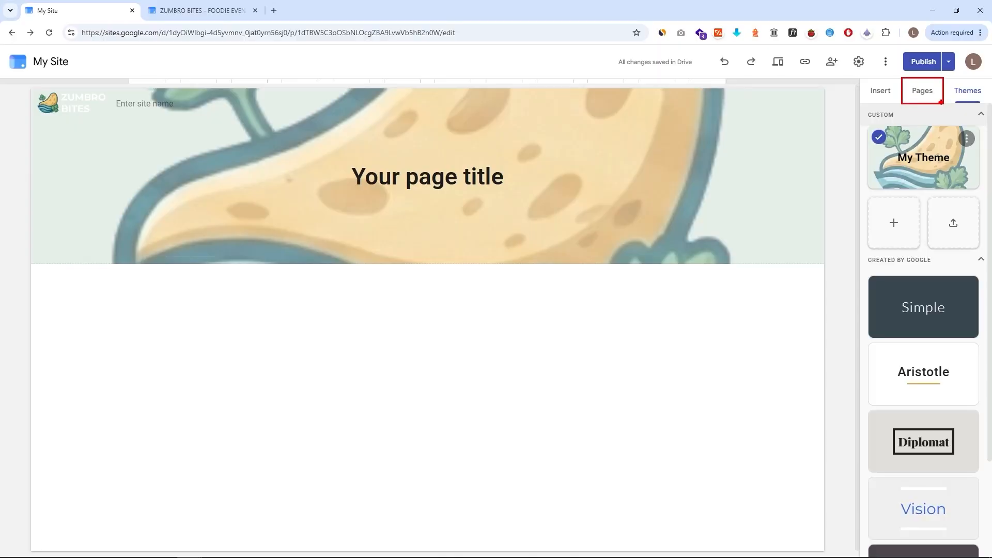
# - Add two new pages named "About Us" and "Contact Us" to My Site
pyautogui.click(922, 98)
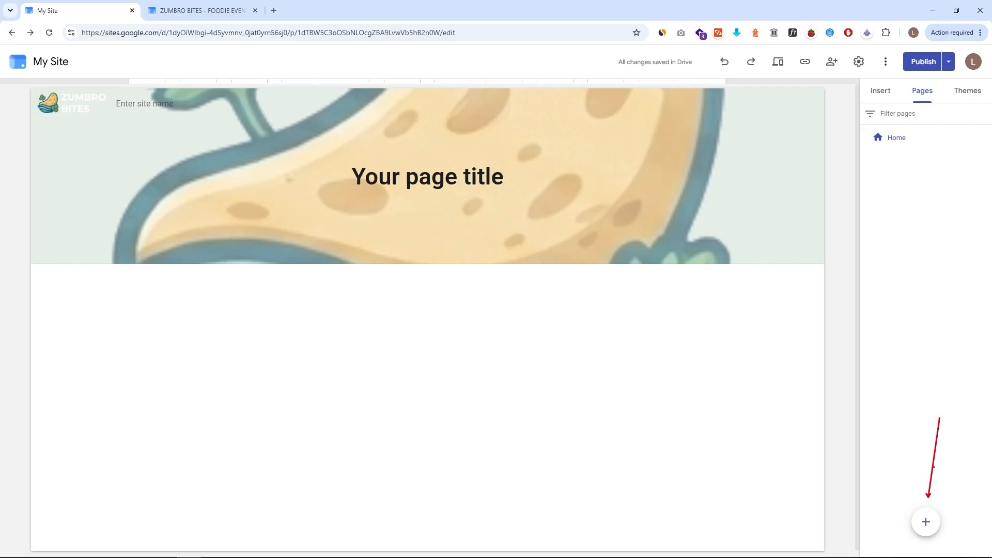
pyautogui.click(925, 522)
pyautogui.write('A')
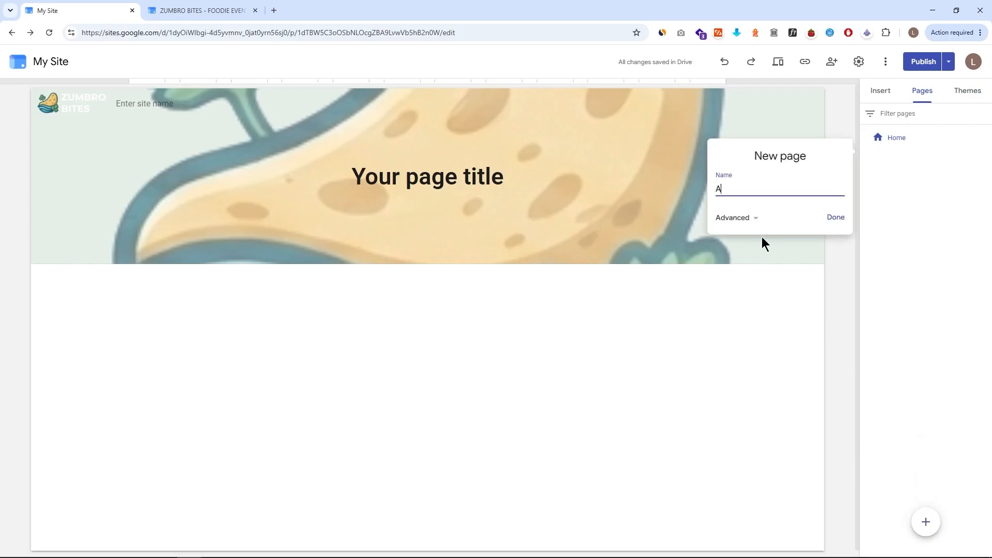
pyautogui.write('bout Us')
pyautogui.click(833, 217)
pyautogui.write('Contact Us')
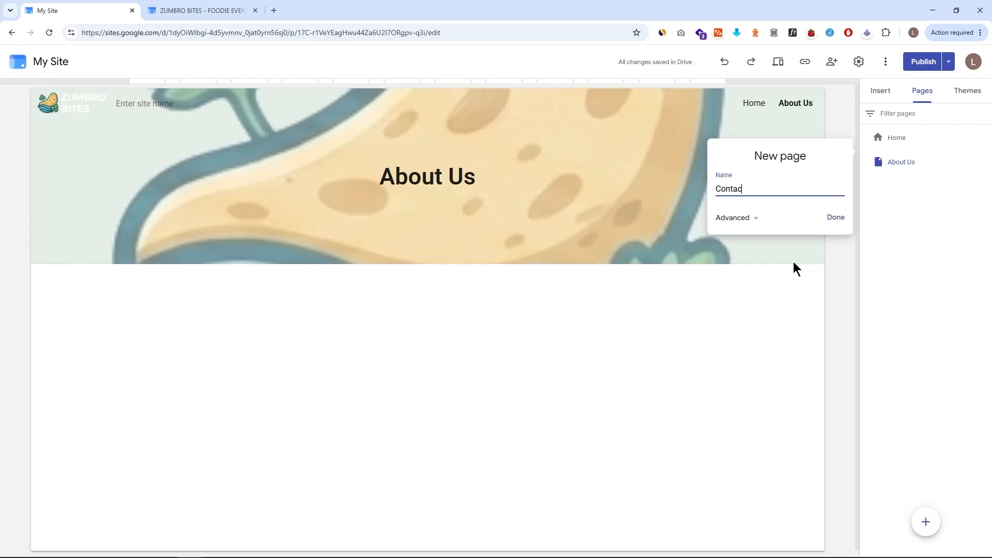
pyautogui.click(839, 217)
# - Make the Contact Us page the homepage of My Site
pyautogui.click(983, 164)
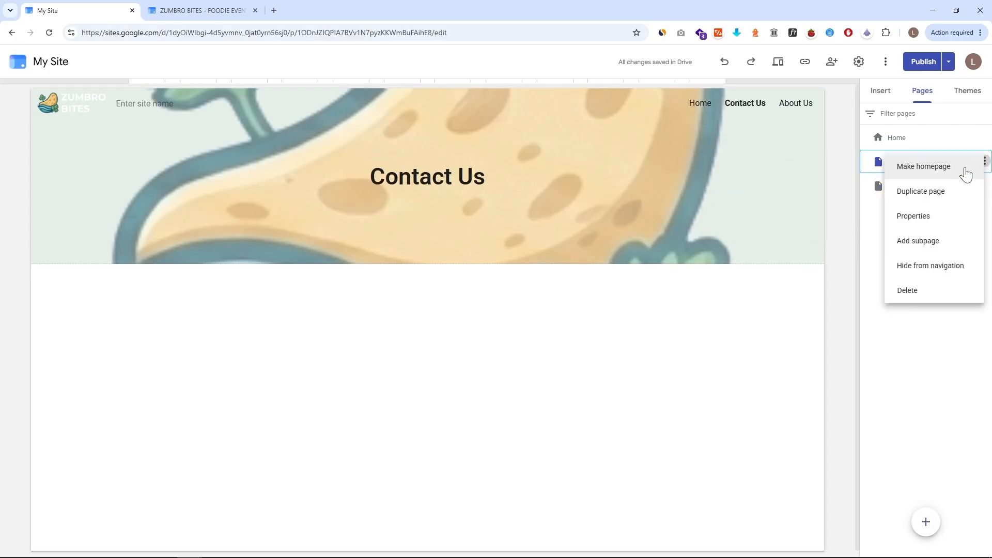
pyautogui.click(957, 171)
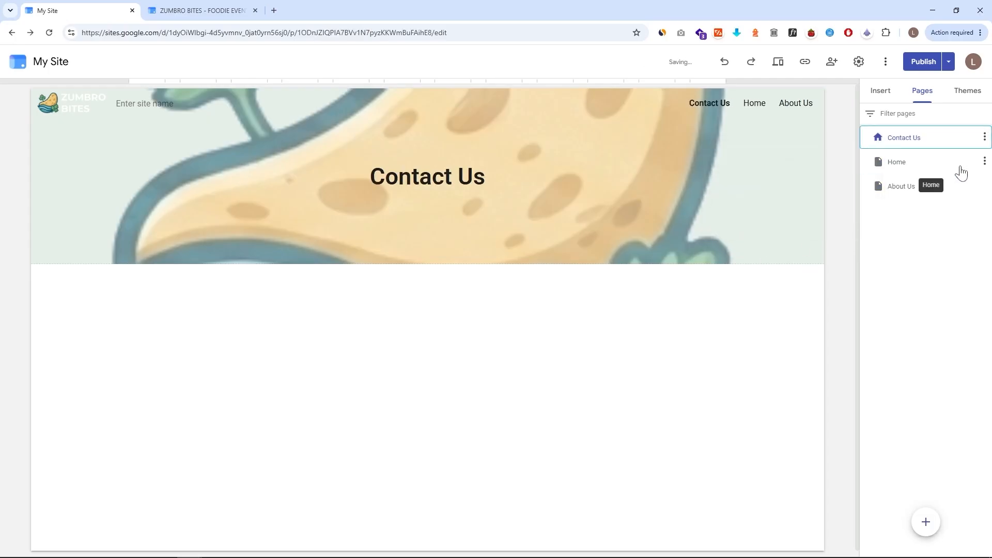
# - Switch to the ZUMBRO BITES - FOODIE EVENT site and duplicate its Home page under the name "Home 2"
pyautogui.hotkey('ctrl', 'Tab')
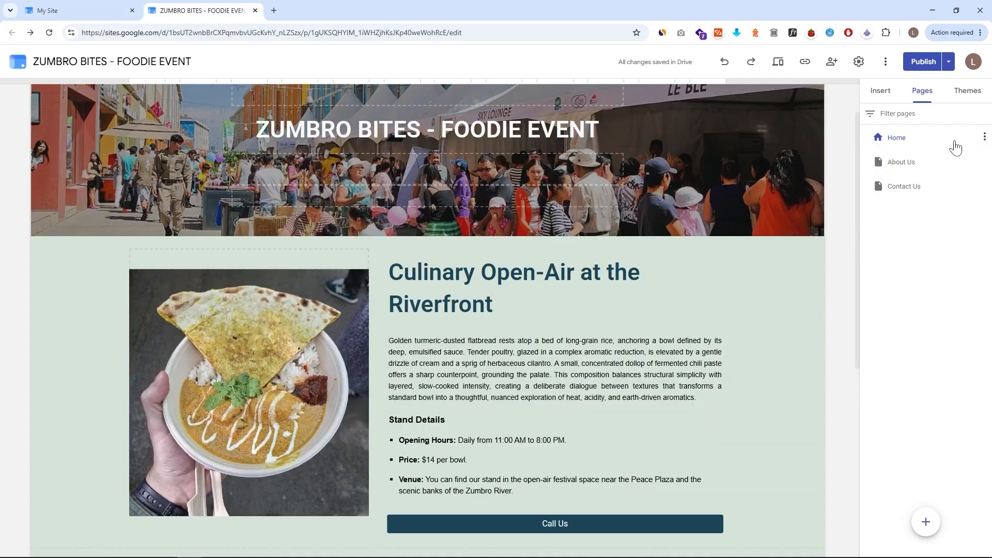
pyautogui.click(984, 138)
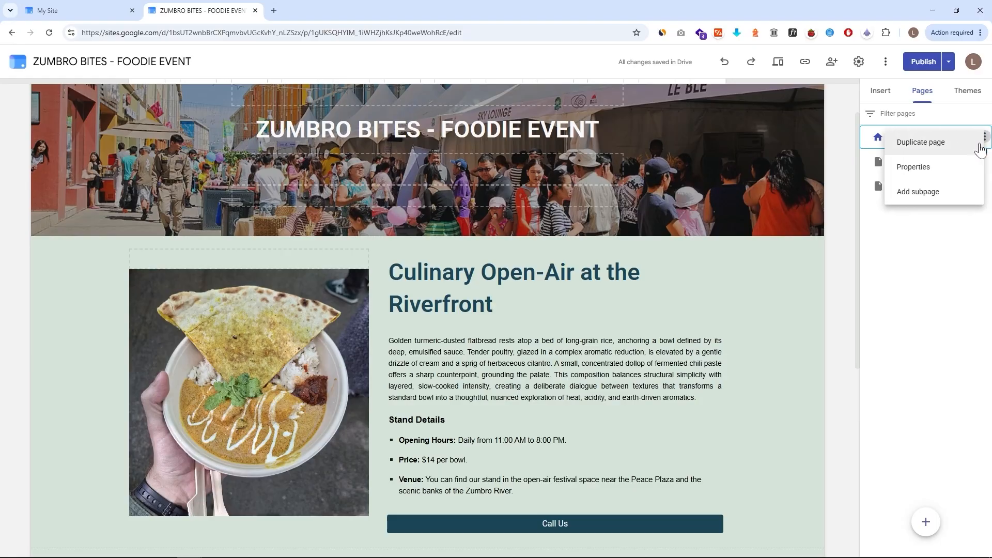
pyautogui.click(947, 144)
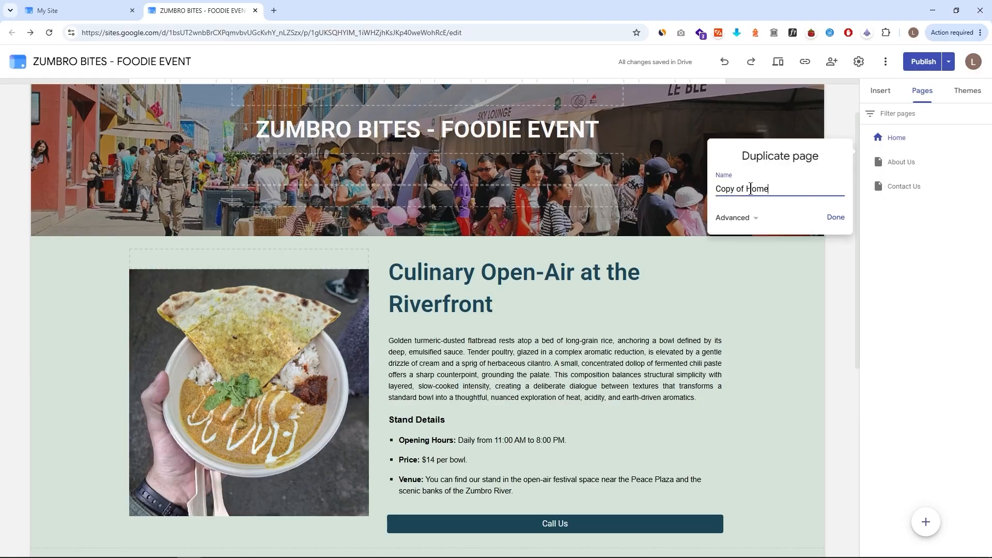
pyautogui.press('BackSpace')
pyautogui.write('2')
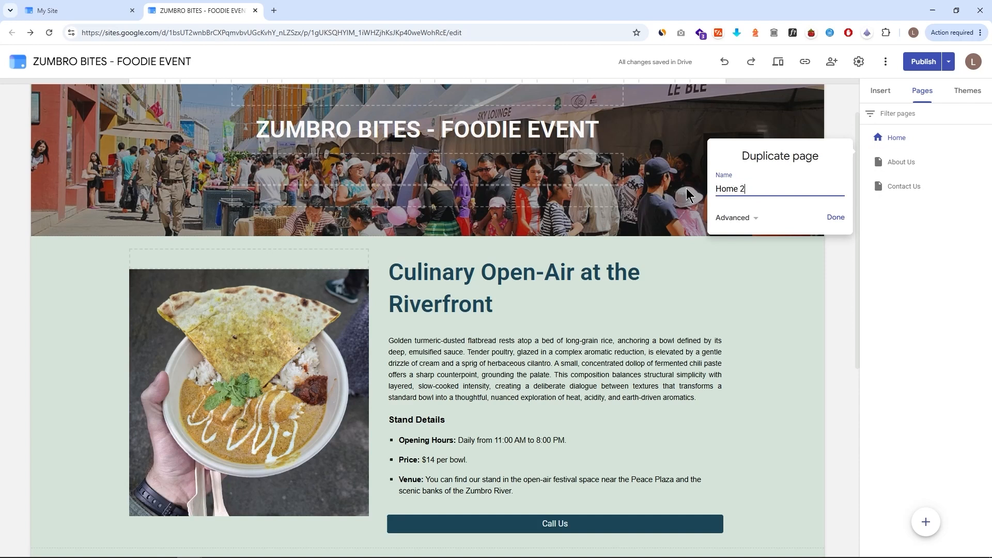
pyautogui.click(835, 217)
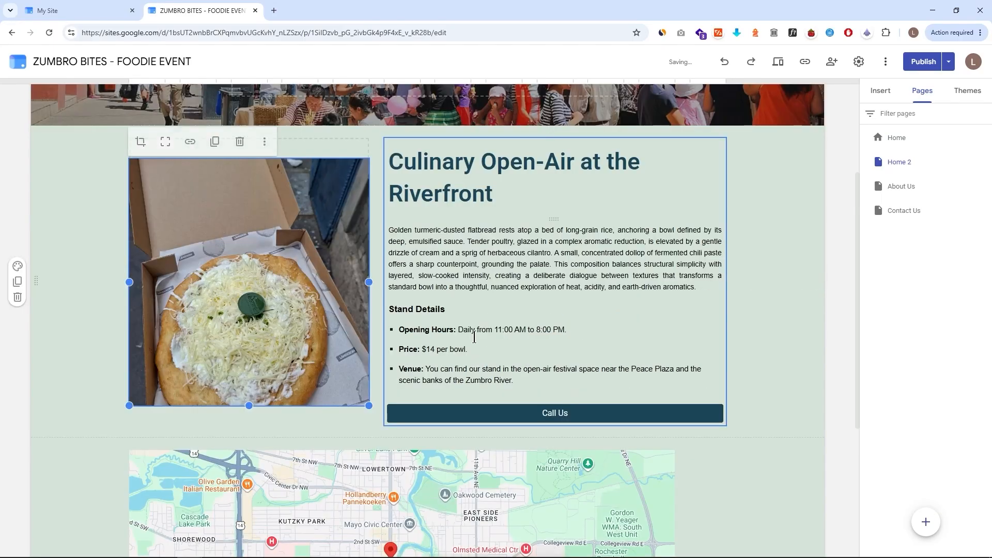
pyautogui.scroll(1, 449, 317)
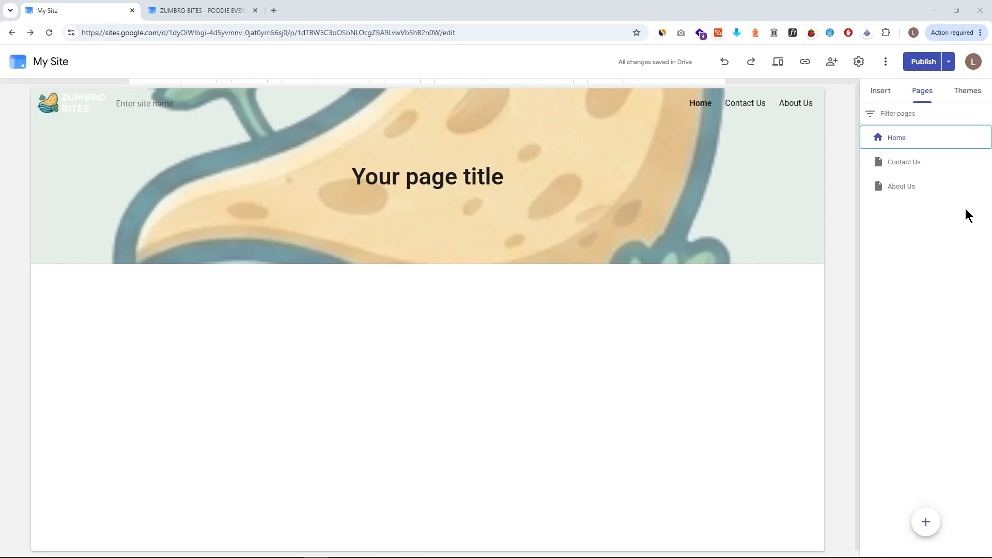
# - Return to My Site's Home page and its insert options, and compare its header with the ZUMBRO BITES - FOODIE EVENT site
pyautogui.click(899, 168)
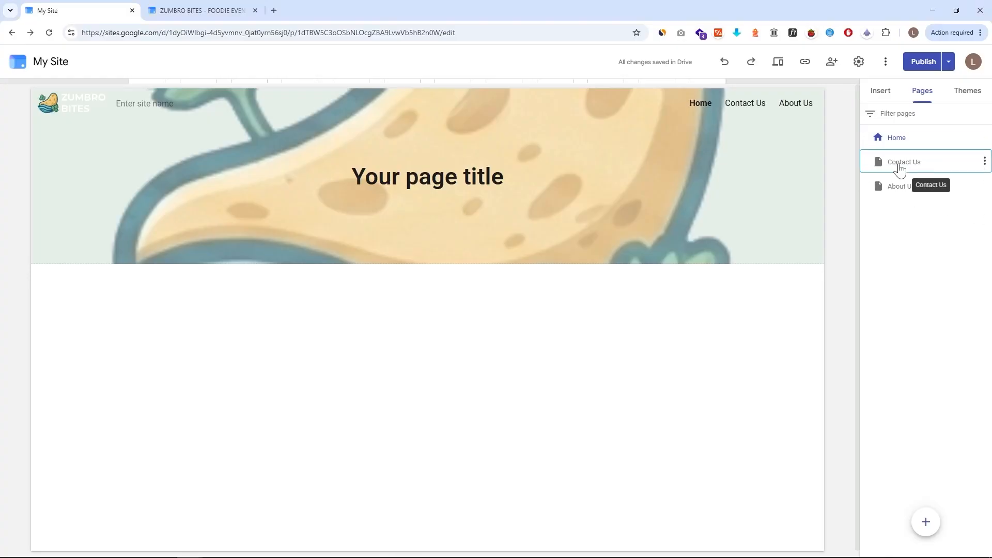
pyautogui.click(919, 147)
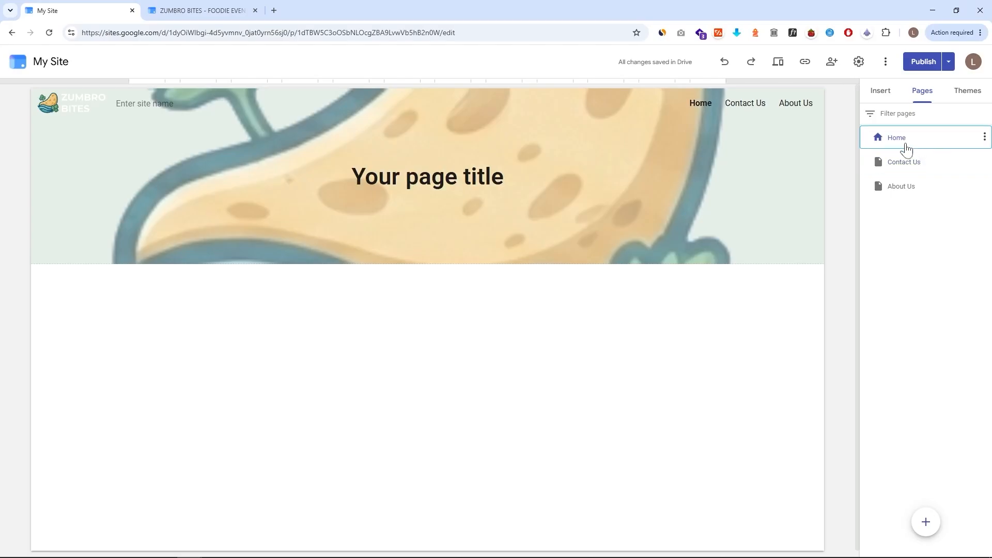
pyautogui.click(888, 98)
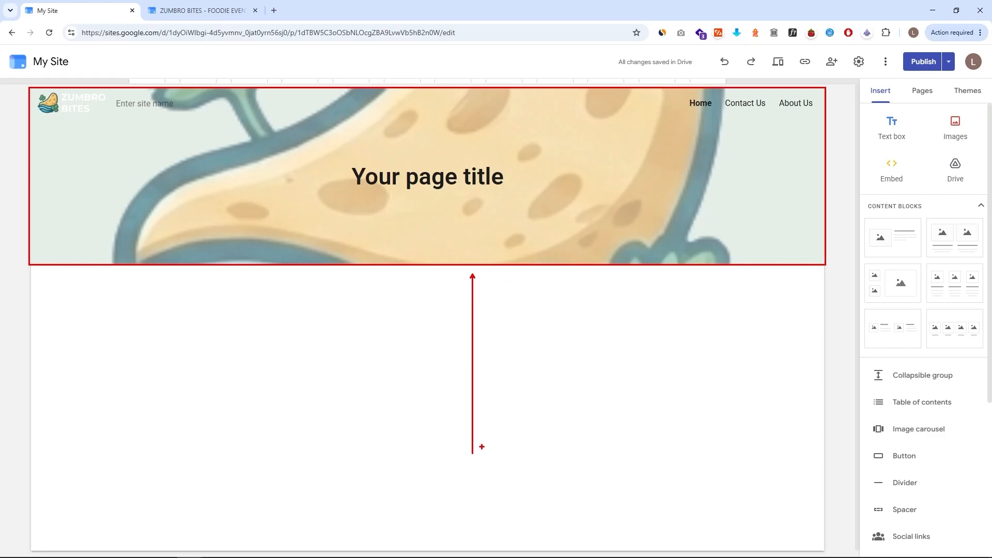
pyautogui.click(197, 17)
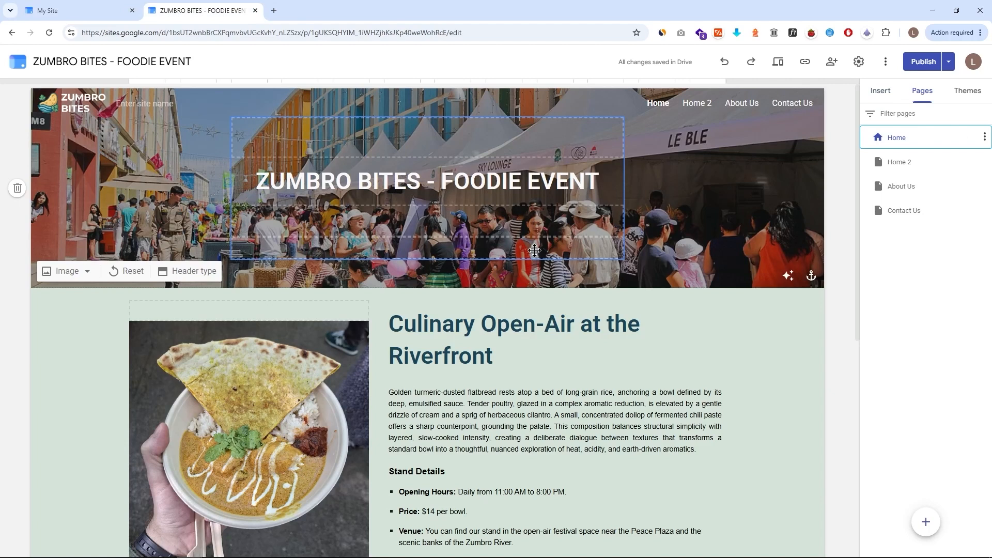
pyautogui.click(103, 10)
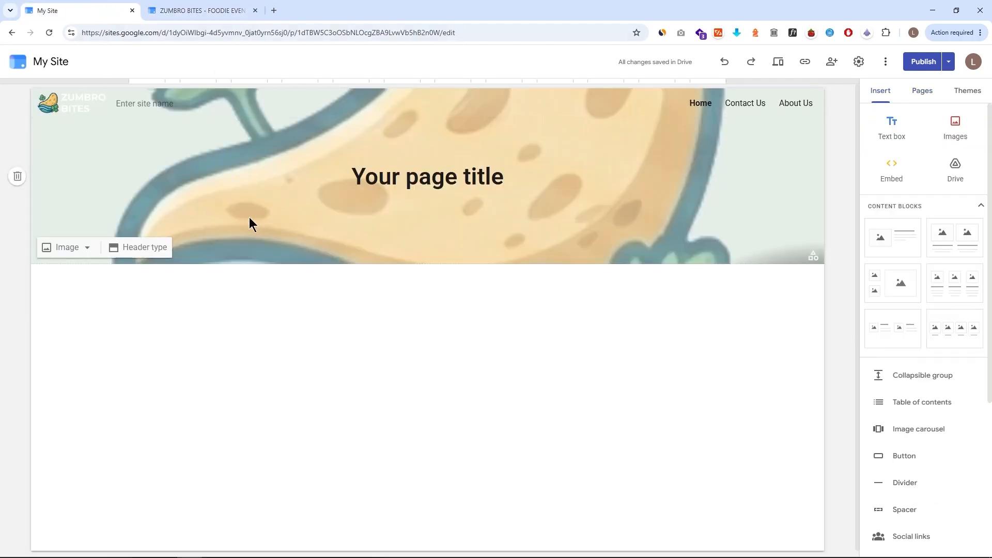
# - Replace the Home header image with the street food market photo from a Google Images search for "food fest"
pyautogui.click(71, 255)
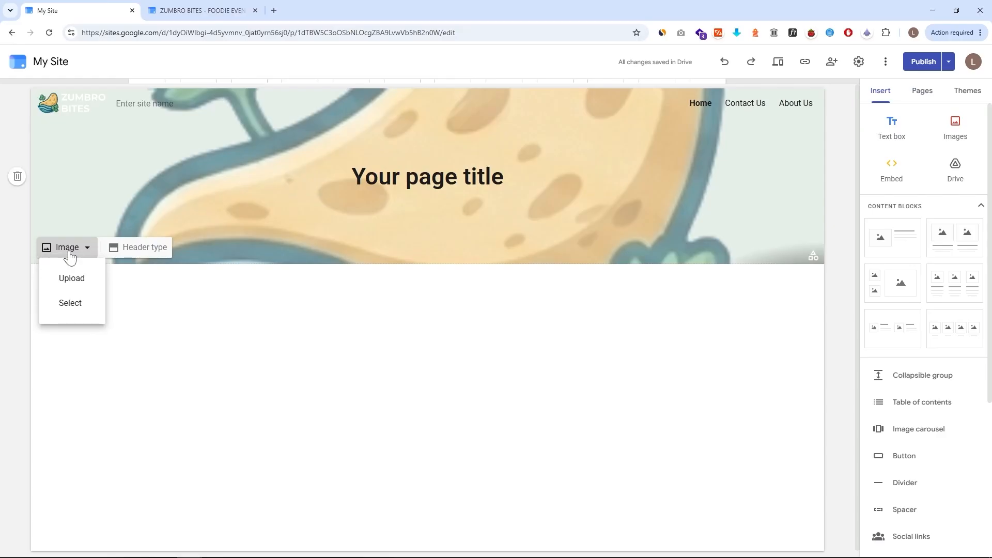
pyautogui.click(82, 277)
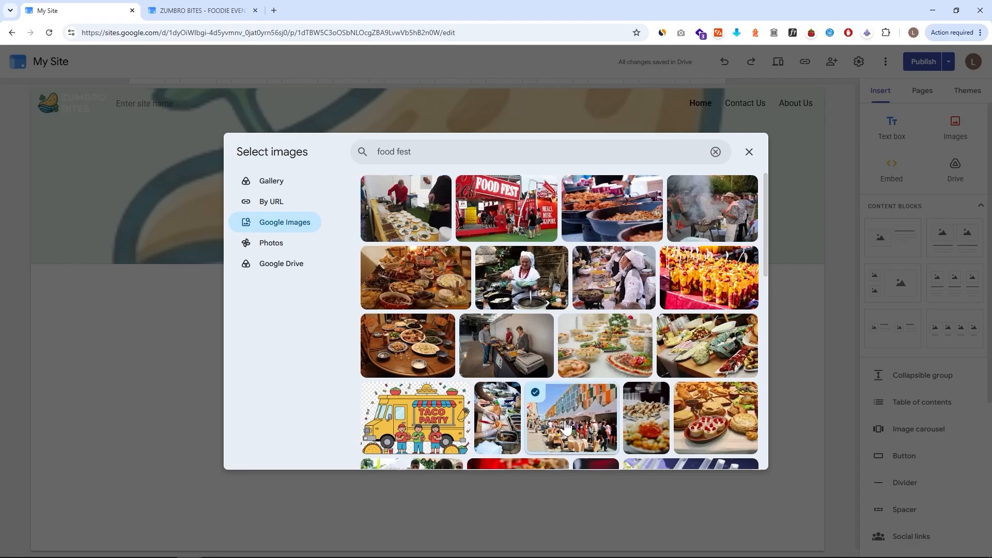
pyautogui.click(585, 428)
pyautogui.click(737, 456)
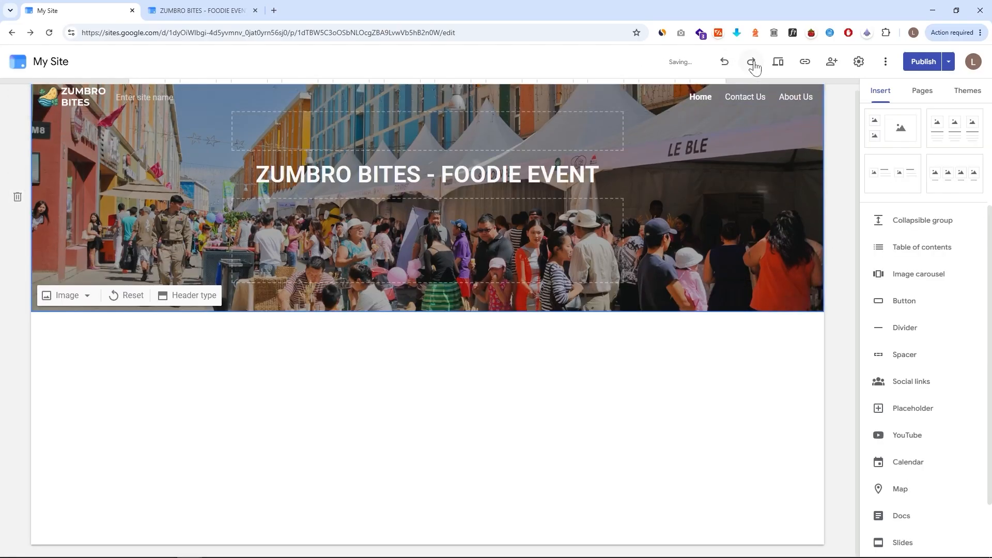
# - Redo the header background changes to compare text colors, and toggle the header image's readability adjustment off and on
pyautogui.click(751, 62)
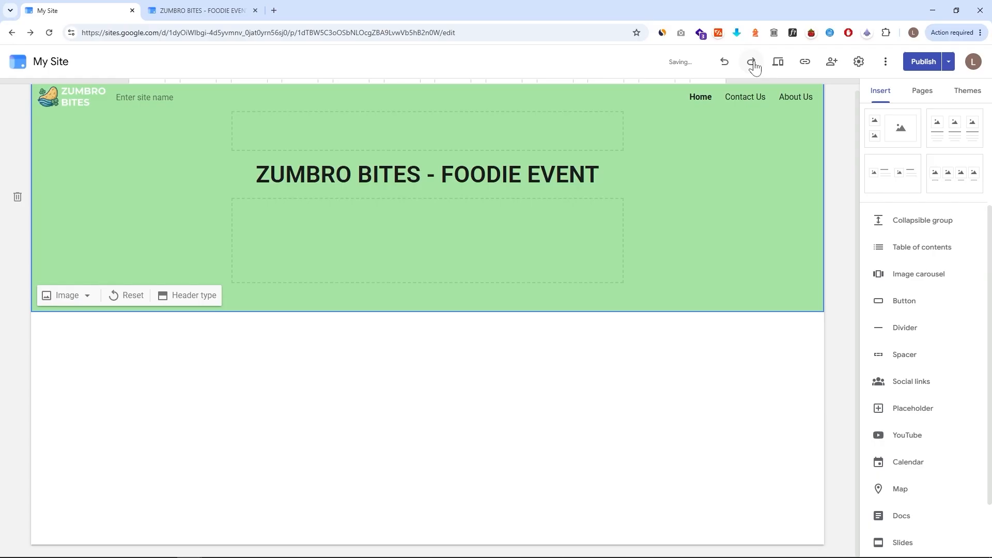
pyautogui.click(752, 62)
pyautogui.click(788, 302)
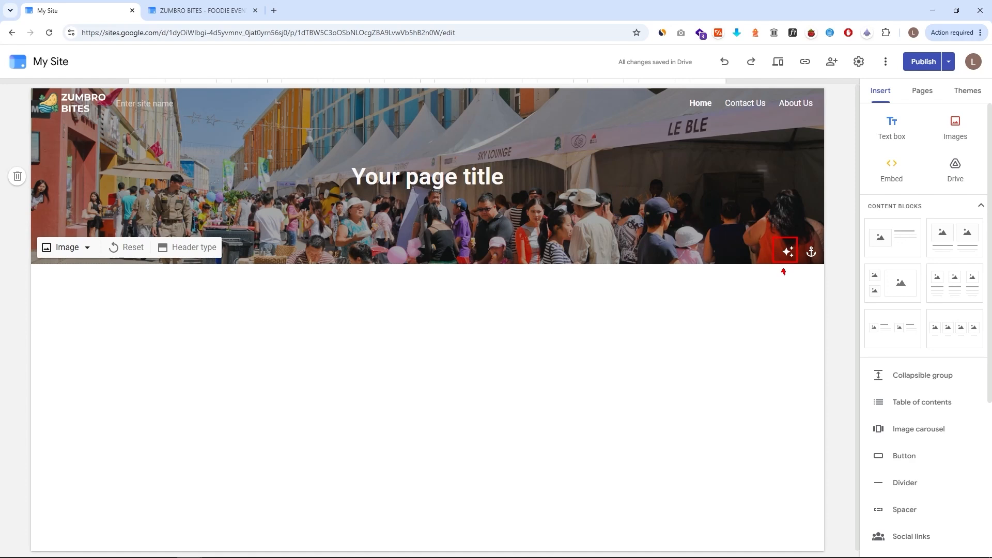
pyautogui.click(789, 252)
pyautogui.click(789, 253)
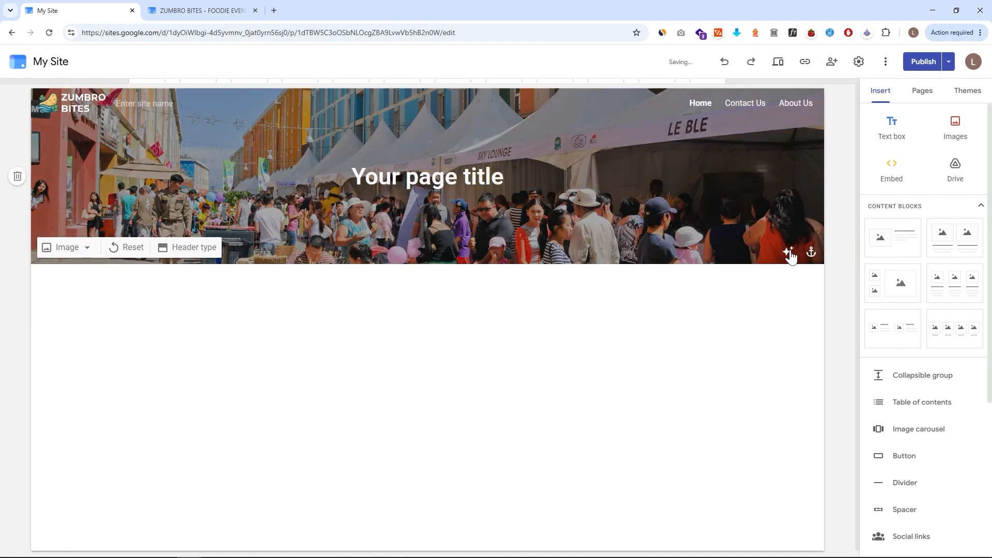
pyautogui.click(789, 252)
pyautogui.click(789, 252)
pyautogui.click(789, 252)
pyautogui.click(789, 253)
# - Try the top and bottom anchor positions for the header image and anchor it at the center
pyautogui.click(811, 253)
pyautogui.click(764, 303)
pyautogui.click(764, 331)
pyautogui.click(765, 359)
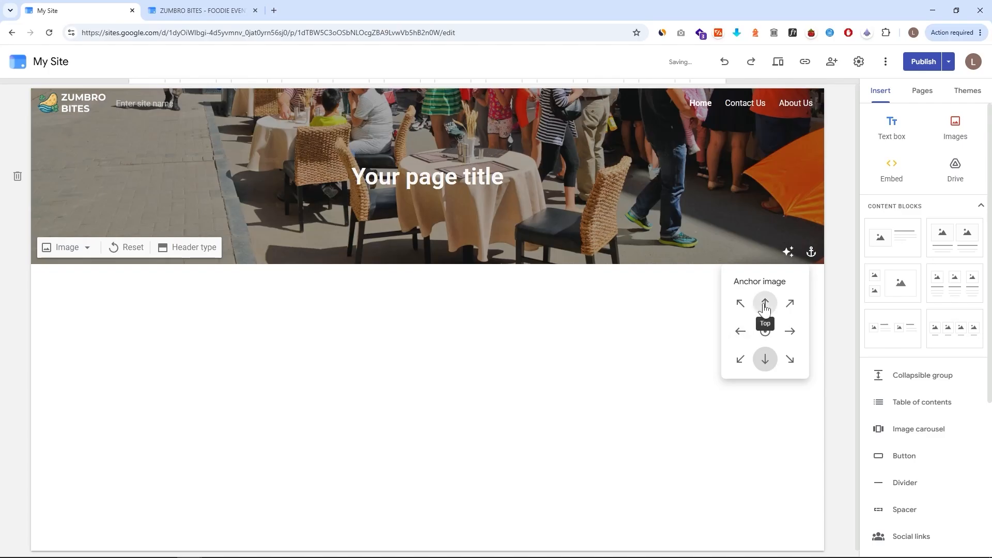
pyautogui.click(764, 303)
pyautogui.click(764, 331)
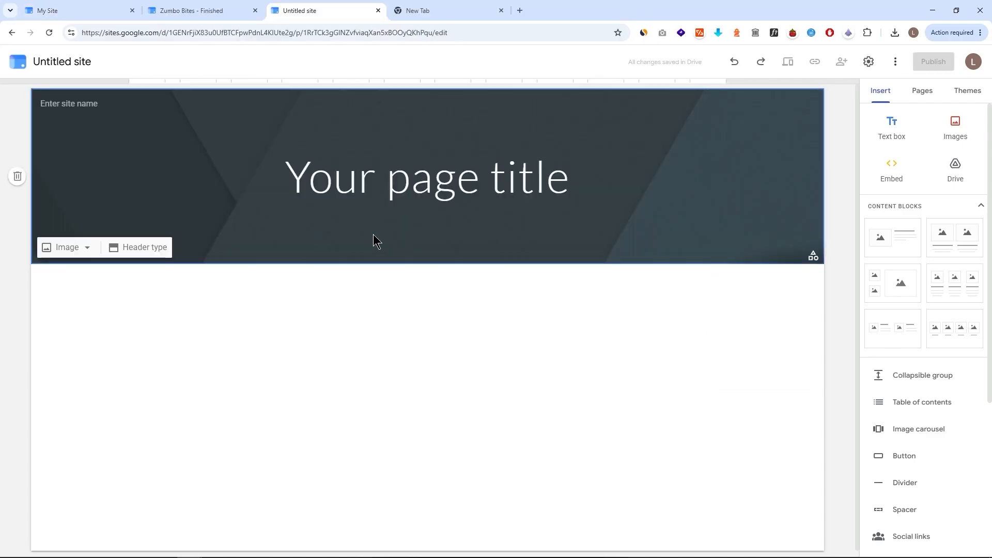
# - Try the Aristotle, Diplomat and Level themes on the untitled site and apply the Impression theme
pyautogui.click(813, 258)
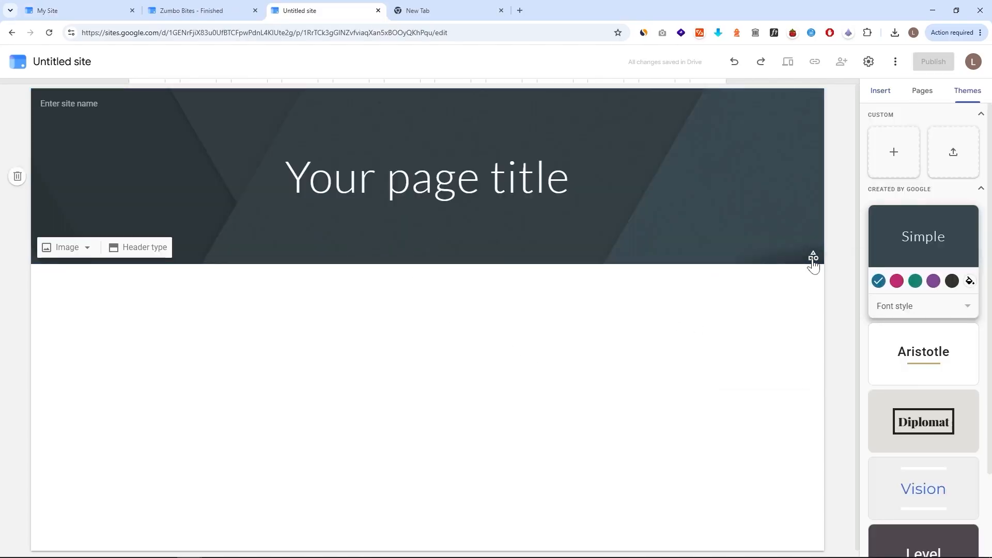
pyautogui.click(903, 355)
pyautogui.click(920, 408)
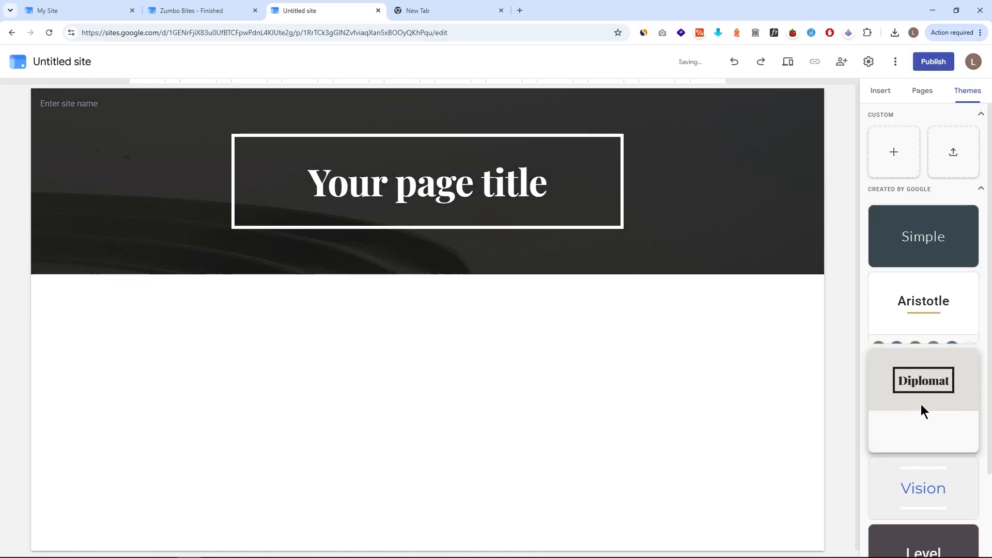
pyautogui.click(926, 393)
pyautogui.click(949, 448)
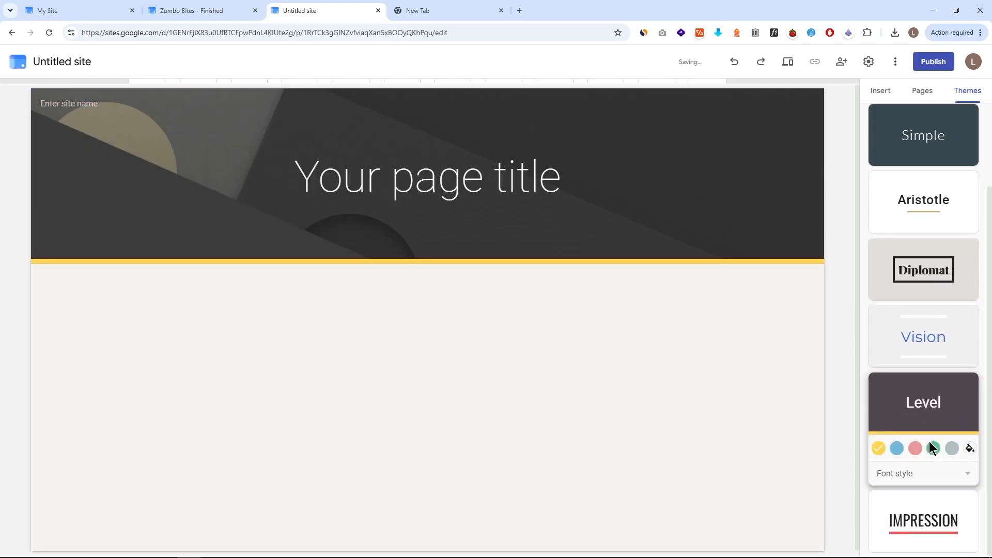
pyautogui.click(923, 519)
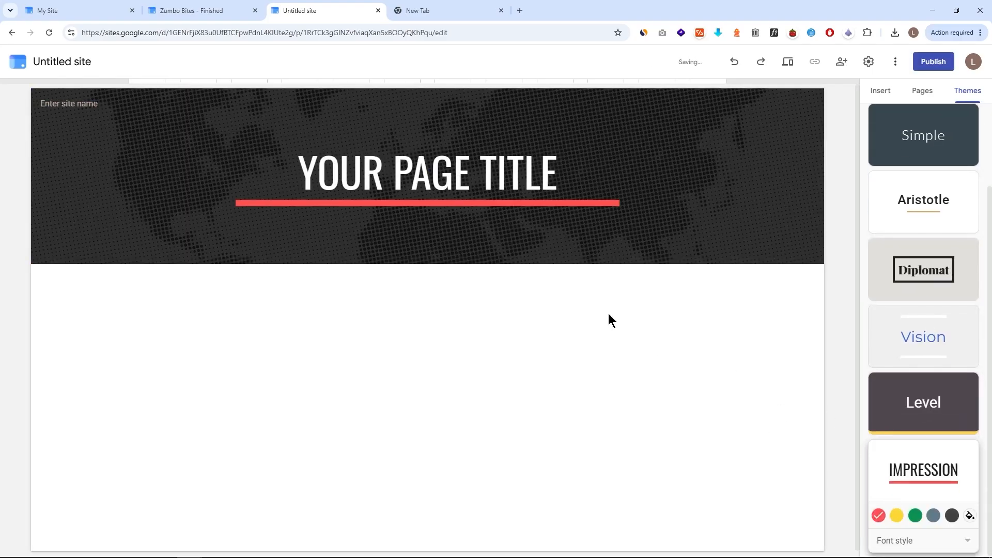
pyautogui.click(92, 256)
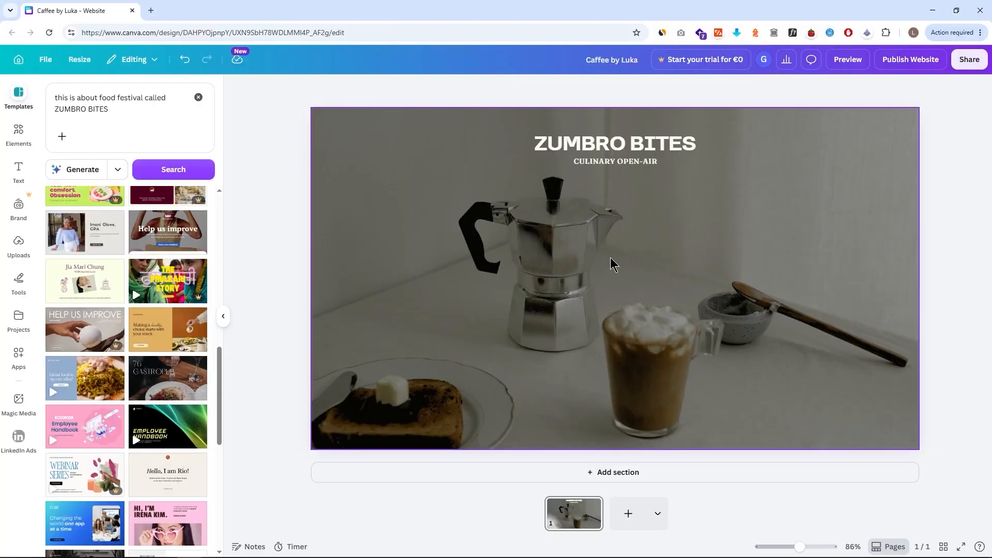
# - Switch to the Canva café design, restore its central title group by undoing the last change, and download the design as a JPG
pyautogui.hotkey('ctrl', 'z')
pyautogui.moveTo(609, 255)
pyautogui.mouseDown()
pyautogui.moveTo(605, 268)
pyautogui.moveTo(606, 257)
pyautogui.moveTo(588, 257)
pyautogui.moveTo(605, 257)
pyautogui.mouseUp()
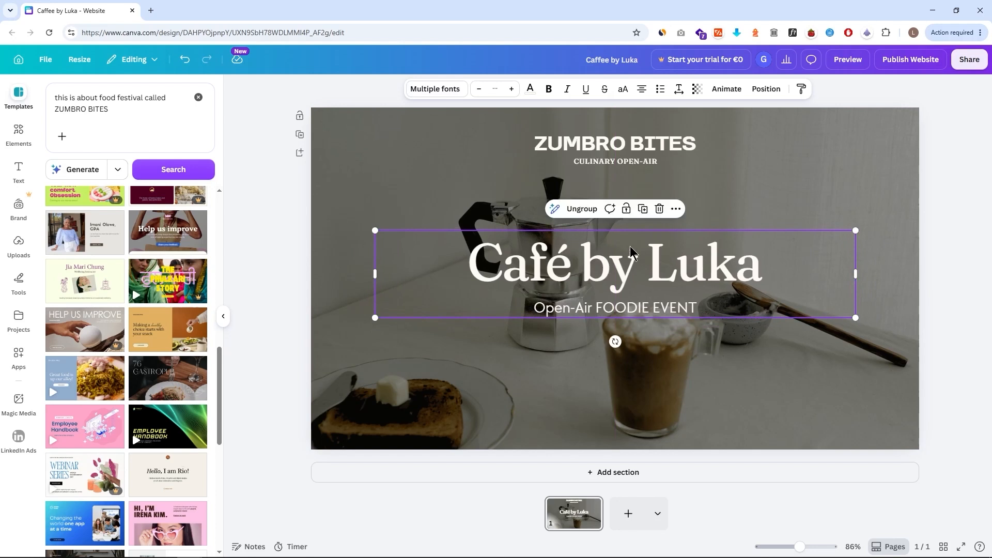
pyautogui.click(969, 103)
pyautogui.click(967, 68)
pyautogui.click(806, 305)
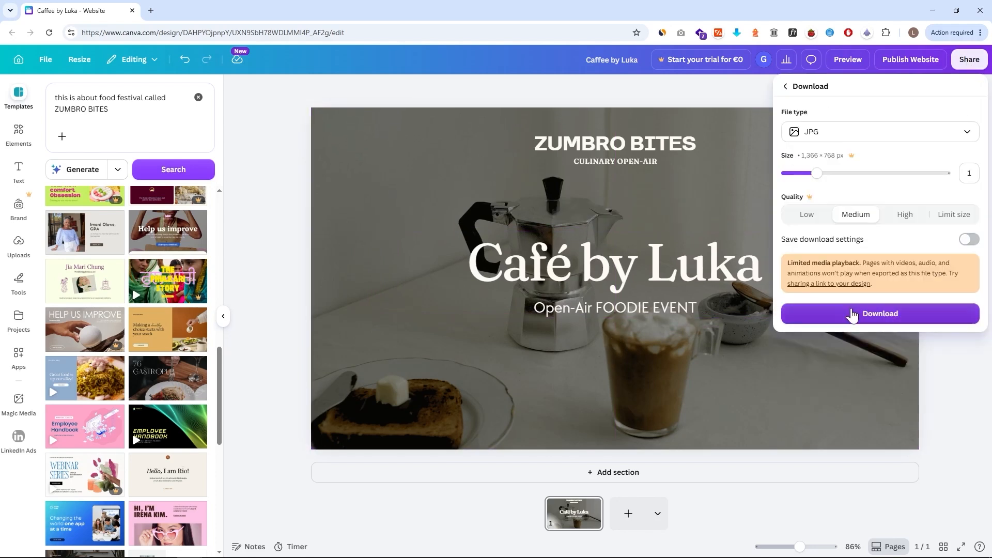
pyautogui.click(850, 313)
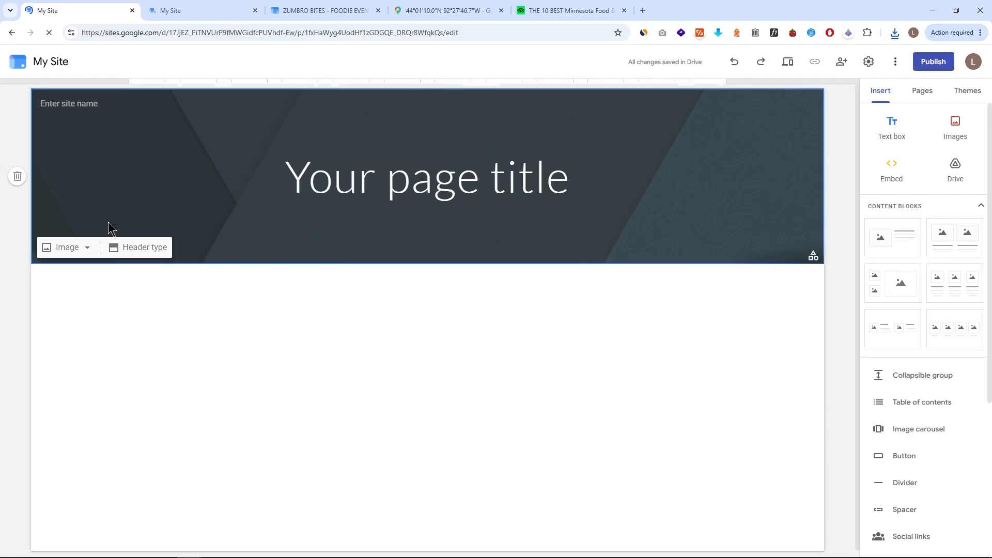
# - Switch to the blank My Site, upload the downloaded café design as the header image, and choose a larger header type
pyautogui.click(86, 247)
pyautogui.click(72, 279)
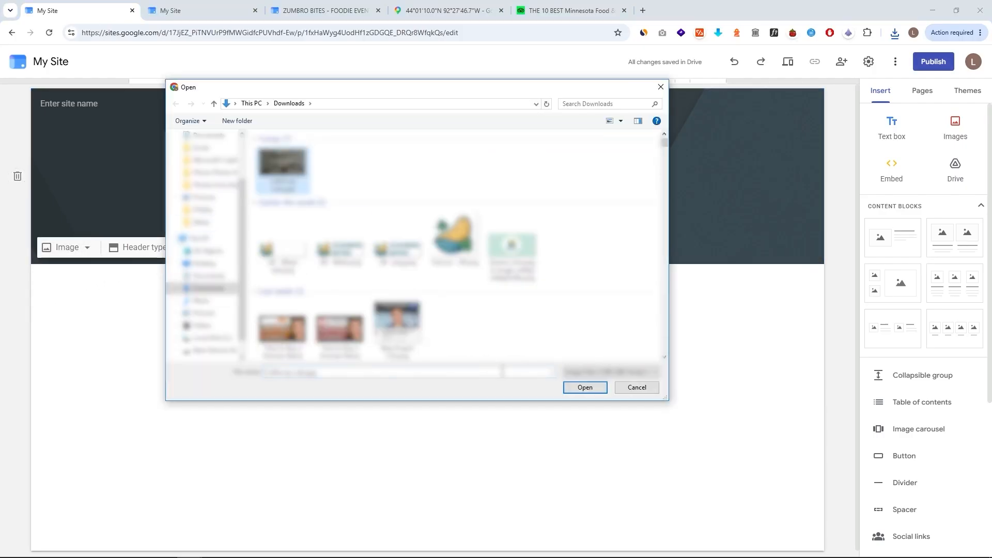
pyautogui.click(581, 389)
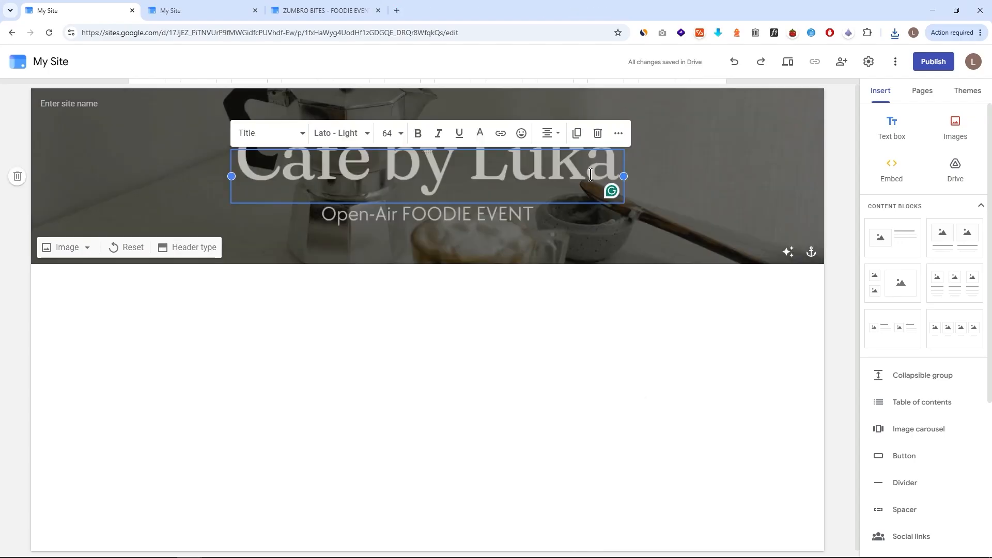
pyautogui.click(164, 247)
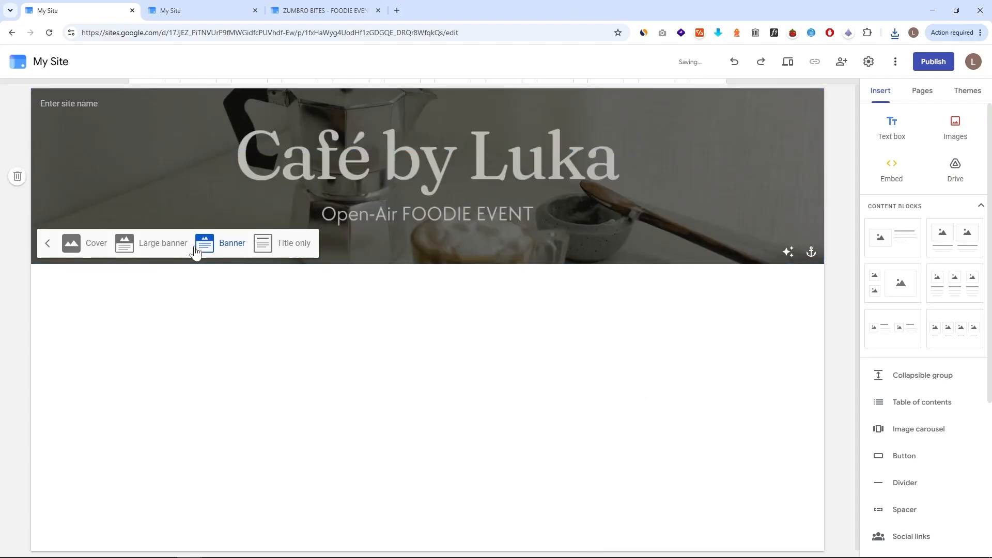
pyautogui.click(109, 248)
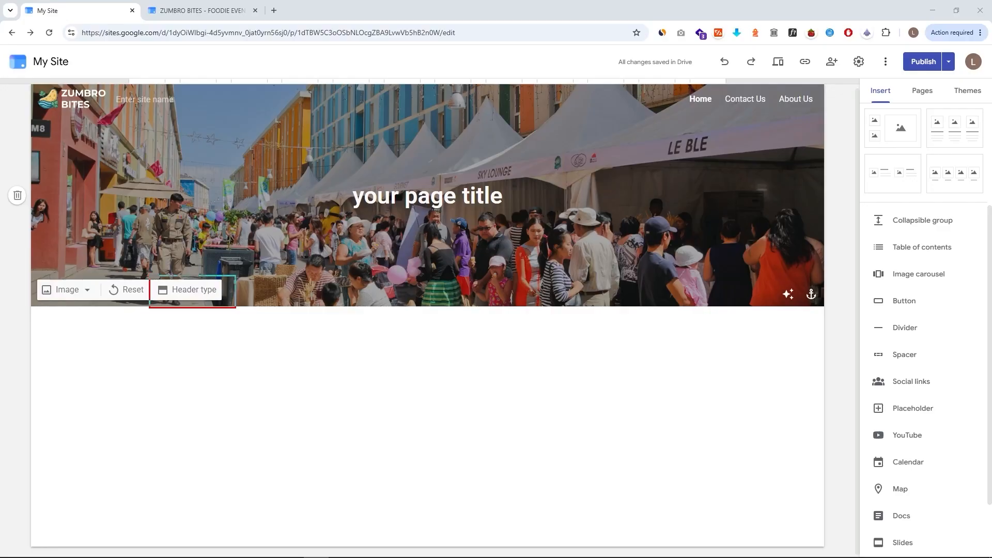
# - Compare the Title only, Large banner and Cover header types on the food market page and set the header to Banner
pyautogui.click(194, 294)
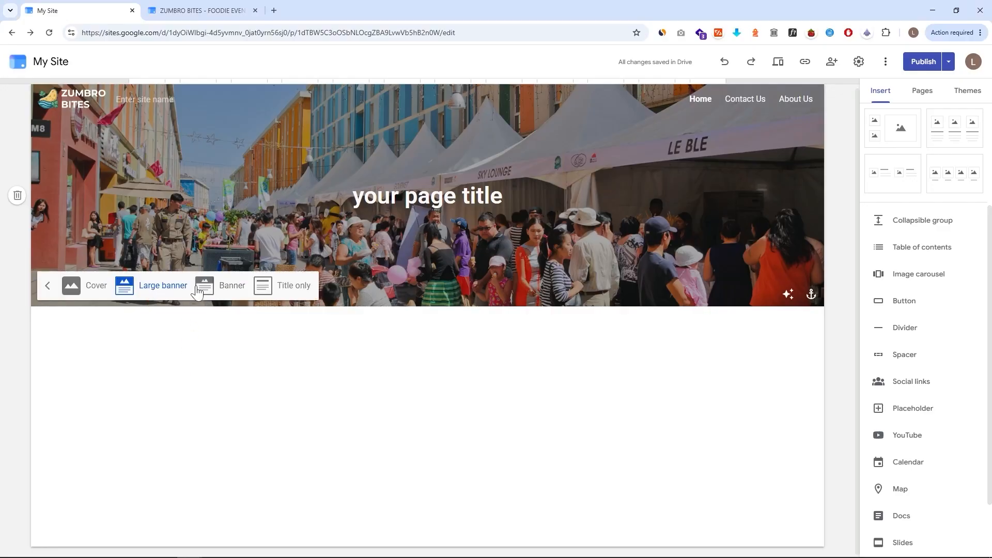
pyautogui.click(263, 287)
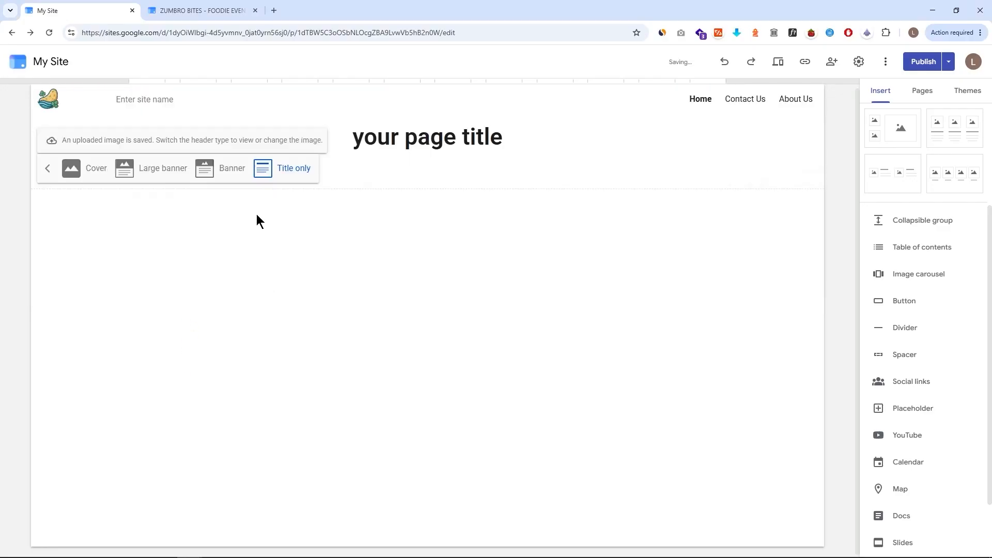
pyautogui.click(232, 177)
pyautogui.click(151, 240)
pyautogui.click(85, 286)
pyautogui.click(158, 540)
pyautogui.click(231, 285)
pyautogui.click(283, 240)
pyautogui.click(217, 171)
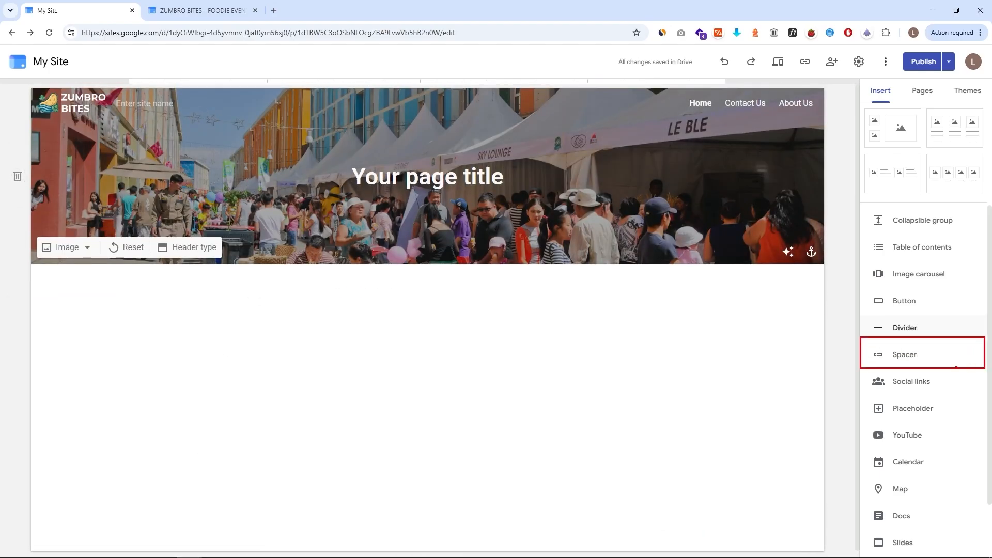
# - Insert two spacers and place them in the header, one above and one below the page title
pyautogui.click(899, 357)
pyautogui.click(476, 171)
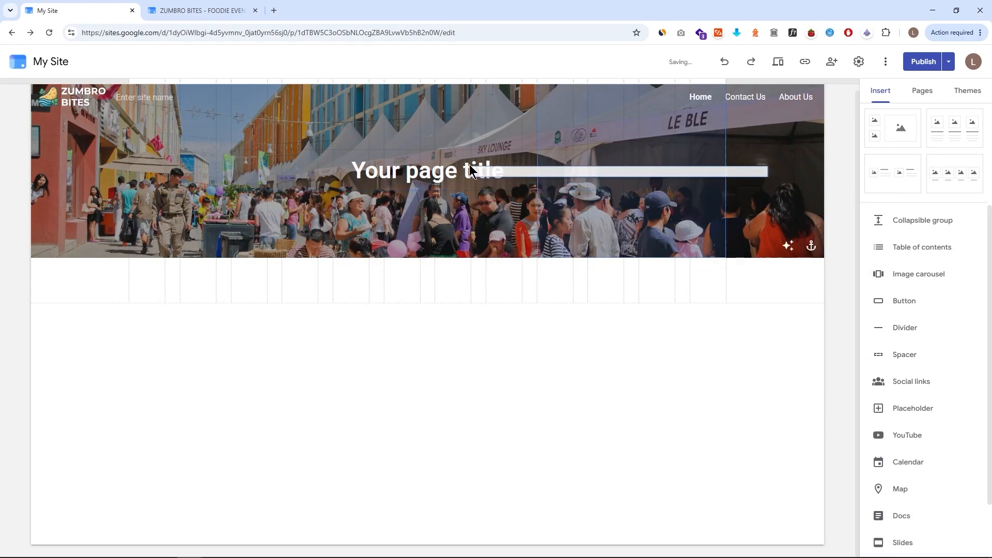
pyautogui.click(898, 354)
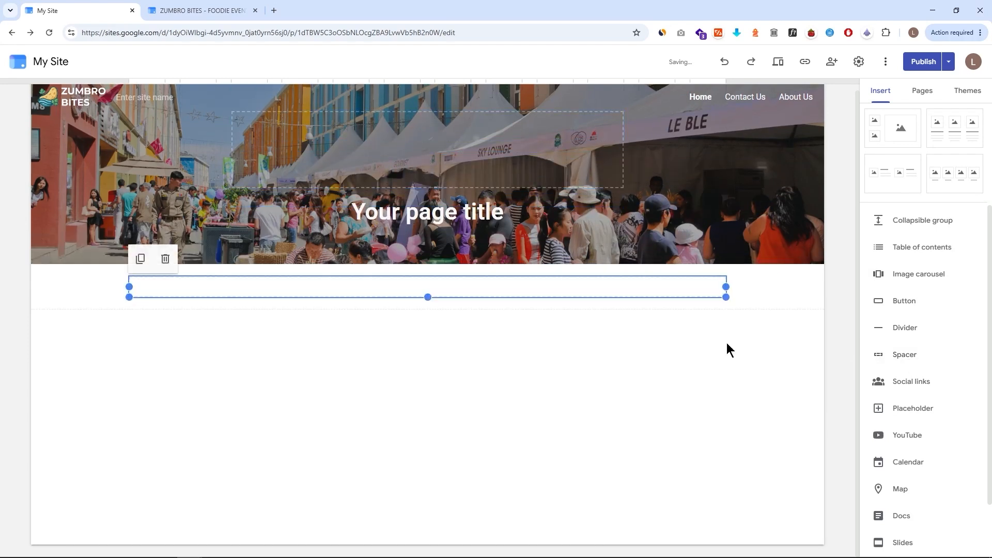
pyautogui.moveTo(471, 283); pyautogui.dragTo(469, 249)
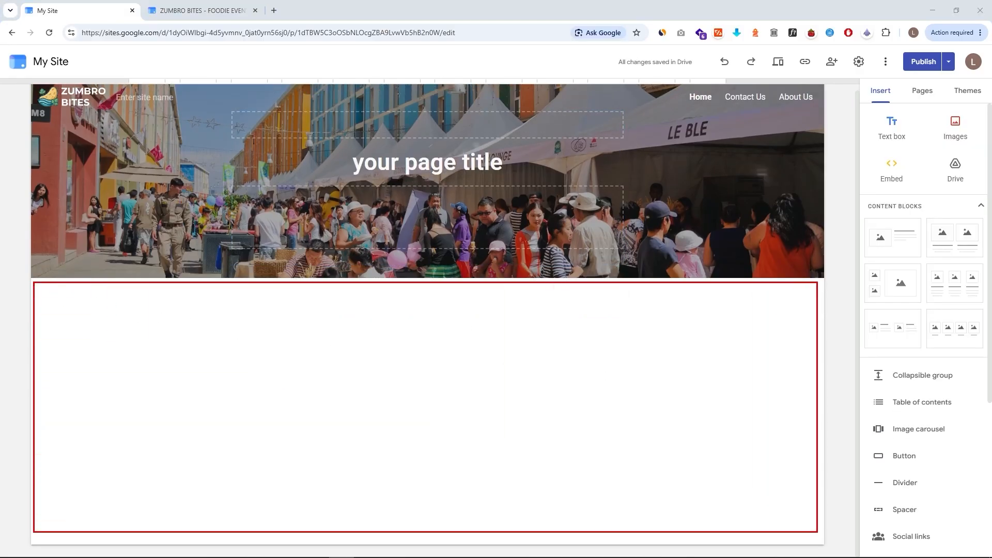
# - Add a text box reading "Text" below the header and insert the photo of the curry bowl beside it
pyautogui.click(891, 126)
pyautogui.write('Text')
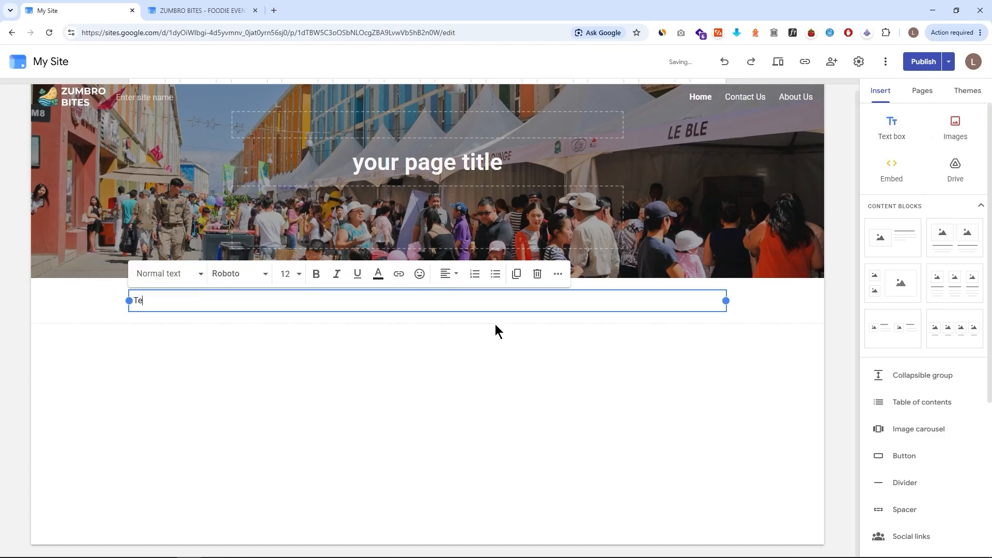
pyautogui.click(954, 130)
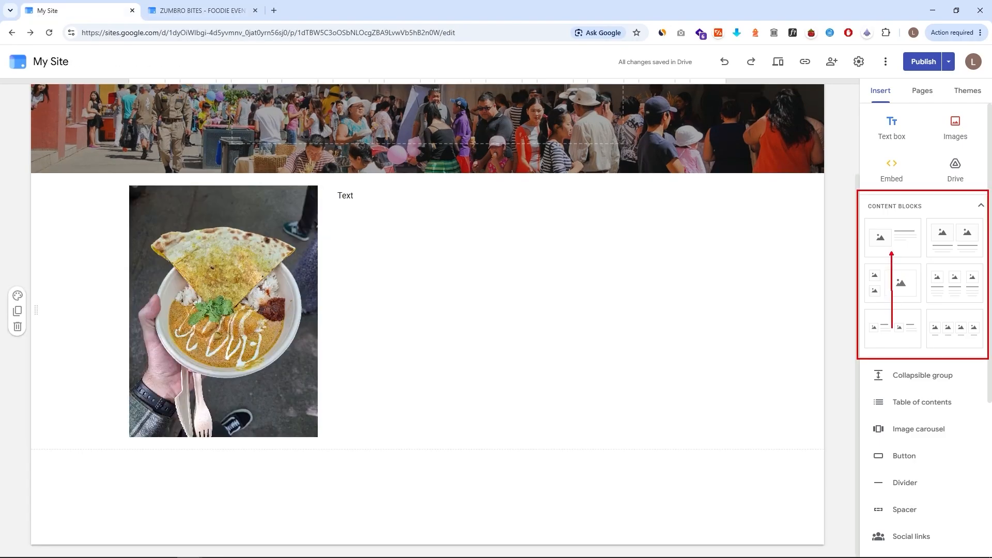
# - Add the content block with one image and text below the food photo, and move its image placeholder to the text's right side
pyautogui.click(893, 252)
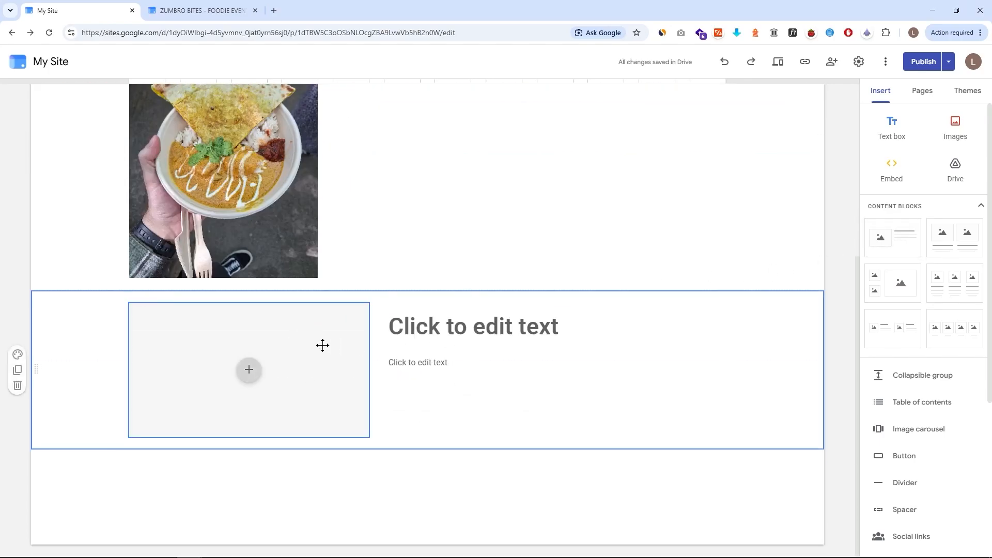
pyautogui.moveTo(290, 338); pyautogui.dragTo(730, 349)
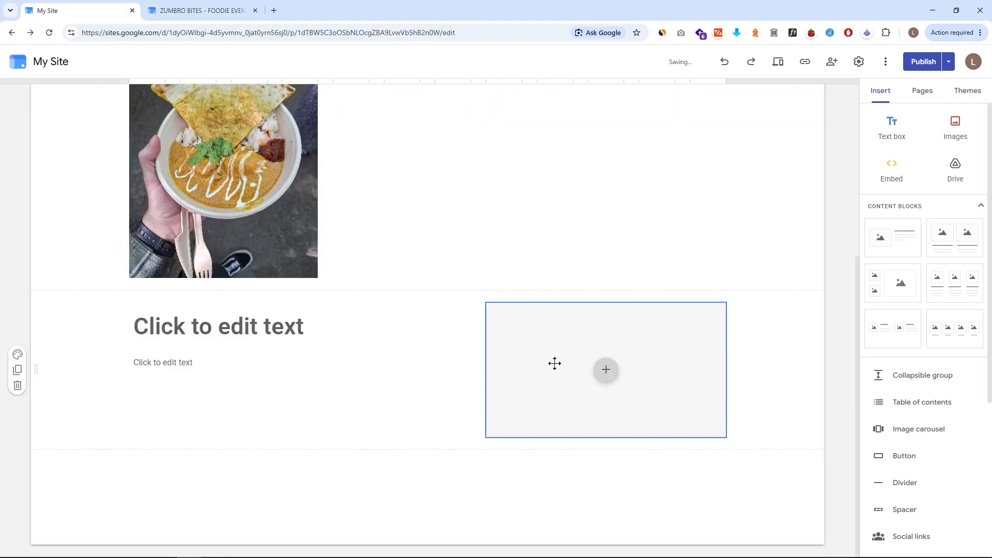
# - Fill the empty image placeholder beside the text with the curry bowl photo from Google Photos
pyautogui.click(607, 383)
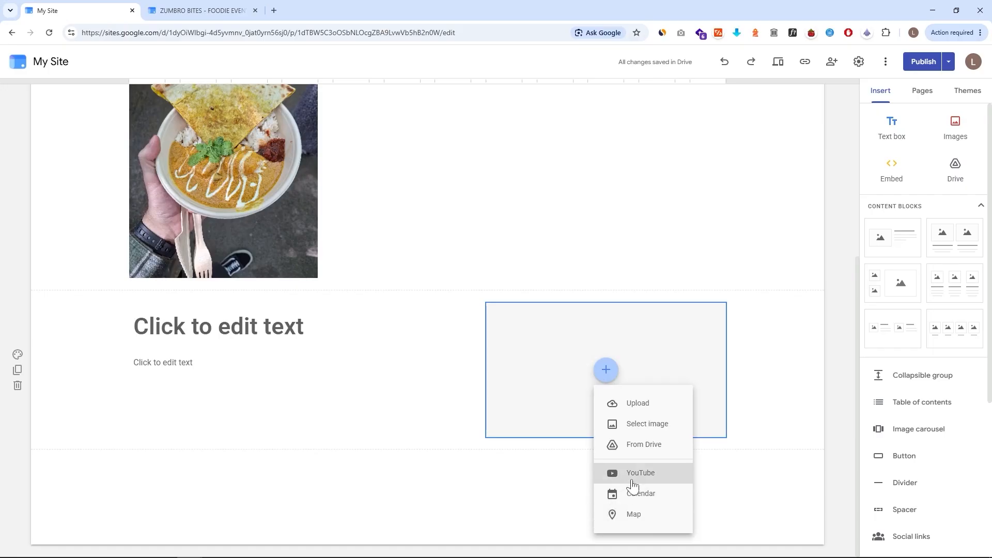
pyautogui.click(636, 424)
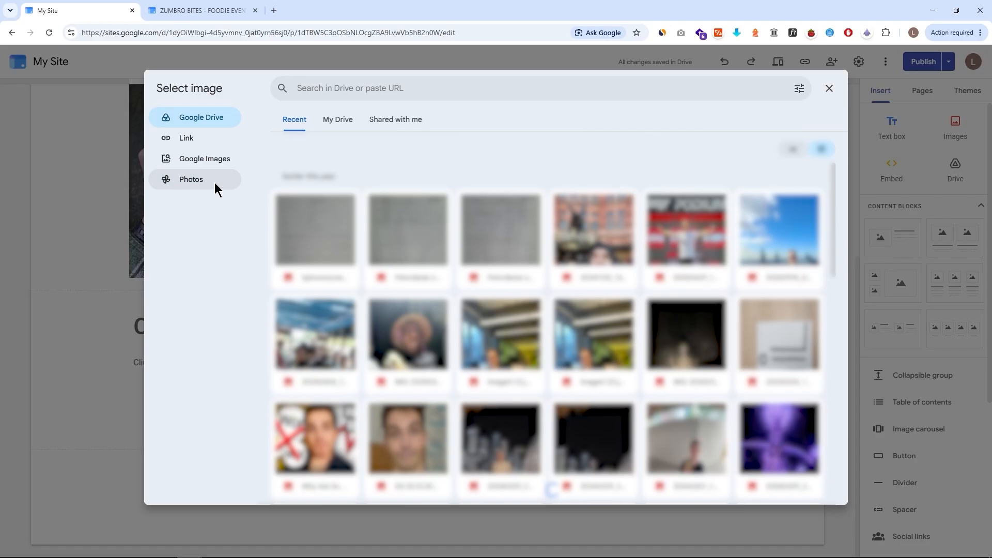
pyautogui.click(215, 182)
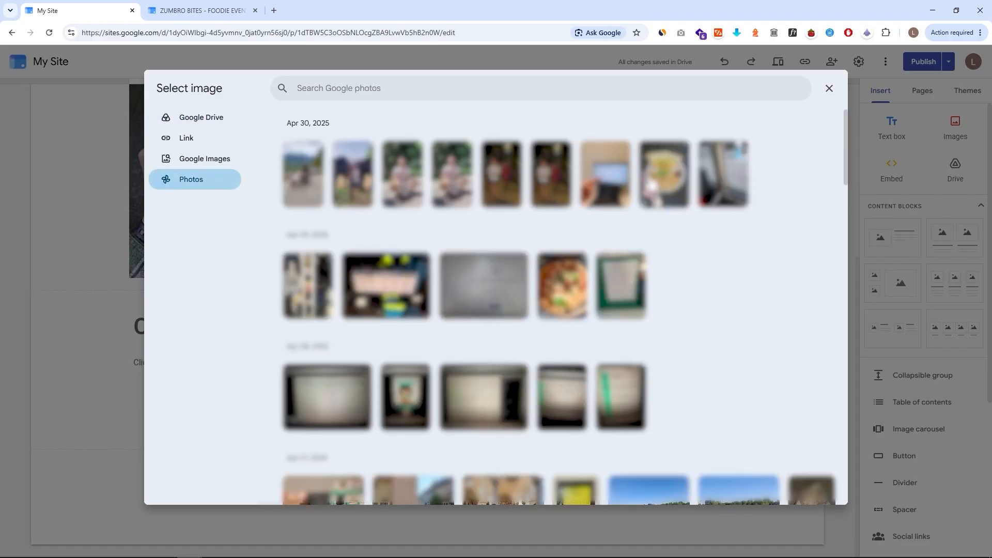
pyautogui.click(734, 472)
pyautogui.click(816, 493)
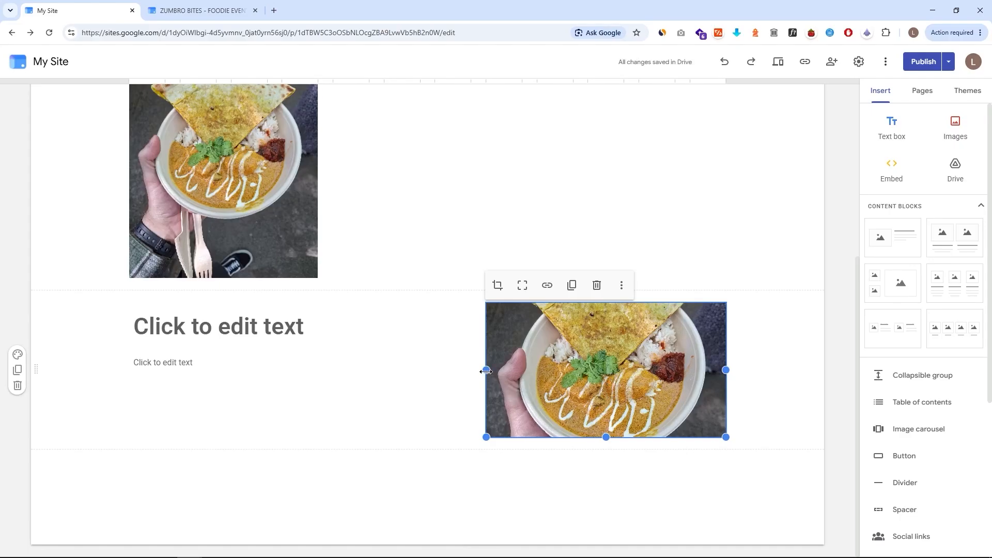
# - Extend the new curry bowl photo downward to show more of the image, then scale it down slightly
pyautogui.moveTo(486, 437)
pyautogui.mouseDown()
pyautogui.moveTo(516, 427)
pyautogui.moveTo(495, 433)
pyautogui.mouseUp()
pyautogui.moveTo(606, 437); pyautogui.dragTo(593, 538)
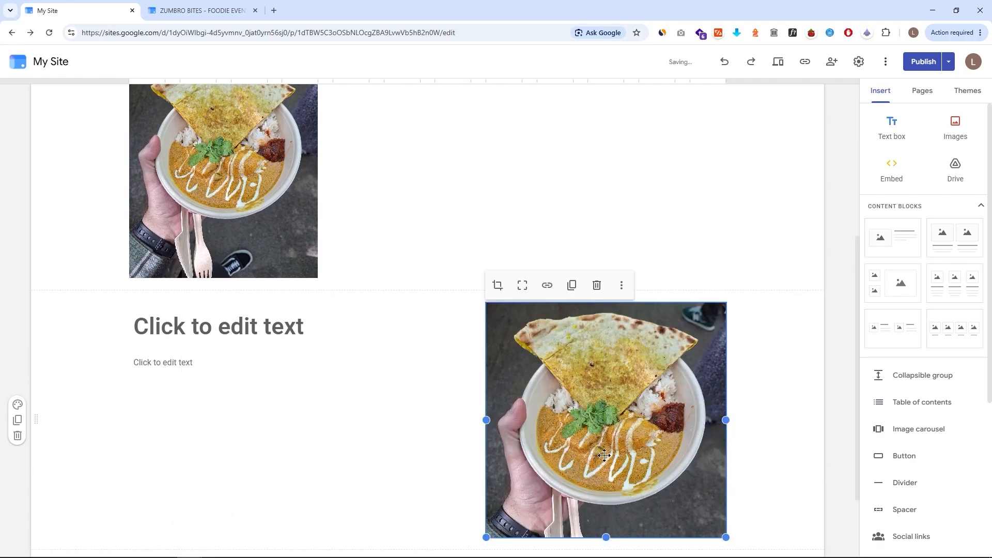
pyautogui.scroll(-1, 692, 473)
pyautogui.moveTo(722, 483); pyautogui.dragTo(677, 468)
# - Delete the old text box and the original curry bowl photo from the section below the header
pyautogui.scroll(5, 413, 331)
pyautogui.click(354, 253)
pyautogui.press('Delete')
pyautogui.click(305, 294)
pyautogui.press('Delete')
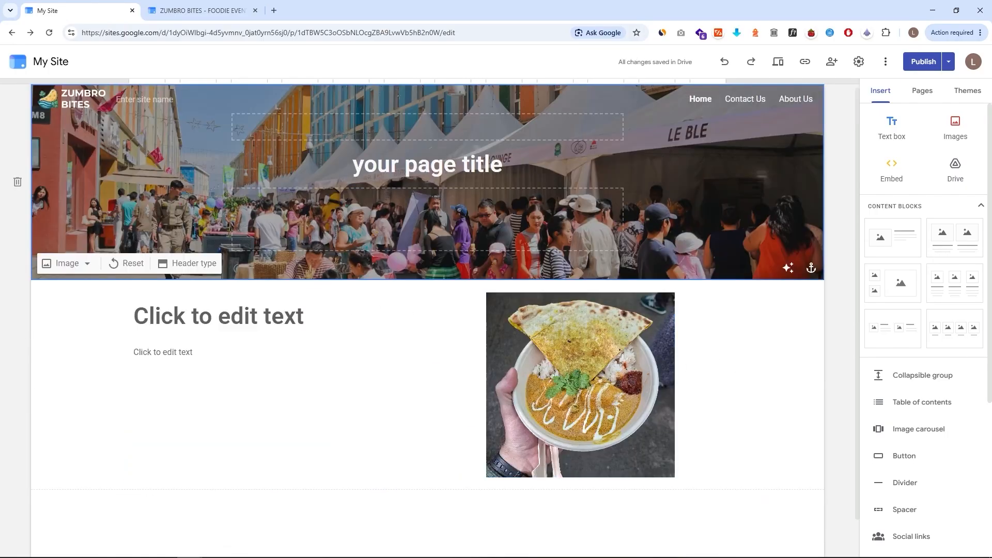
# - Replace the content block's title placeholder with "Culinary Open-Air"
pyautogui.click(206, 317)
pyautogui.write('Culi')
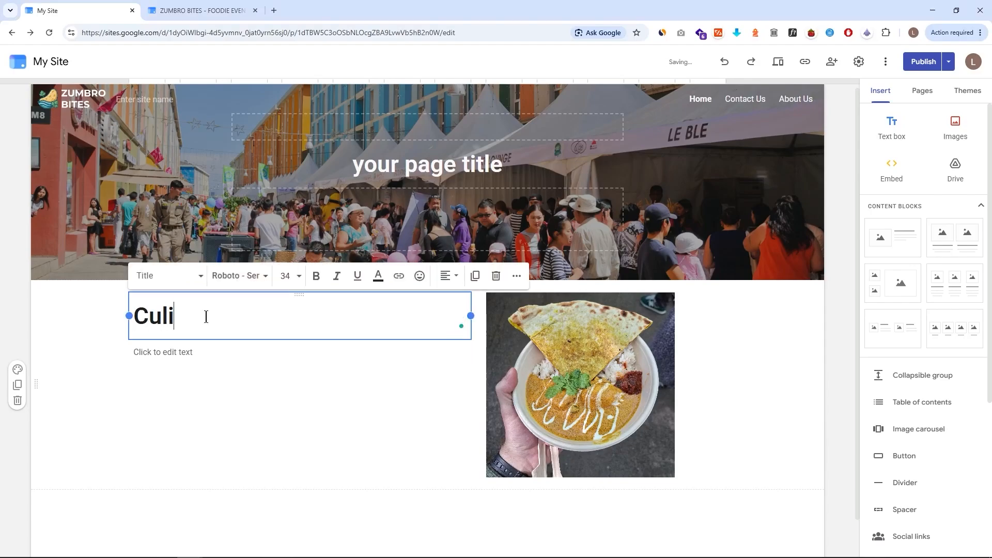
pyautogui.write('nary Open-Air')
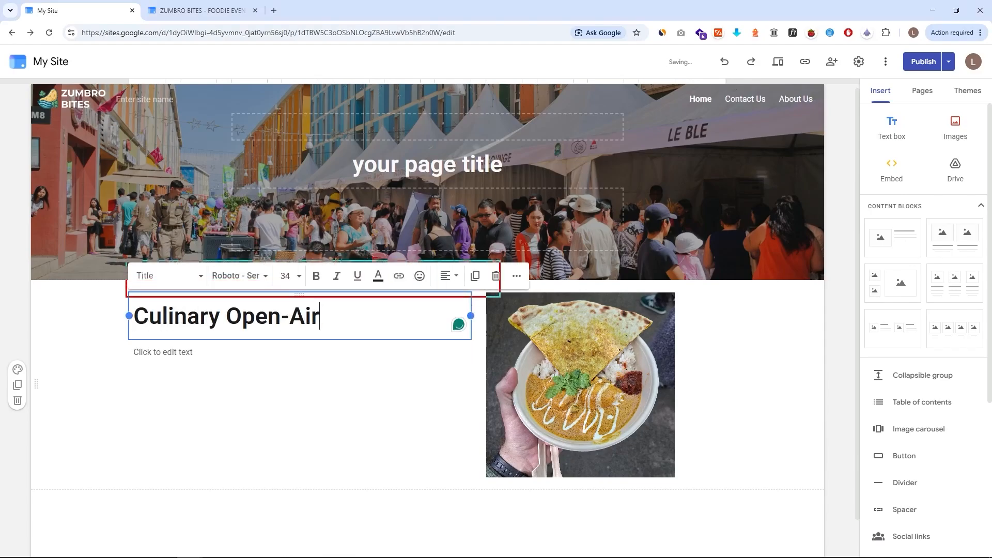
# - Review the heading's text style, font, size, text color and link options, and try the bold formatting
pyautogui.press('Escape')
pyautogui.click(200, 277)
pyautogui.click(264, 277)
pyautogui.click(299, 278)
pyautogui.click(378, 275)
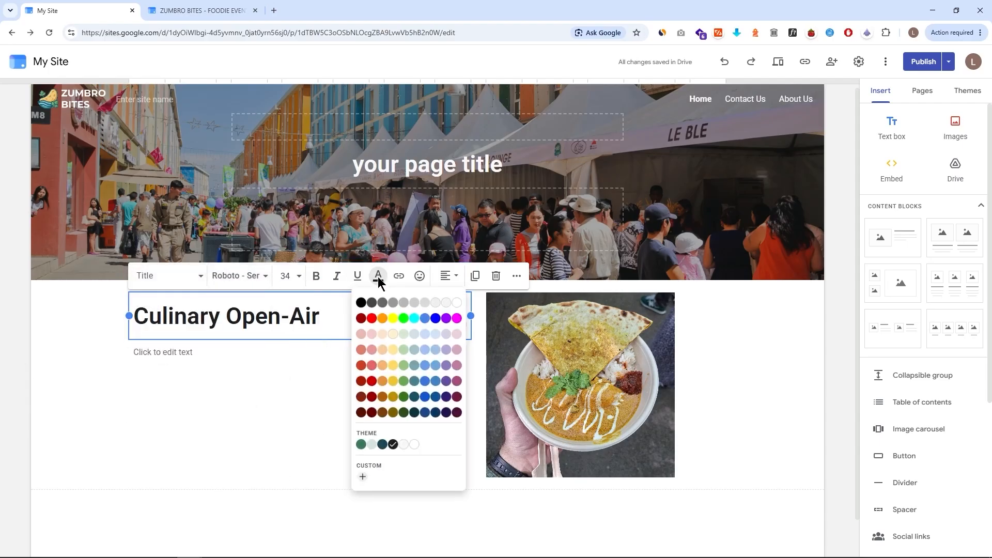
pyautogui.click(402, 278)
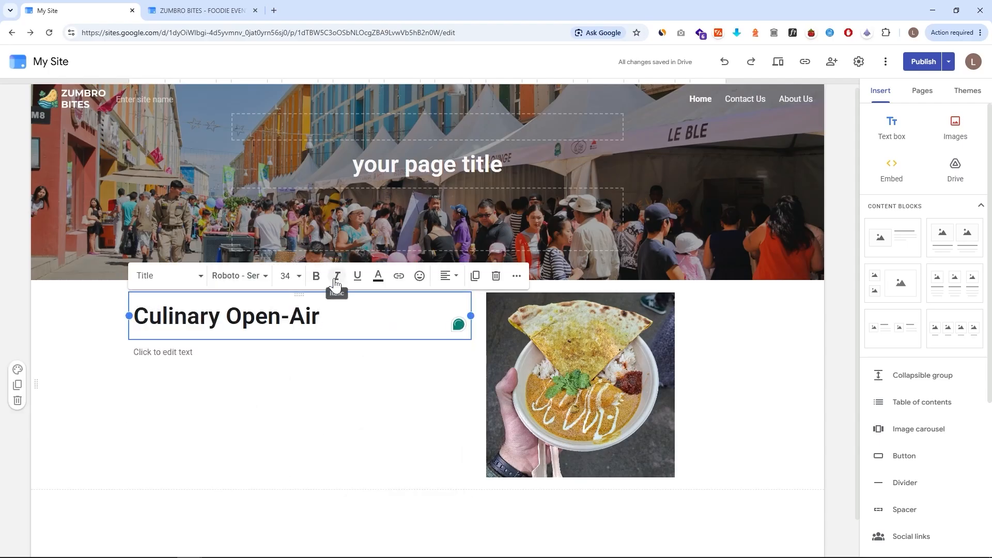
pyautogui.click(316, 277)
pyautogui.click(316, 278)
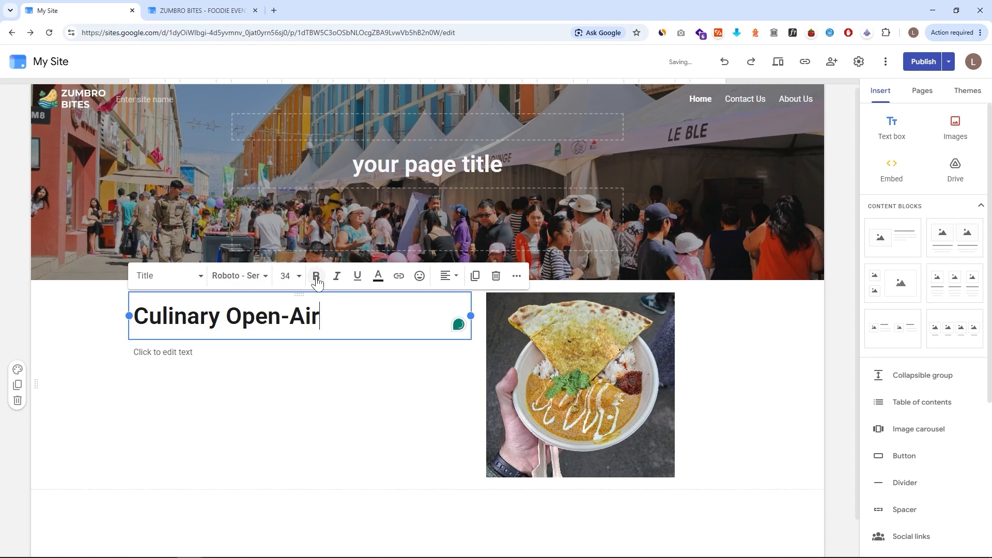
# - Color the content block's heading dark teal and complete its text as "Culinary Open-Air at the Riverfront"
pyautogui.click(378, 284)
pyautogui.click(366, 315)
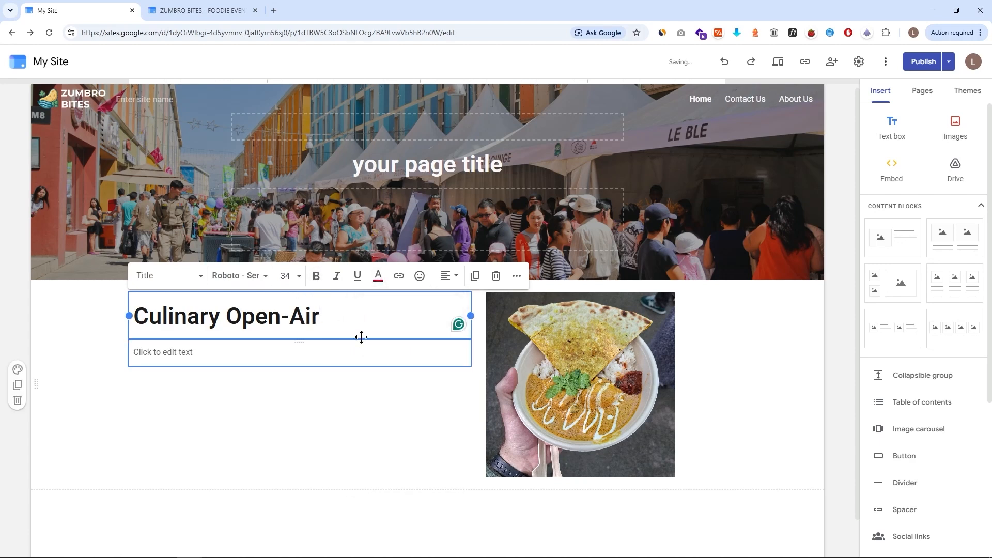
pyautogui.moveTo(320, 316); pyautogui.dragTo(137, 315)
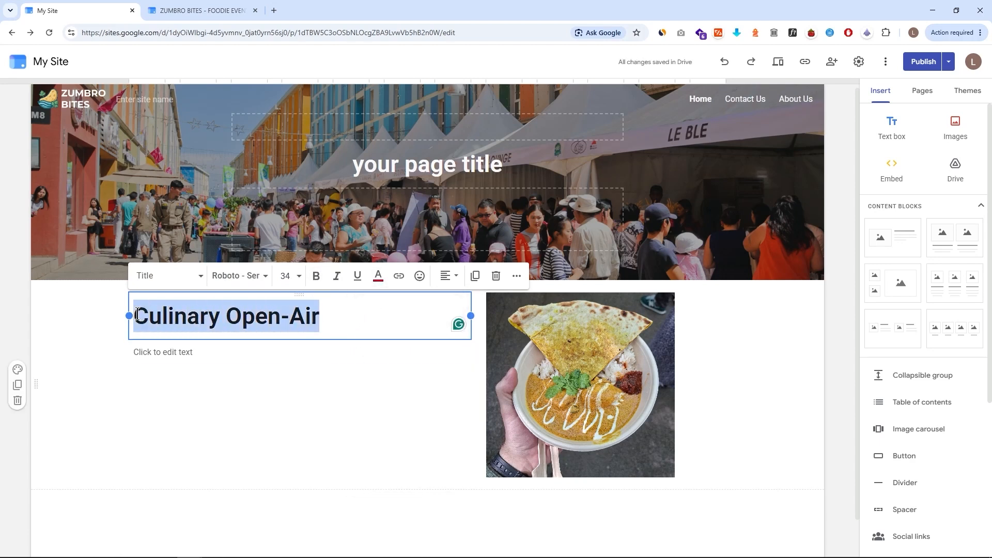
pyautogui.click(378, 278)
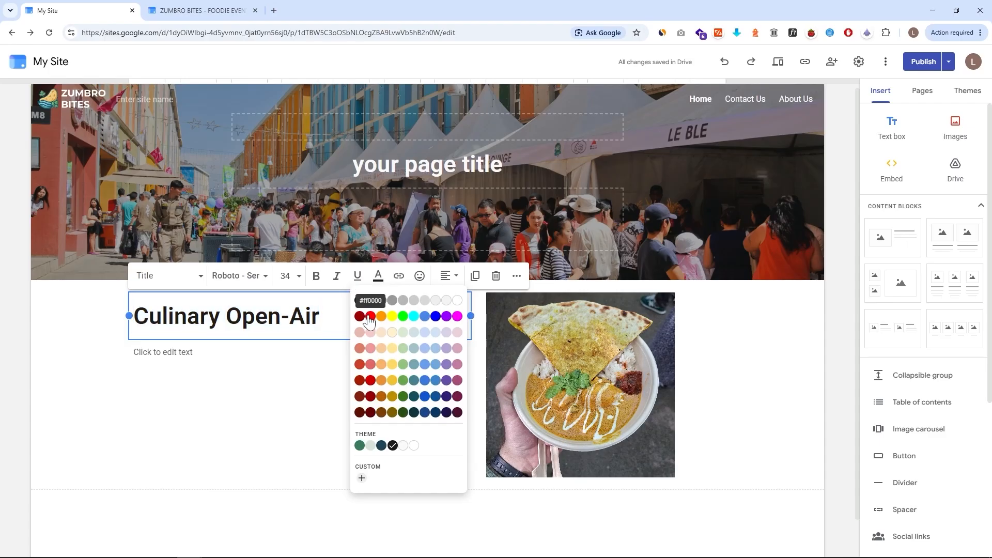
pyautogui.click(367, 315)
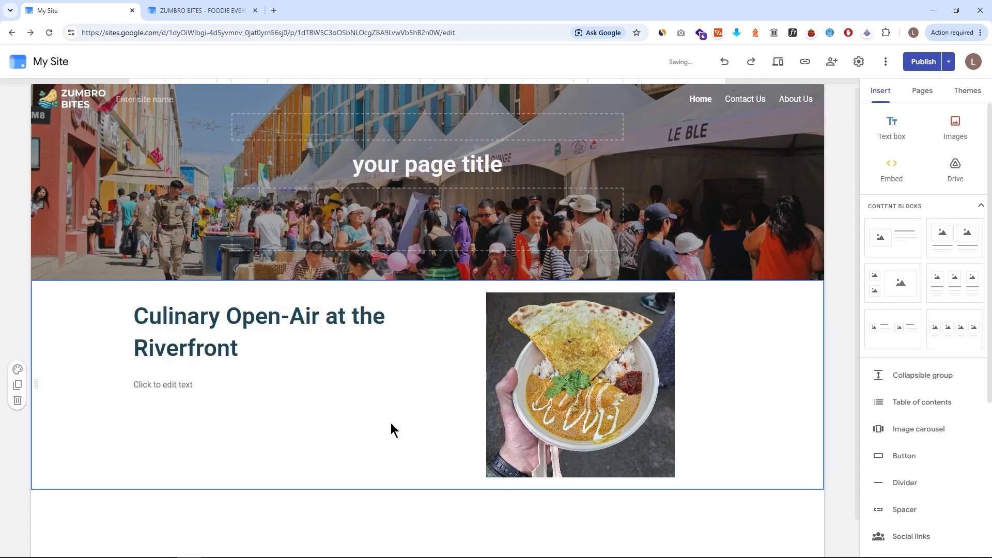
pyautogui.scroll(-5, 914, 341)
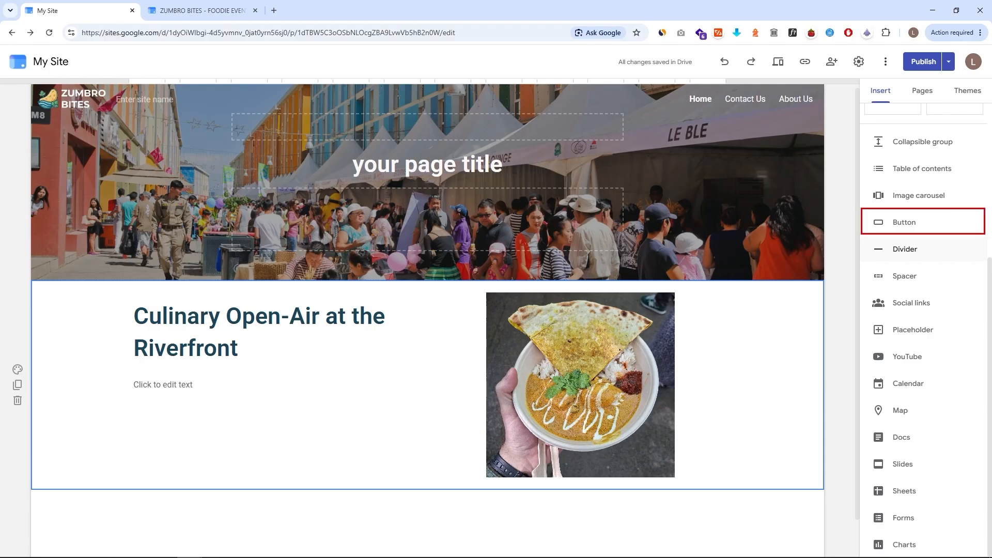
pyautogui.click(911, 231)
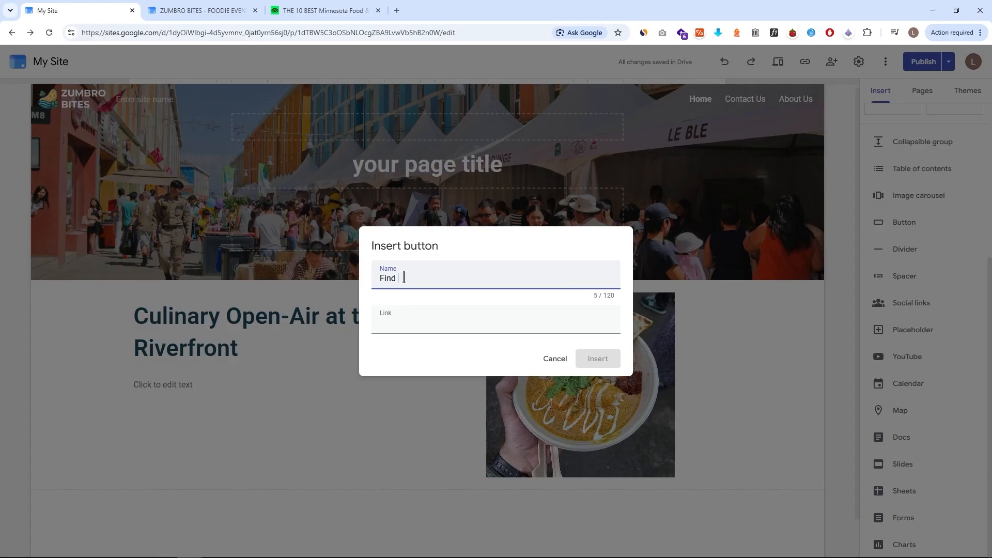
pyautogui.click(405, 323)
pyautogui.write('https://www.tripadvisor.com/Attractions-g28944-Activities-c36-Minnesota.html')
pyautogui.click(597, 358)
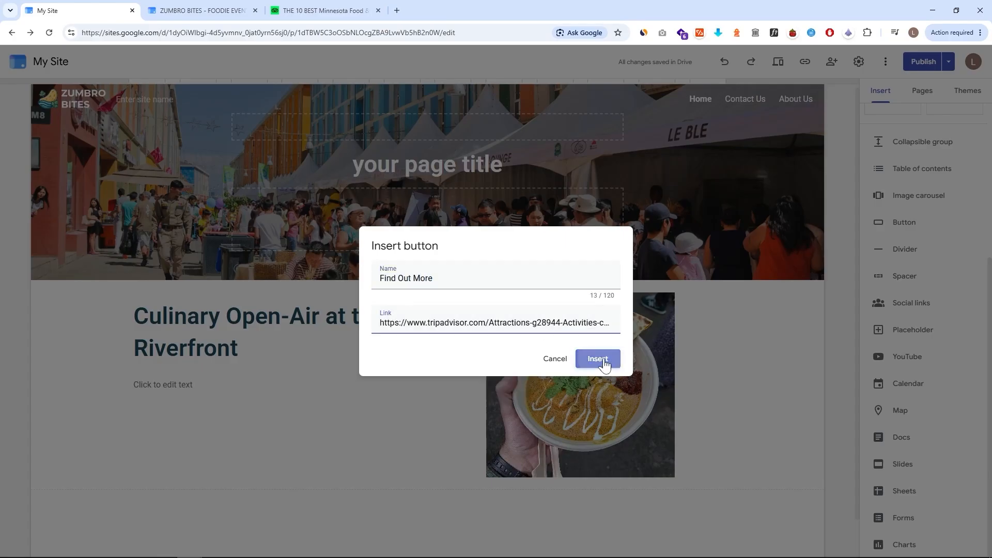
pyautogui.moveTo(213, 424); pyautogui.dragTo(223, 373)
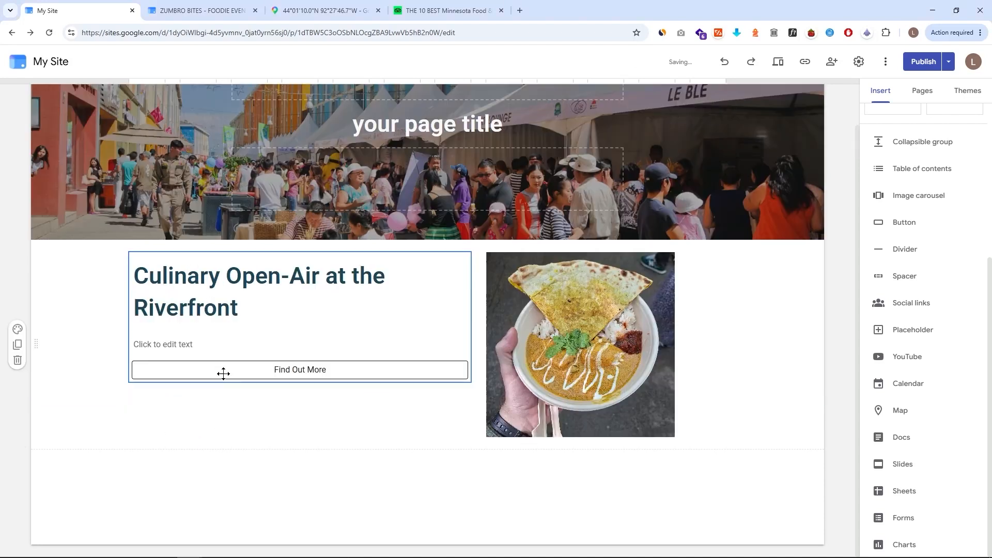
# - Check the name and link settings of the "Find Out More" button and keep them
pyautogui.click(258, 370)
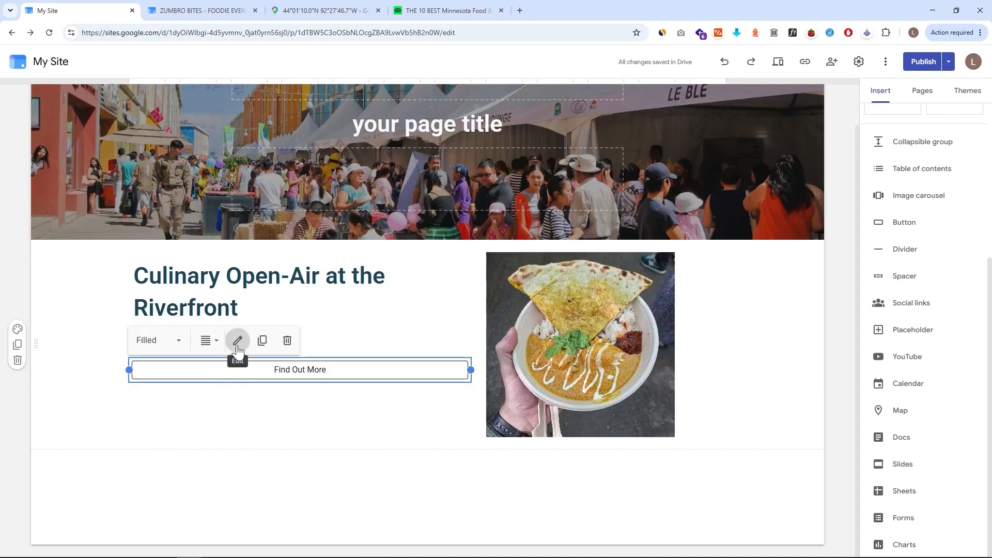
pyautogui.click(237, 340)
pyautogui.click(595, 358)
# - Start inserting a map and drop a placemark near 14th St NW in Rochester
pyautogui.scroll(5, 897, 320)
pyautogui.scroll(-5, 899, 295)
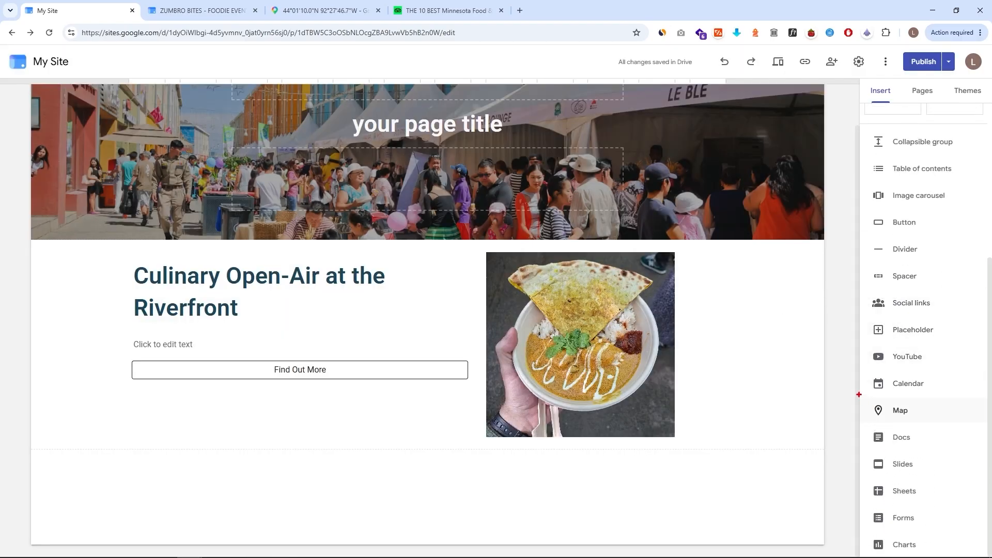
pyautogui.click(903, 413)
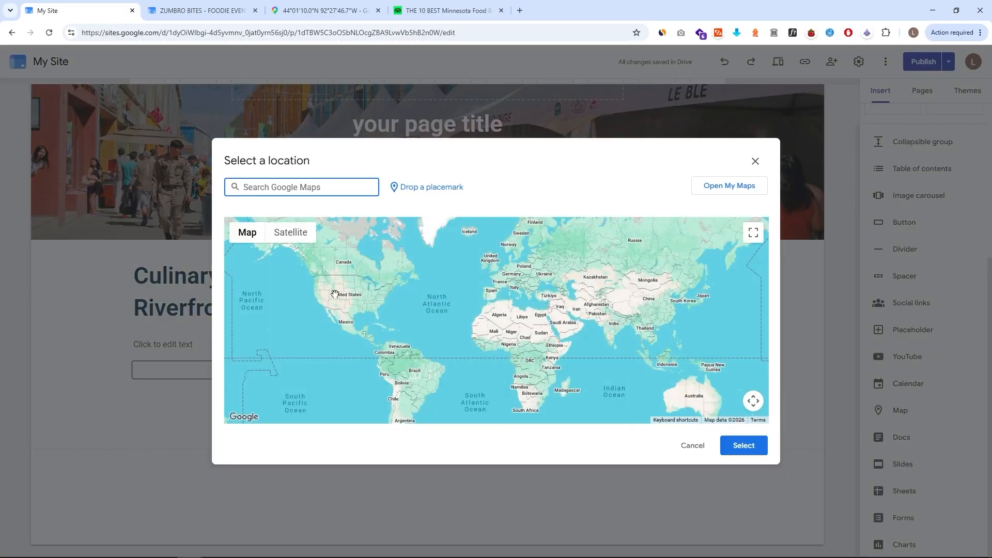
pyautogui.scroll(3, 335, 293)
pyautogui.scroll(1, 434, 283)
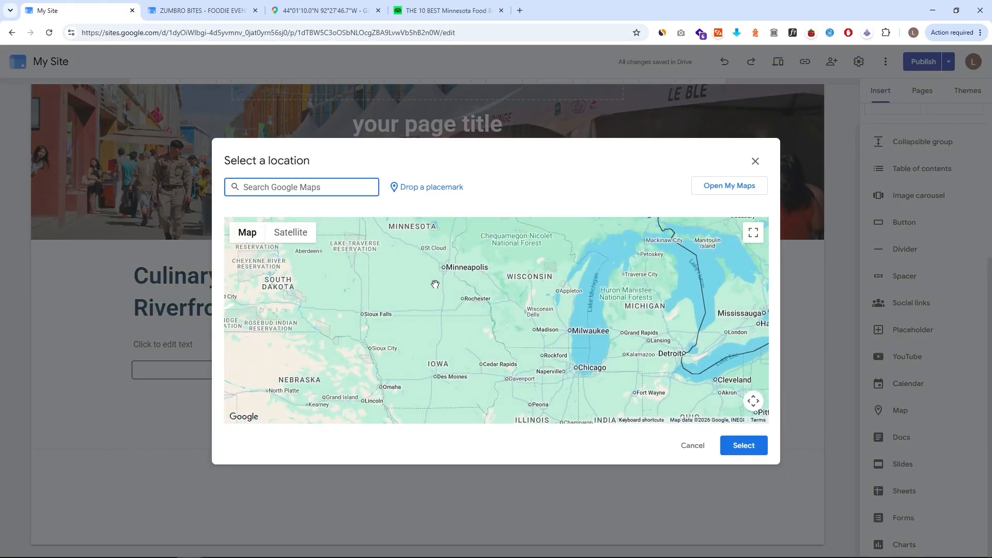
pyautogui.scroll(3, 478, 298)
pyautogui.scroll(3, 397, 282)
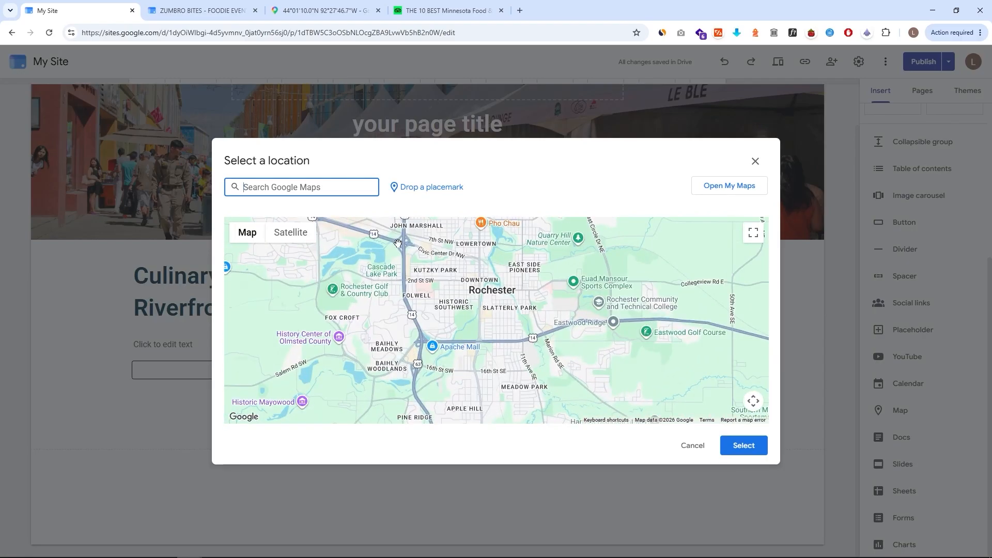
pyautogui.scroll(3, 397, 243)
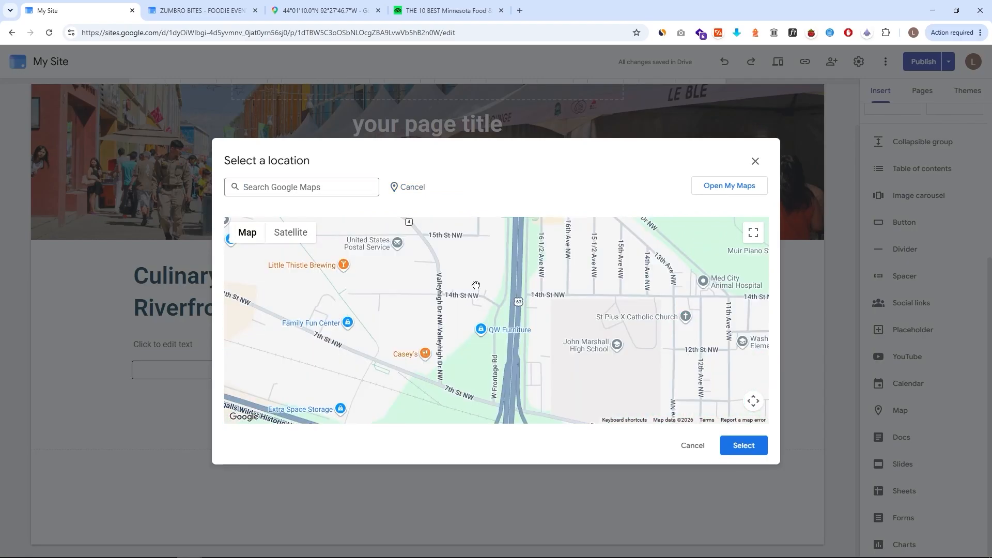
pyautogui.moveTo(475, 285); pyautogui.dragTo(477, 301)
pyautogui.click(462, 304)
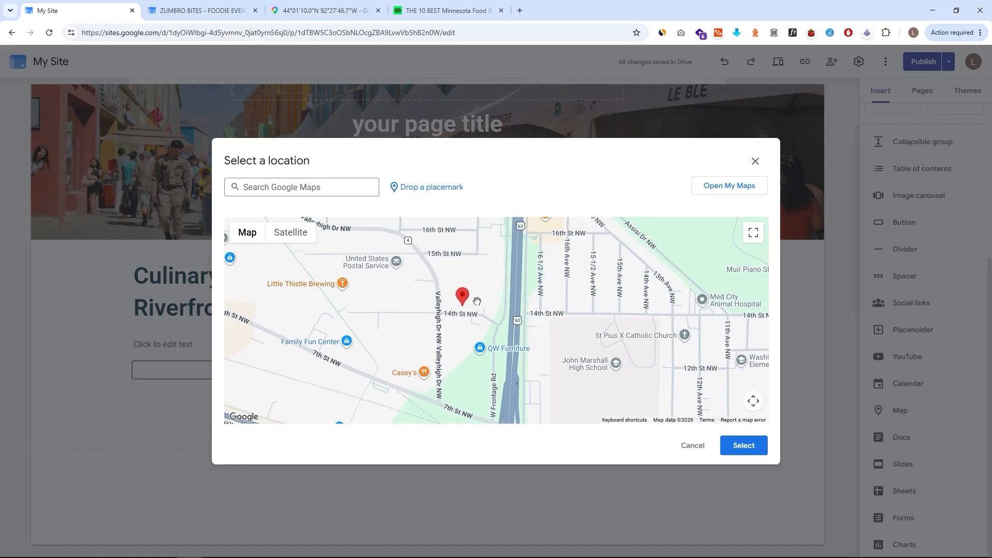
# - Set the map location to 2G9P+QRF Rochester, Minnesota, USA and insert the map below the food section
pyautogui.click(342, 187)
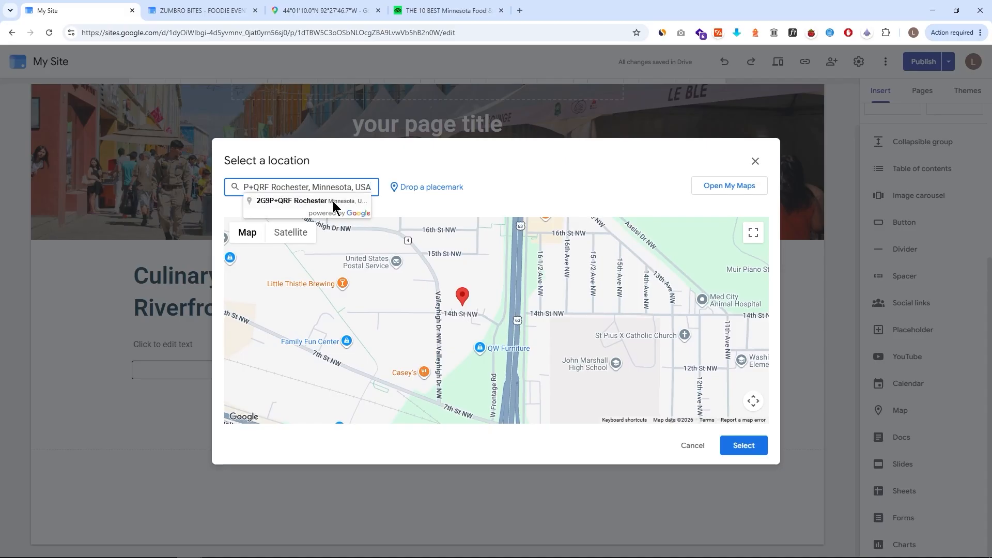
pyautogui.click(333, 203)
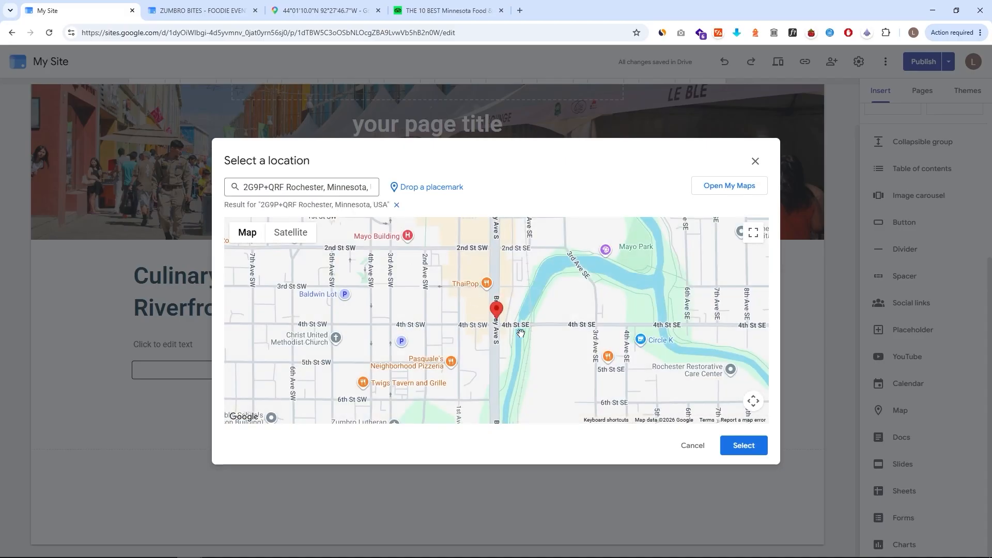
pyautogui.click(739, 444)
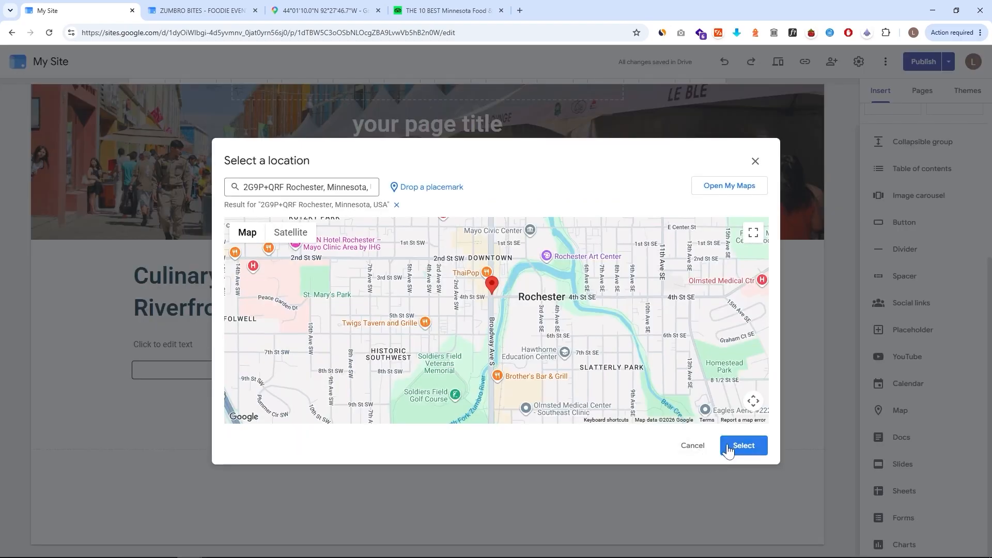
pyautogui.click(739, 445)
pyautogui.moveTo(421, 331); pyautogui.dragTo(771, 340)
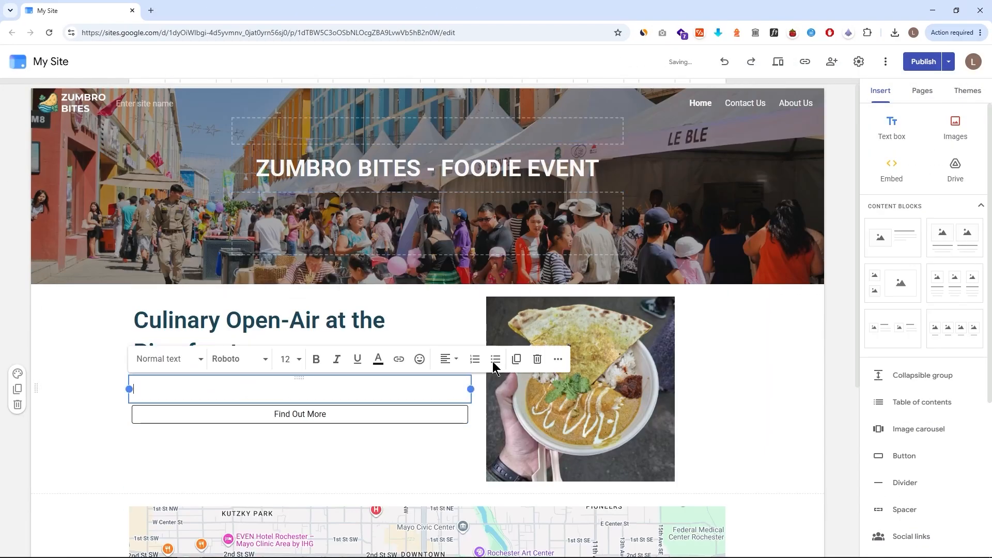
# - Fill the body text with the turmeric flatbread and rice bowl description and the Stand Details on opening hours, price and venue
pyautogui.write('Golden turmeric-dusted flatbread rests atop a bed of long-grain rice, anchoring a bowl defined by its deep, emulsified sauce. Tender poultry, glazed in a complex aromatic reduction, is elevated by a gentle drizzle of cream and a sprig of herbaceous cilantro. A small, concentrated dollop of fermented chili paste offers a sharp counterpoint, grounding the palate. This composition balances structural simplicity with layered, slow-cooked intensity, creating a deliberate dialogue between textures that transforms a standard bowl into a thoughtful, nuanced exploration of heat, acidity, and earth-driven aromatics. Stand Details Opening Hours: Daily from 11:00 AM to 8:00 PM. Price: $14 per bowl. Venue: You can find our stand in the open-air festival space near the Peace Plaza and the scenic banks of the Zumbro River.')
pyautogui.scroll(-1, 579, 392)
# - Enlarge the curry bowl photo to the full width of its column and place a spacer above it
pyautogui.click(645, 408)
pyautogui.moveTo(674, 432); pyautogui.dragTo(770, 518)
pyautogui.scroll(-3, 912, 416)
pyautogui.click(904, 354)
pyautogui.moveTo(610, 224); pyautogui.dragTo(552, 213)
pyautogui.scroll(1, 789, 155)
# - Set the background color of My Theme to pale green
pyautogui.click(967, 91)
pyautogui.click(966, 138)
pyautogui.click(909, 150)
pyautogui.click(898, 219)
pyautogui.click(964, 308)
pyautogui.click(862, 471)
pyautogui.click(790, 382)
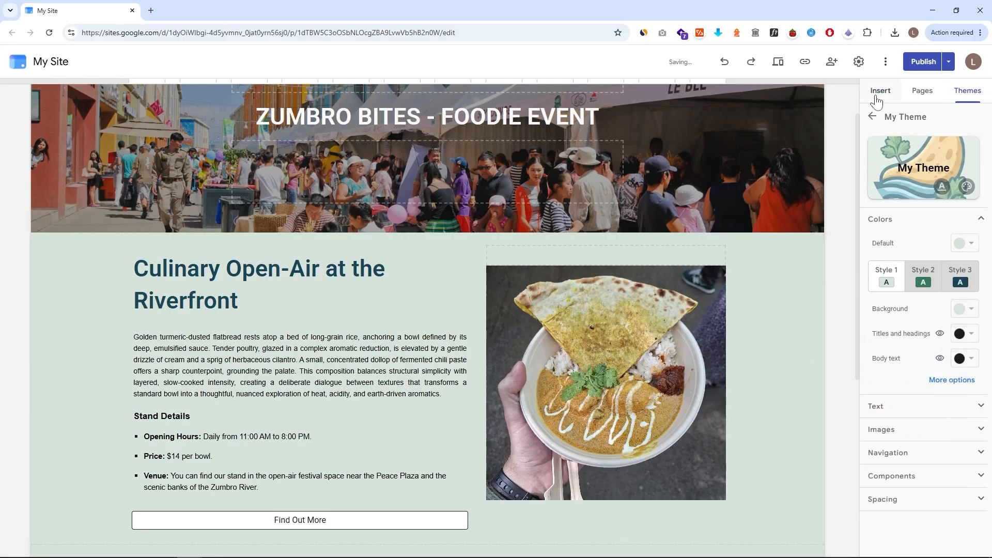
# - Change the filled button color in the theme's component settings
pyautogui.click(878, 92)
pyautogui.scroll(1, 672, 181)
pyautogui.scroll(-3, 744, 358)
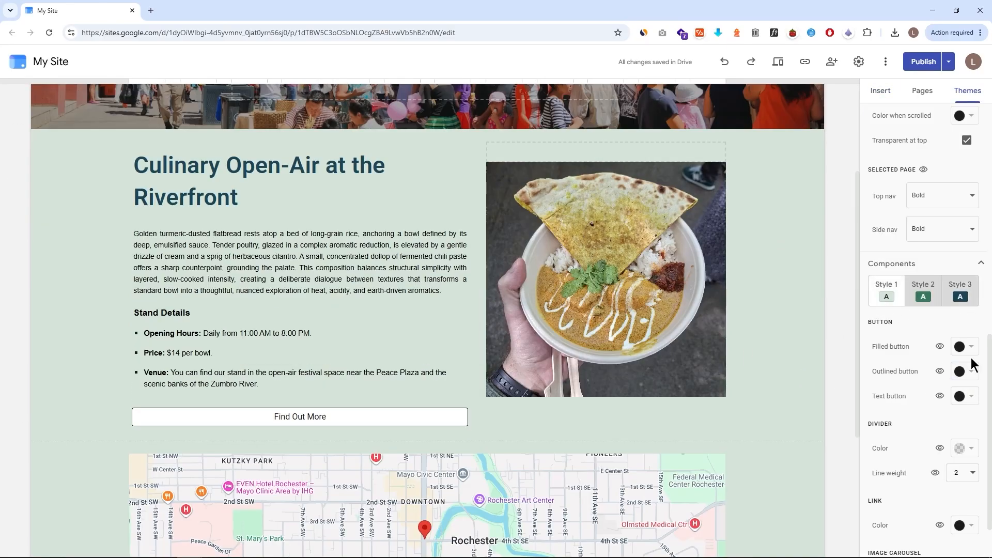
pyautogui.click(956, 347)
pyautogui.click(876, 313)
pyautogui.scroll(3, 863, 332)
pyautogui.scroll(3, 620, 320)
pyautogui.scroll(-5, 478, 315)
pyautogui.scroll(5, 475, 311)
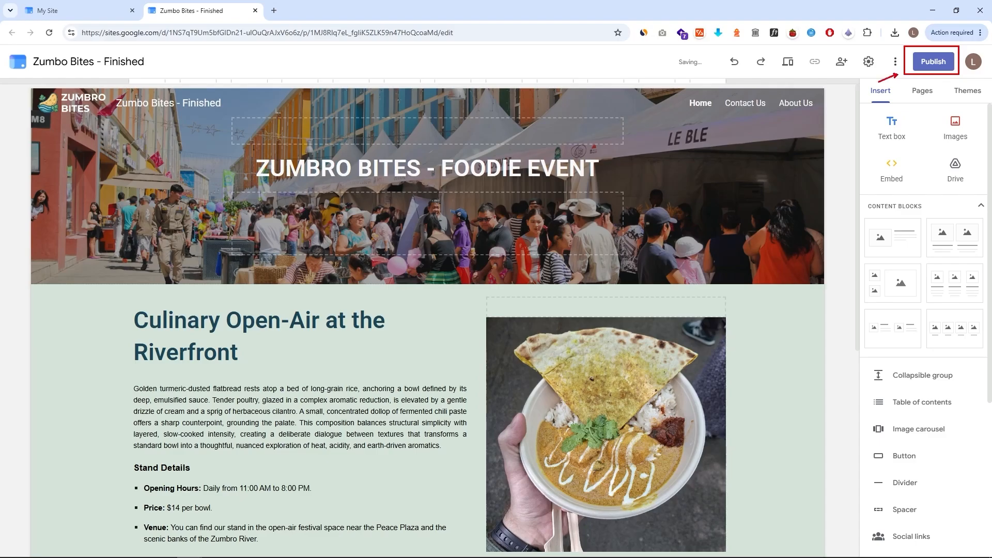
# - Start publishing the Zumbo Bites - Finished site and set its web address to zumbo-bites
pyautogui.click(933, 62)
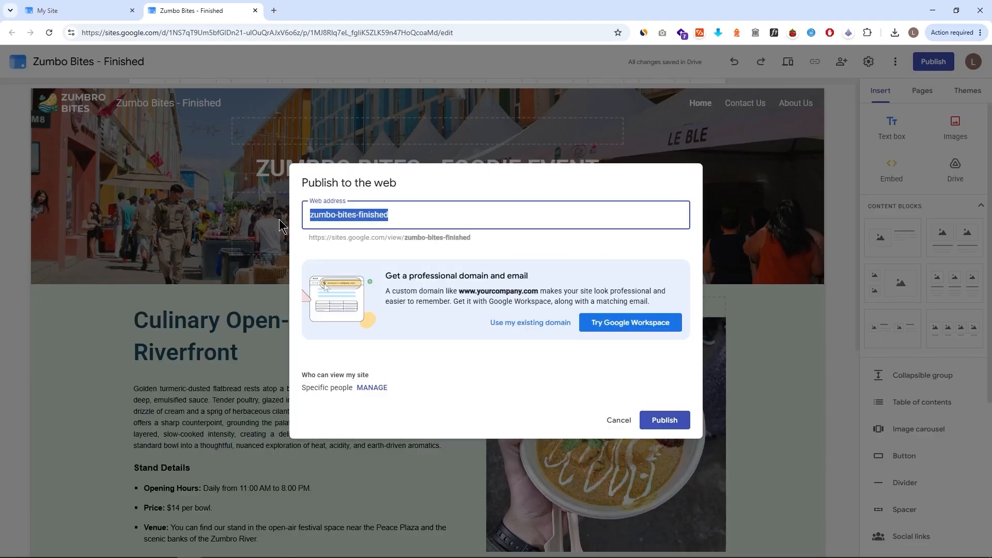
pyautogui.write('mysite')
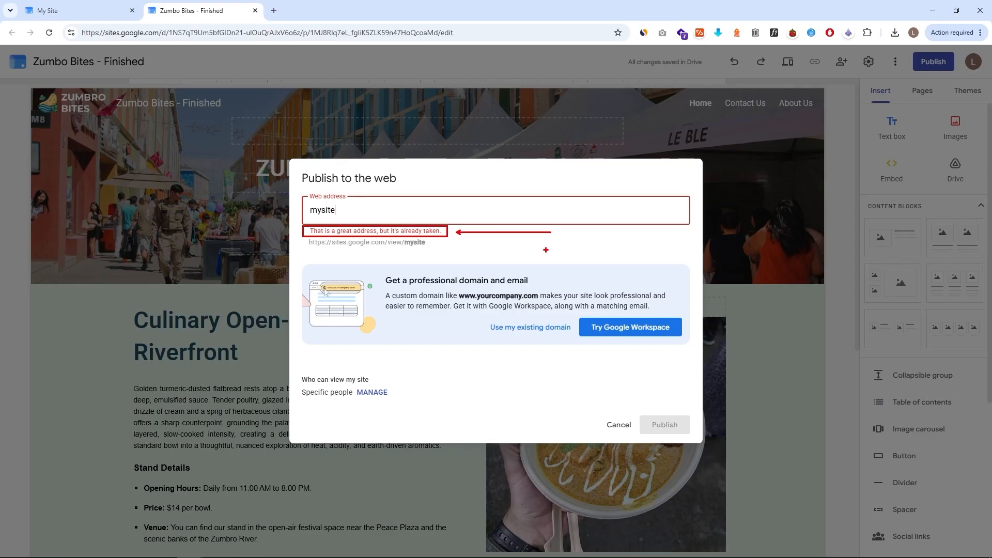
pyautogui.moveTo(337, 213); pyautogui.dragTo(294, 212)
pyautogui.write('zumbo-bites-finished')
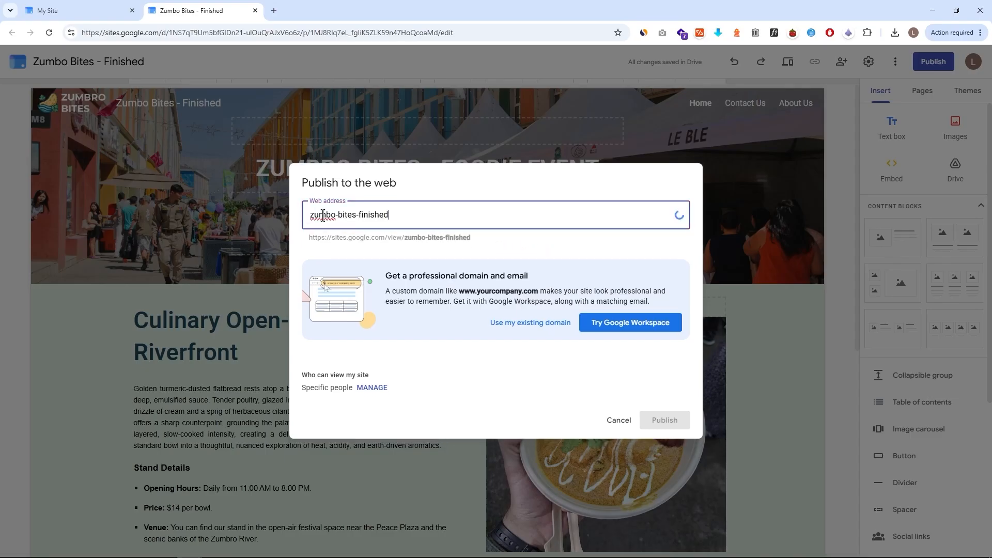
pyautogui.doubleClick(384, 219)
pyautogui.press('BackSpace')
pyautogui.press('BackSpace')
pyautogui.click(528, 366)
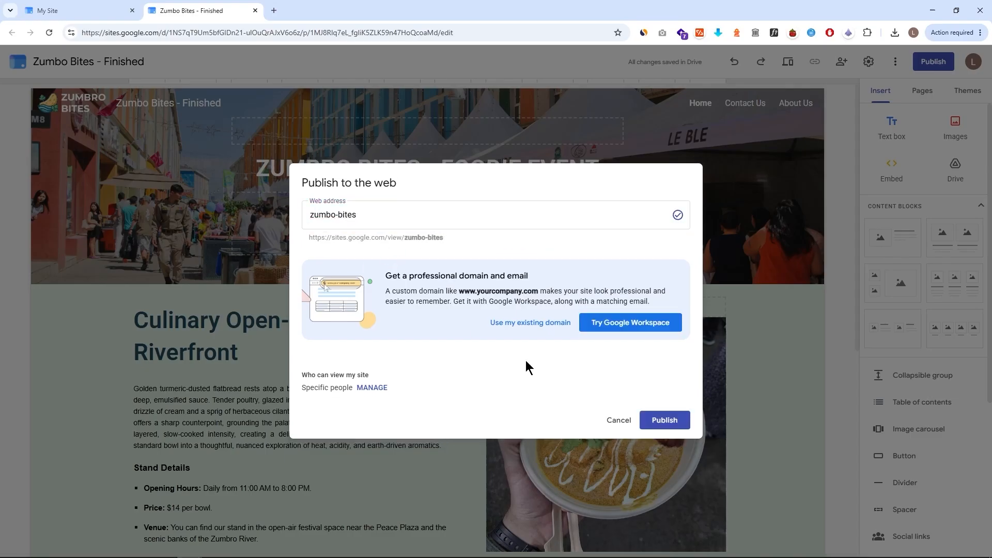
# - Open the site's viewer access settings and look at the suggestions for adding people
pyautogui.click(372, 388)
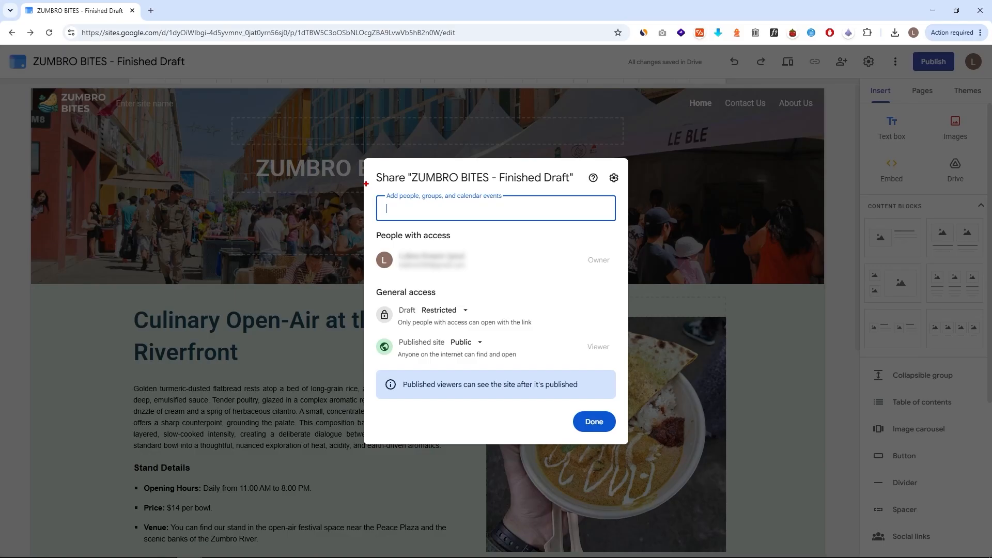
pyautogui.moveTo(365, 183)
pyautogui.mouseDown()
pyautogui.moveTo(405, 209)
pyautogui.moveTo(623, 228)
pyautogui.mouseUp()
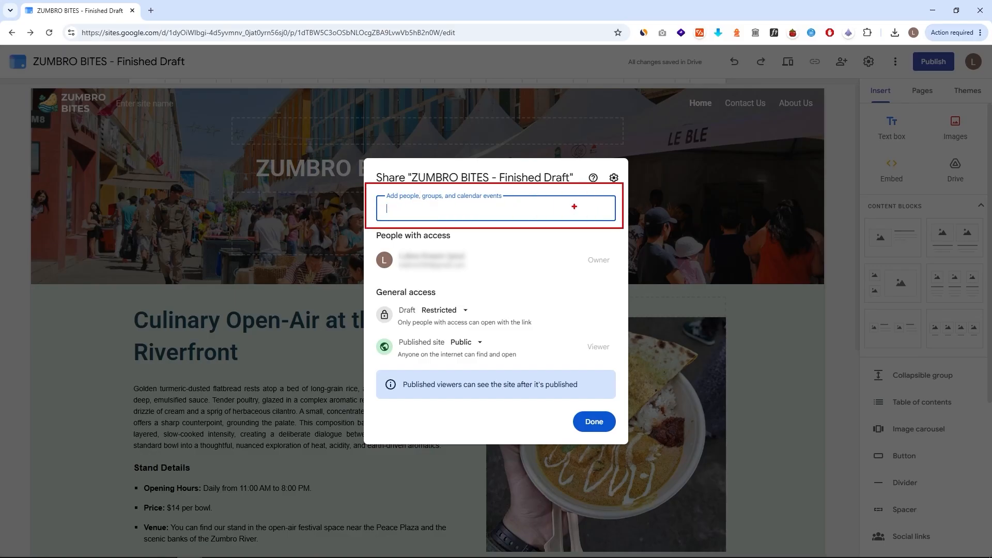
pyautogui.click(445, 214)
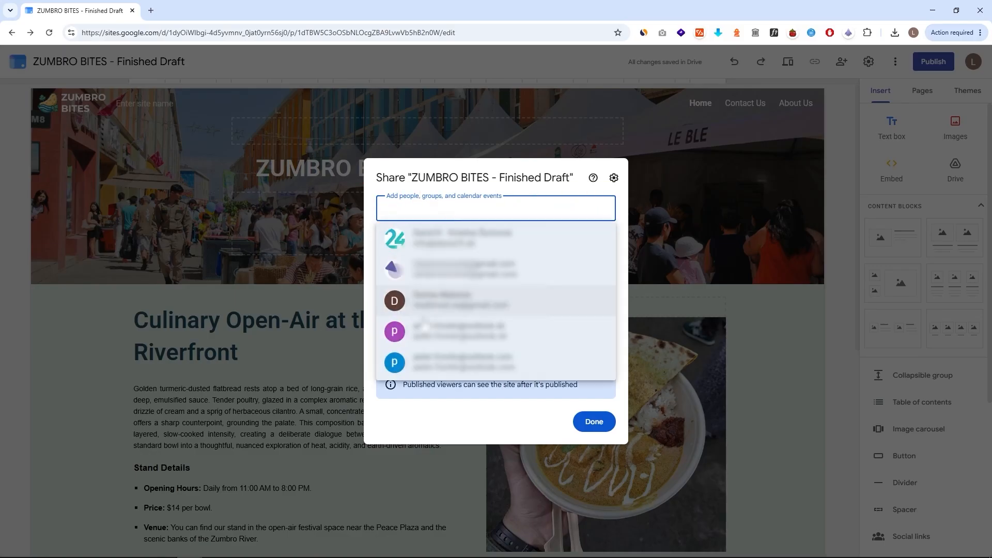
pyautogui.click(432, 182)
# - Set the draft's general access to Anyone with the link, and return it to Restricted
pyautogui.click(447, 312)
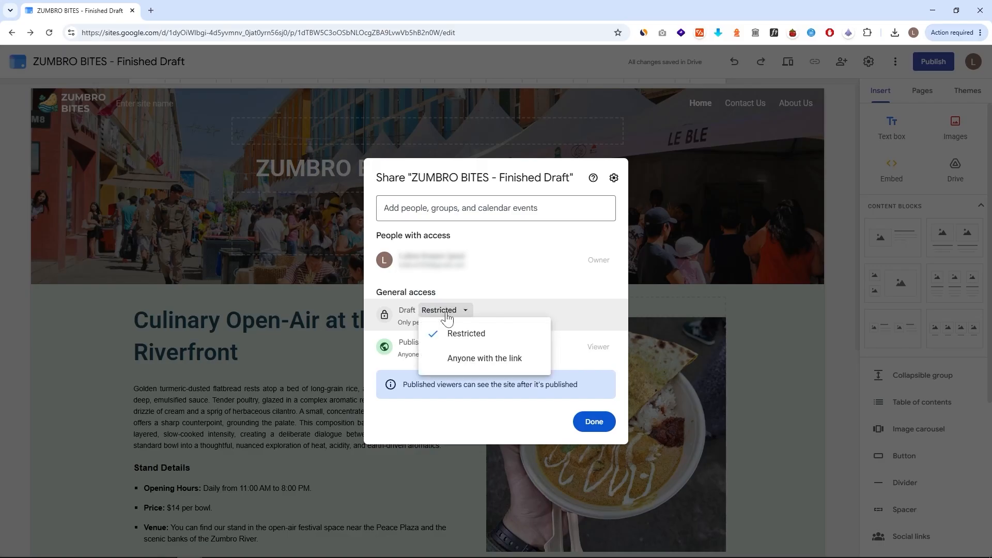
pyautogui.click(454, 356)
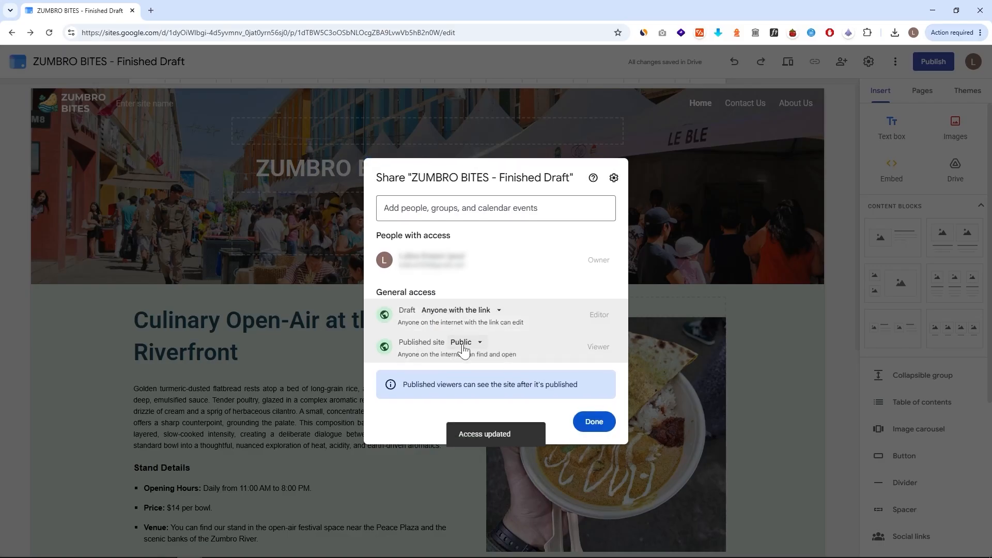
pyautogui.click(461, 343)
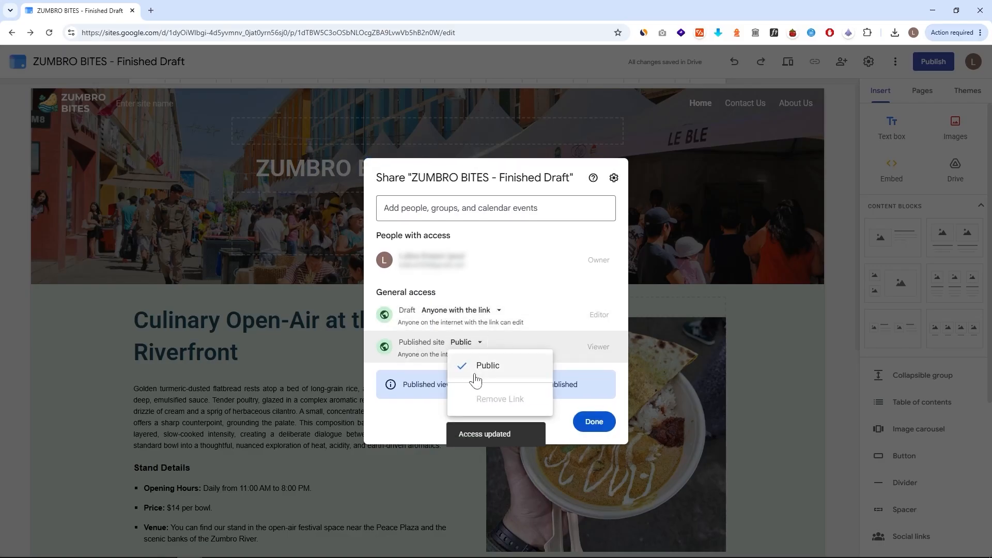
pyautogui.click(434, 370)
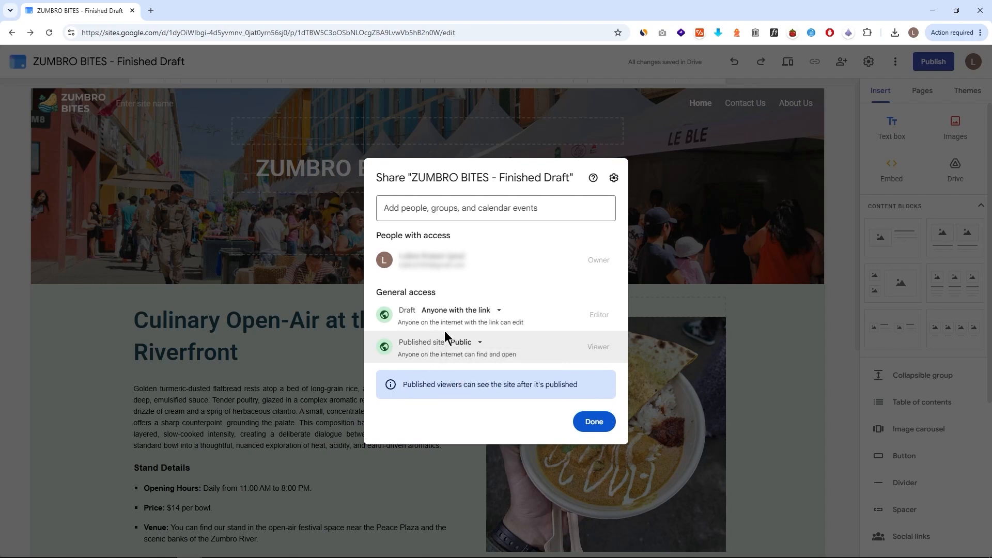
pyautogui.click(487, 316)
pyautogui.click(489, 367)
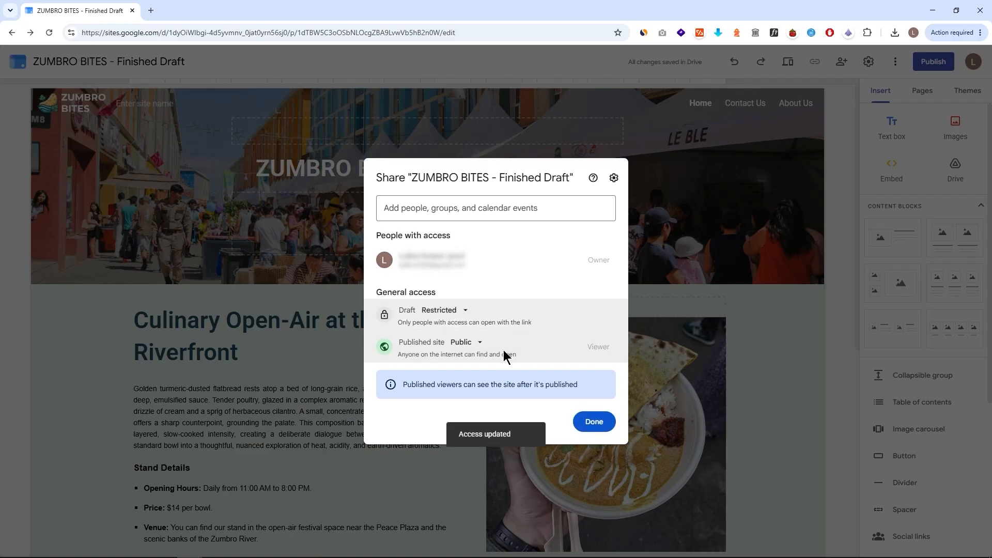
# - Remove public access to the published site and test its zumbro-bites-draft home address in a private browser window
pyautogui.click(468, 342)
pyautogui.click(486, 399)
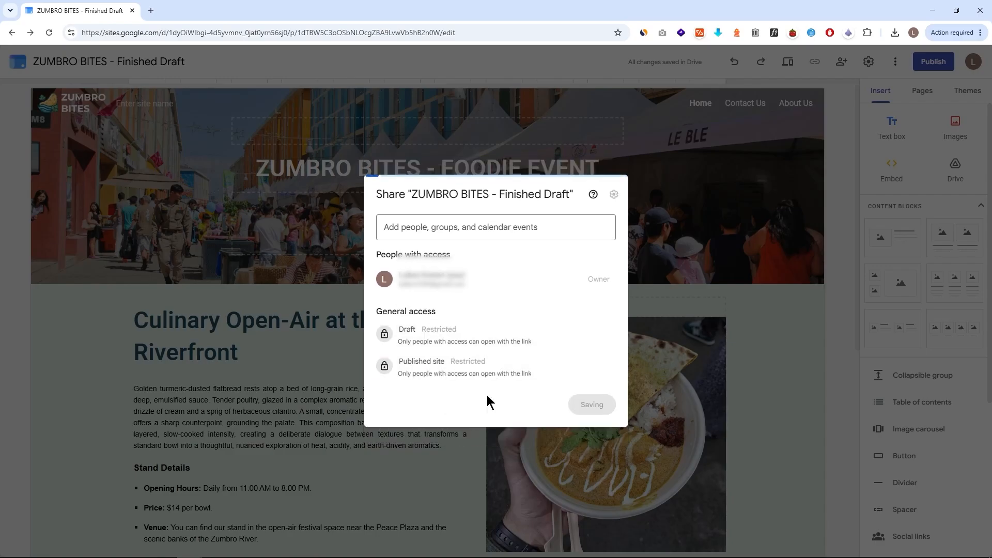
pyautogui.hotkey('ctrl', 'shift', 'n')
pyautogui.write('https://sites.google.com/view/zumbro-bites-draft/home')
pyautogui.press('Return')
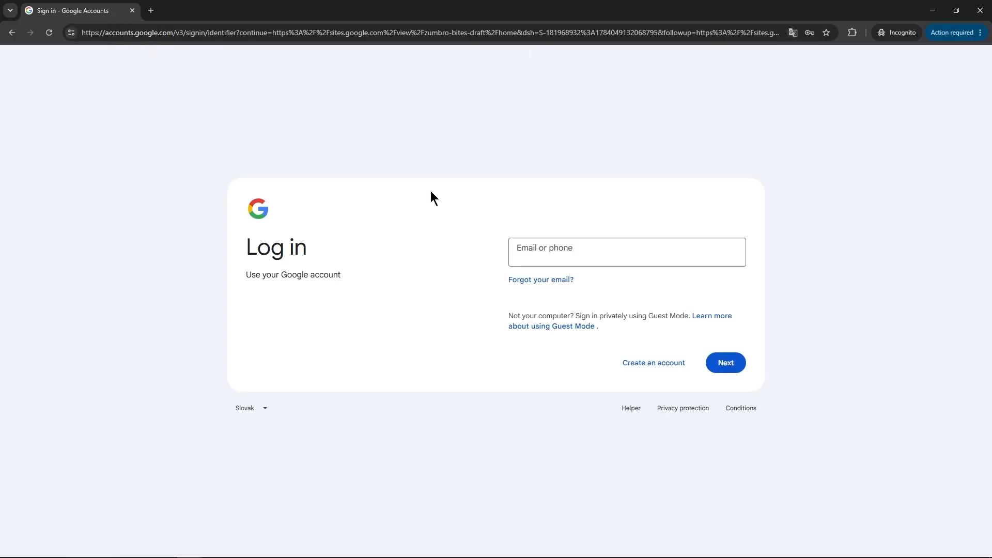
# - Set the published site's general access to Public and close the sharing settings
pyautogui.click(468, 361)
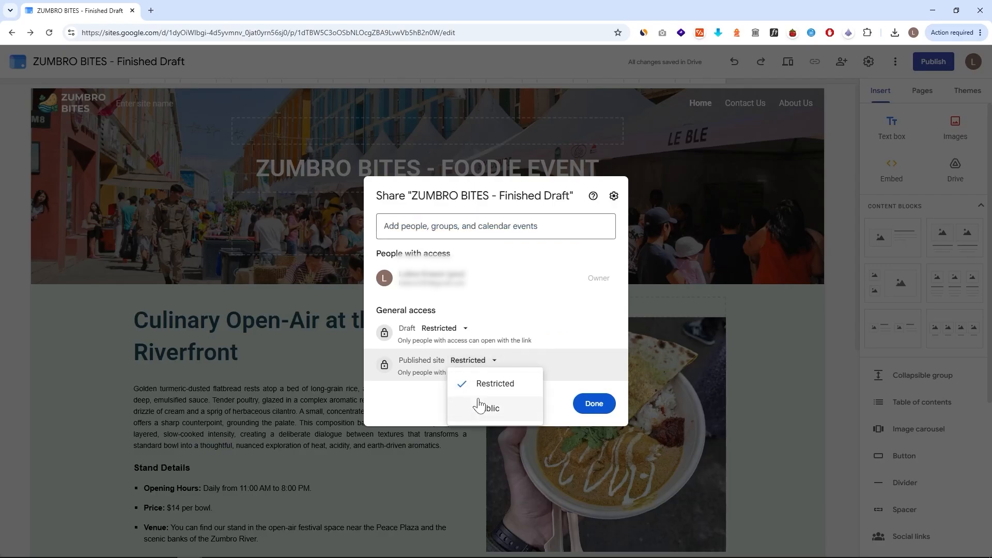
pyautogui.click(481, 406)
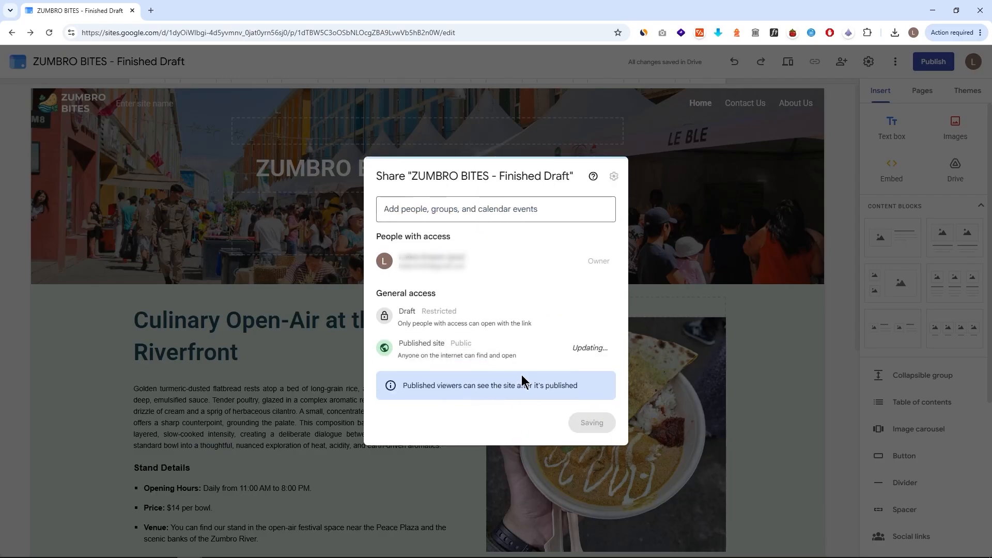
pyautogui.click(595, 422)
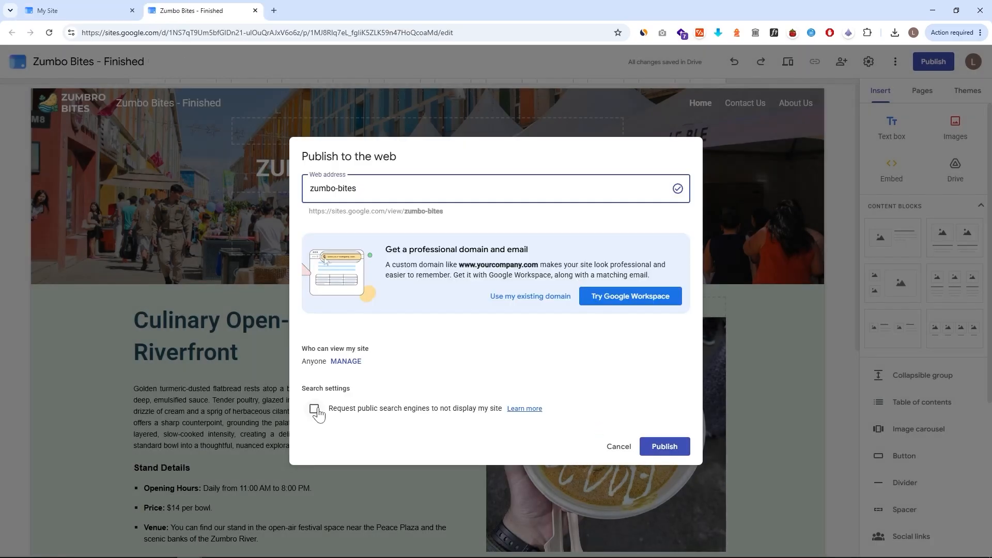
# - Request public search engines to not display the site, and publish it
pyautogui.click(314, 409)
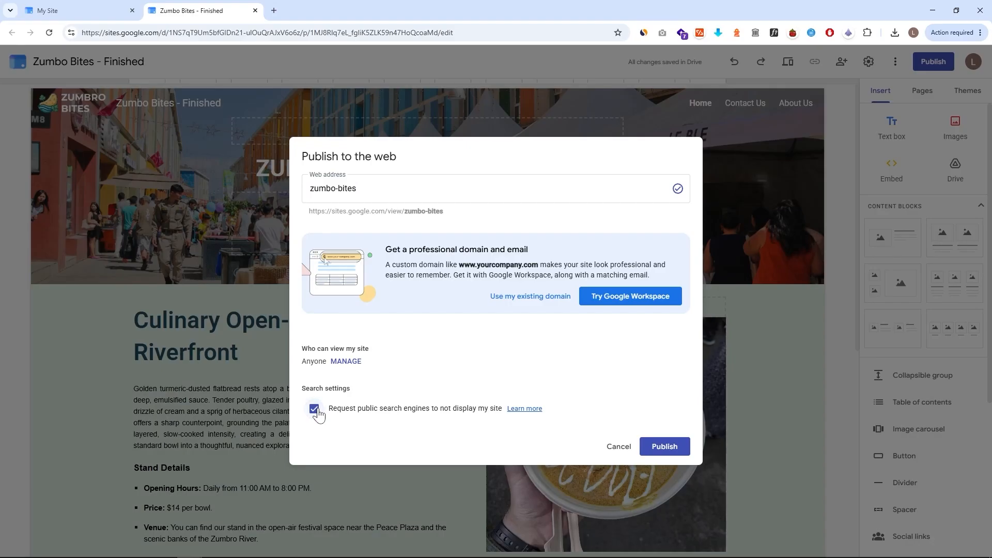
pyautogui.click(672, 454)
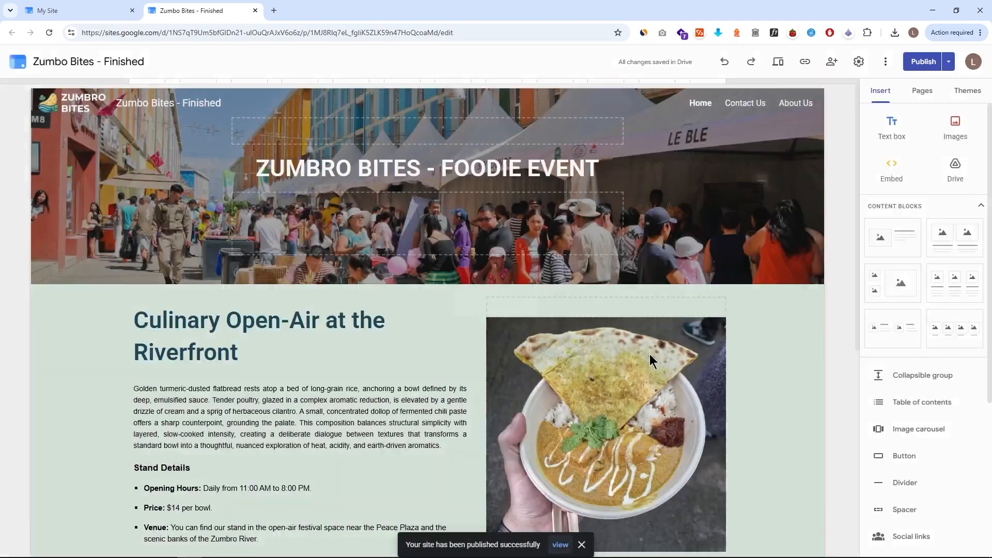
# - Open the Google Sites wedding website from the search results and look through its page
pyautogui.moveTo(97, 121); pyautogui.dragTo(469, 199)
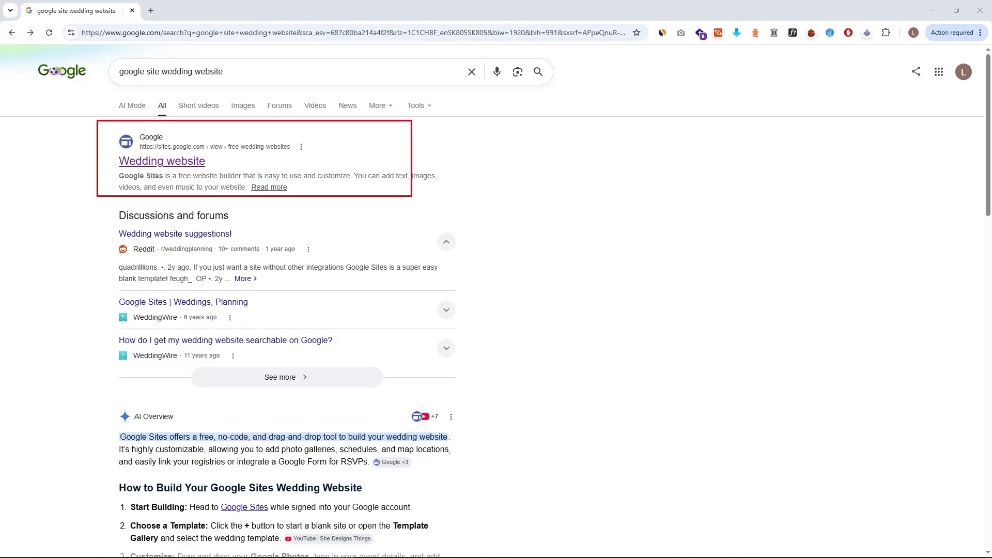
pyautogui.click(166, 160)
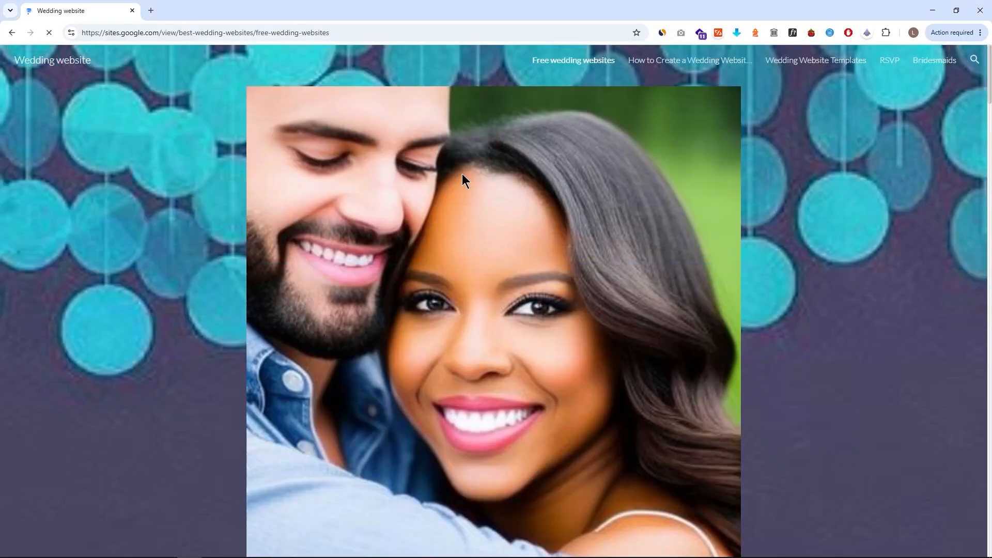
pyautogui.scroll(-15, 728, 174)
pyautogui.scroll(-20, 730, 171)
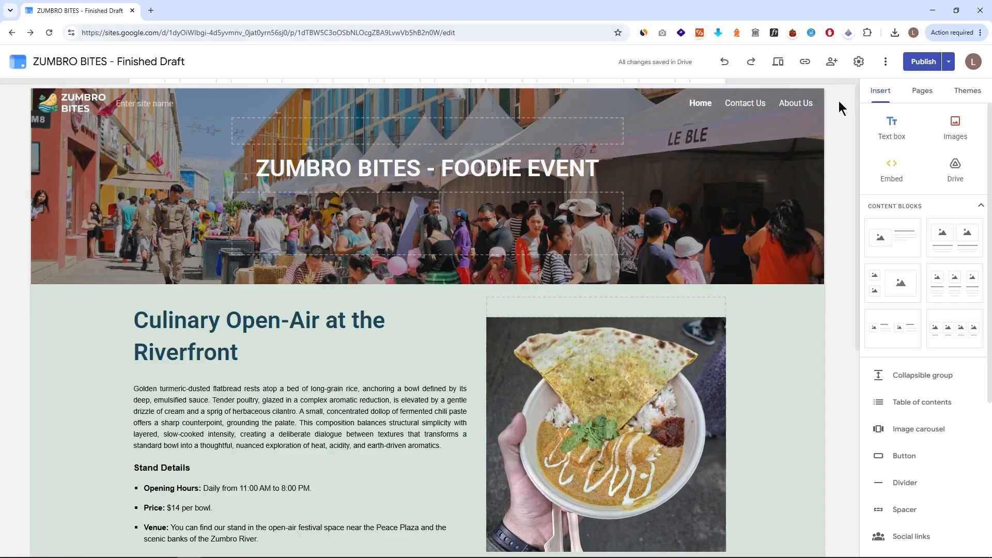
# - Copy the published site link of the ZUMBRO BITES - Finished Draft site
pyautogui.moveTo(791, 48); pyautogui.dragTo(819, 75)
pyautogui.click(805, 61)
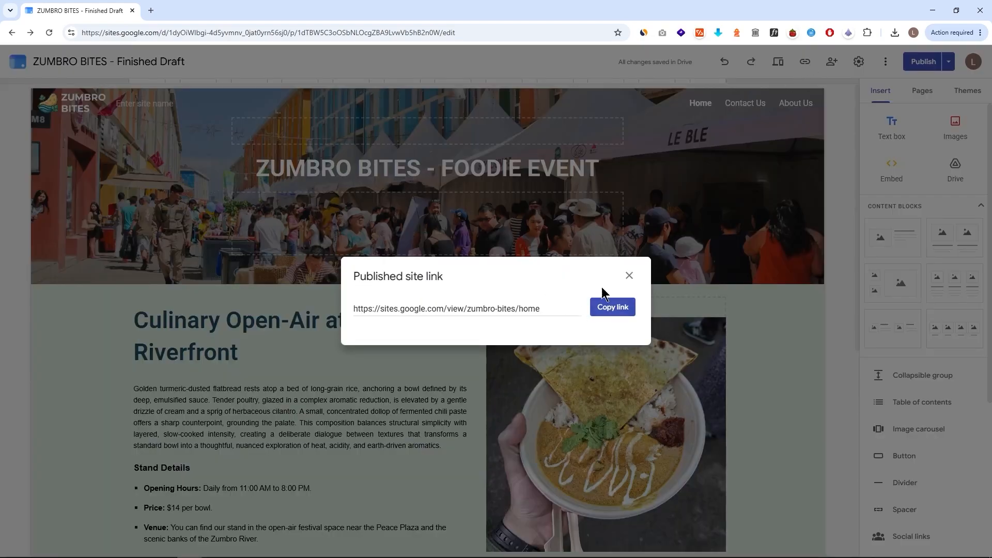
pyautogui.click(614, 308)
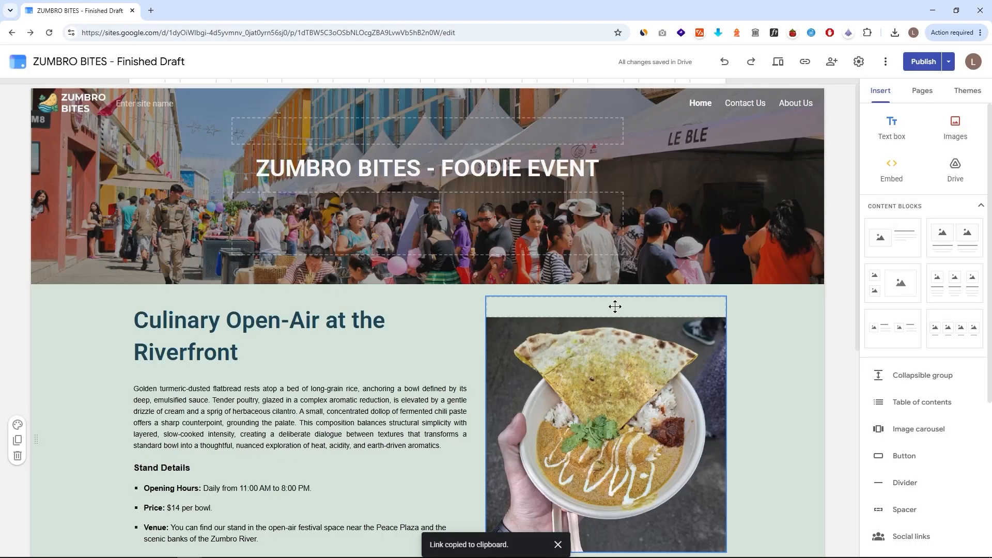
# - Open the copied site link in a private browser window and look through the published home page
pyautogui.hotkey('ctrl', 'shift', 'n')
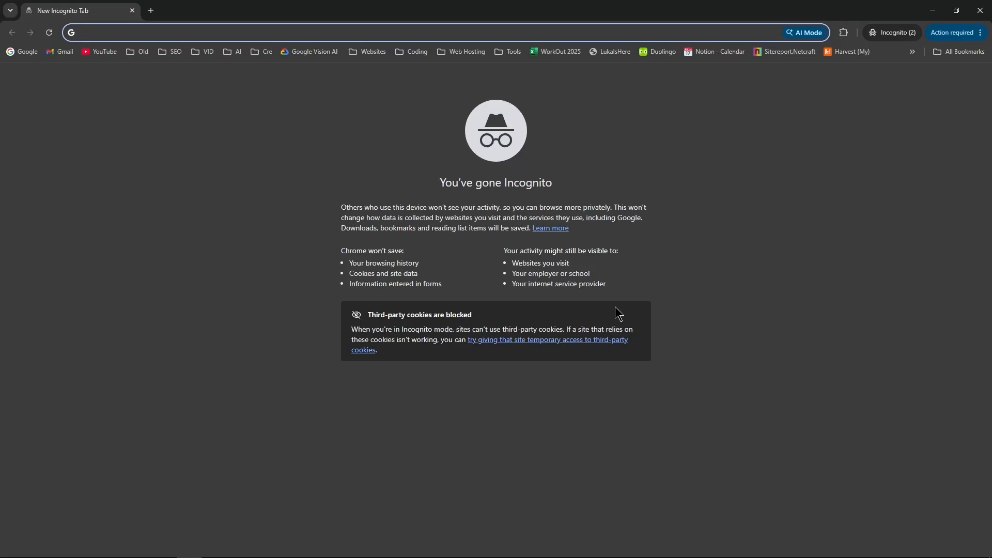
pyautogui.hotkey('ctrl', 'v')
pyautogui.press('Return')
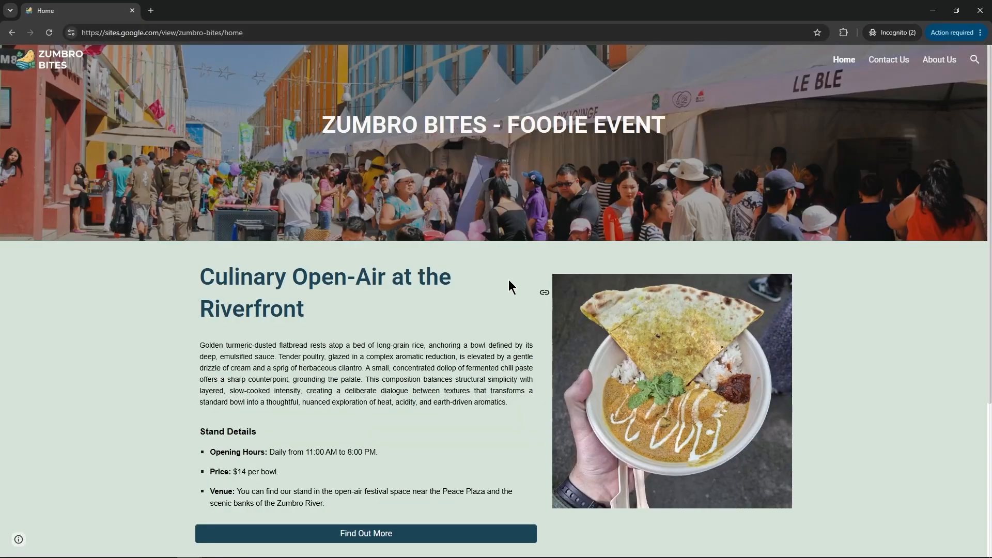
pyautogui.scroll(-3, 517, 269)
pyautogui.scroll(-2, 535, 289)
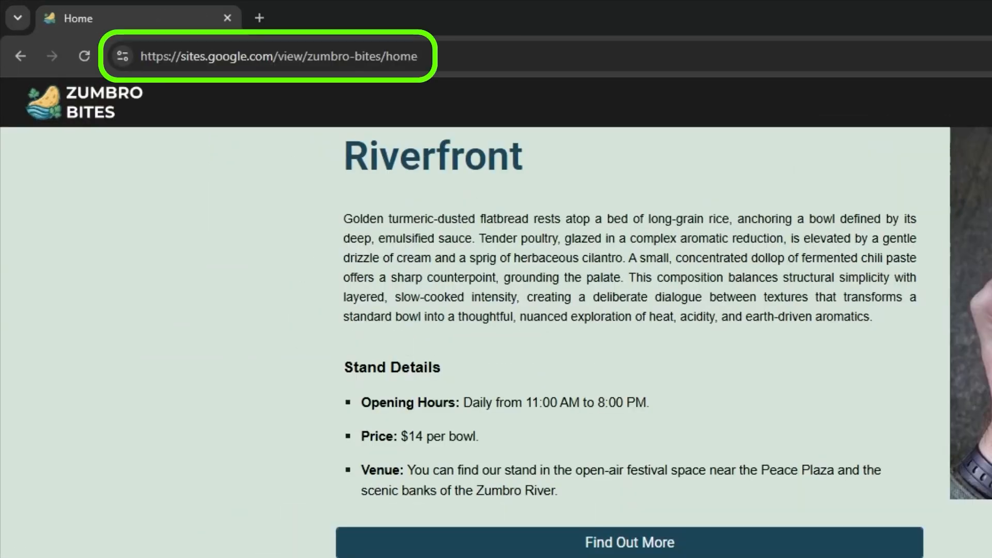
pyautogui.scroll(5, 496, 315)
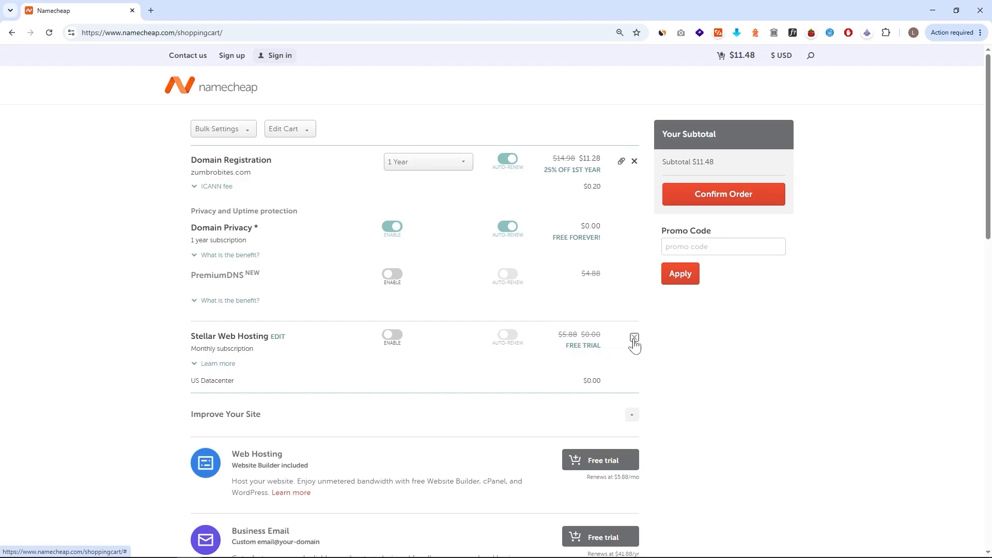
# - Remove Stellar Web Hosting from the Namecheap cart and try other registration periods for zumbrobites.com, ending on 1 Year
pyautogui.click(634, 339)
pyautogui.click(449, 198)
pyautogui.scroll(-2, 443, 235)
pyautogui.click(438, 286)
pyautogui.click(447, 199)
pyautogui.click(447, 268)
pyautogui.click(450, 201)
pyautogui.click(448, 251)
pyautogui.click(450, 201)
pyautogui.click(448, 269)
pyautogui.click(452, 201)
pyautogui.scroll(2, 449, 235)
pyautogui.click(448, 217)
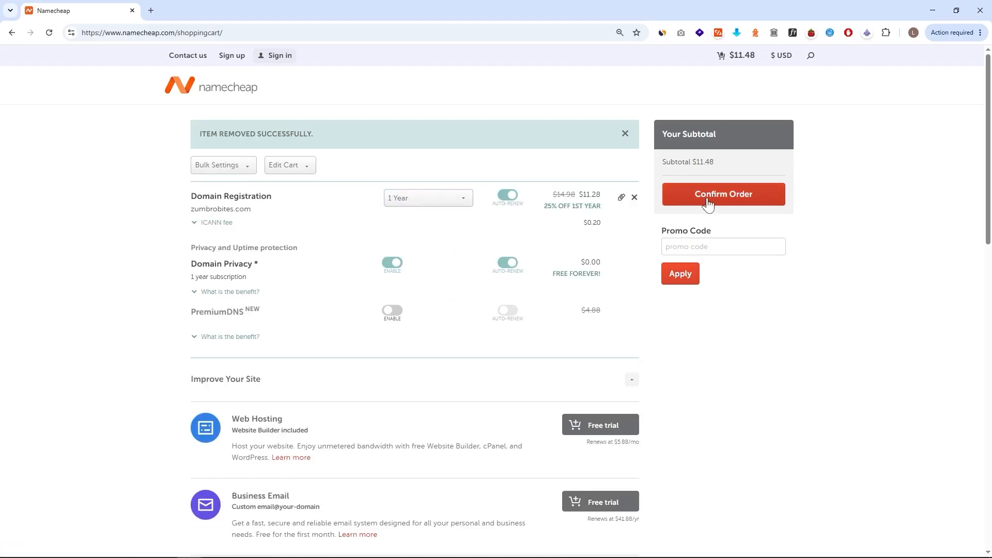
# - Confirm the order for the zumbrobites.com domain and pay for it
pyautogui.click(707, 205)
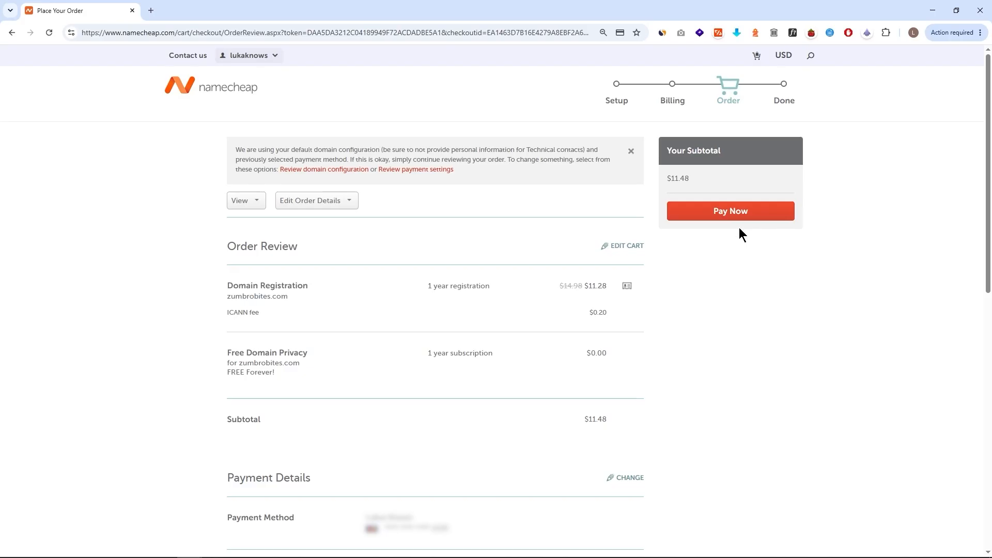
pyautogui.click(729, 212)
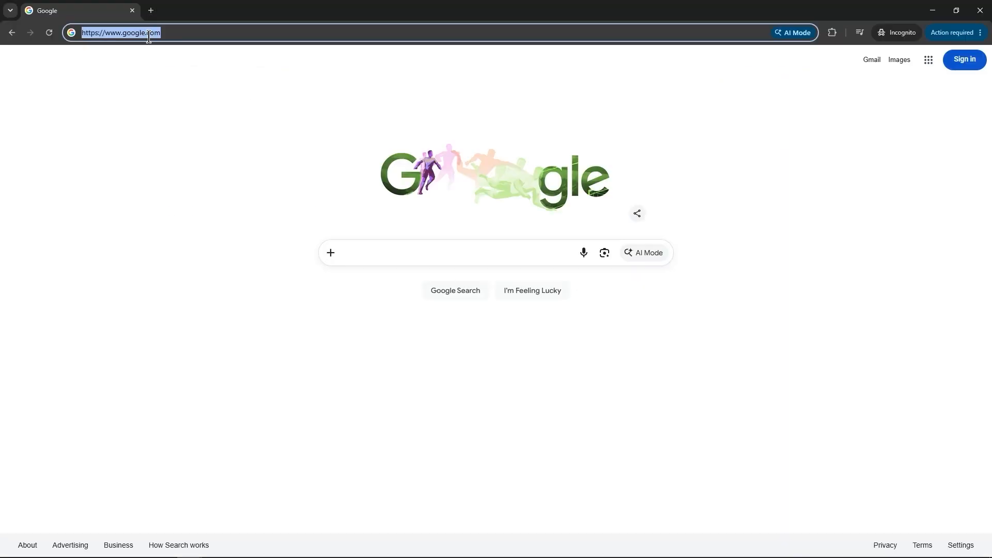
# - Go to the Namecheap domain registration site through the address lukaknows.com/namecheap
pyautogui.write('lukakno')
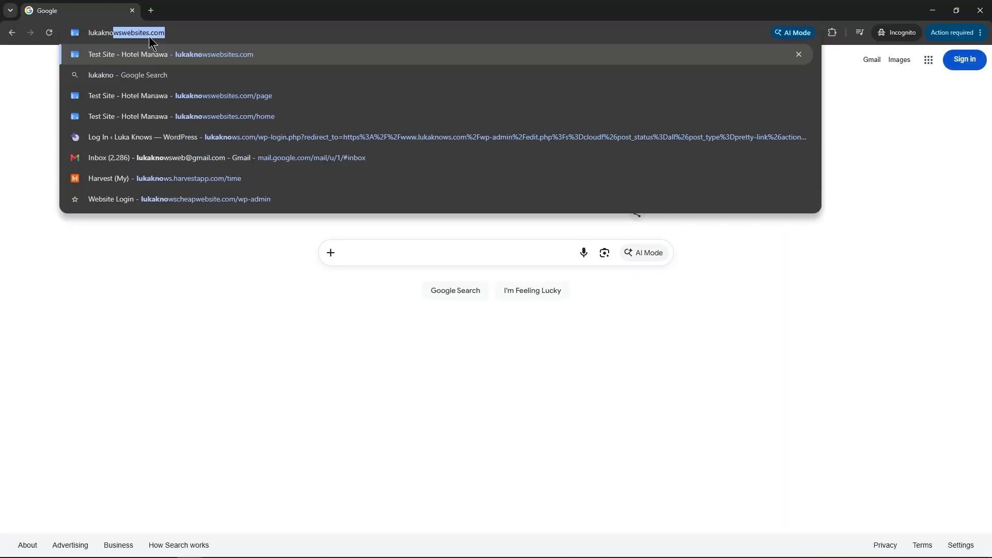
pyautogui.write('ws.com/namechea')
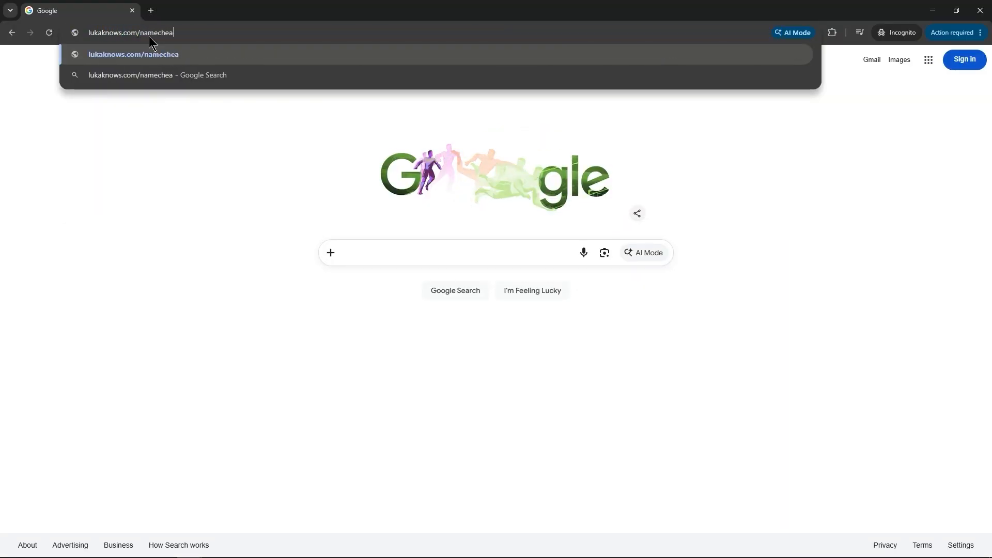
pyautogui.write('p')
pyautogui.press('Return')
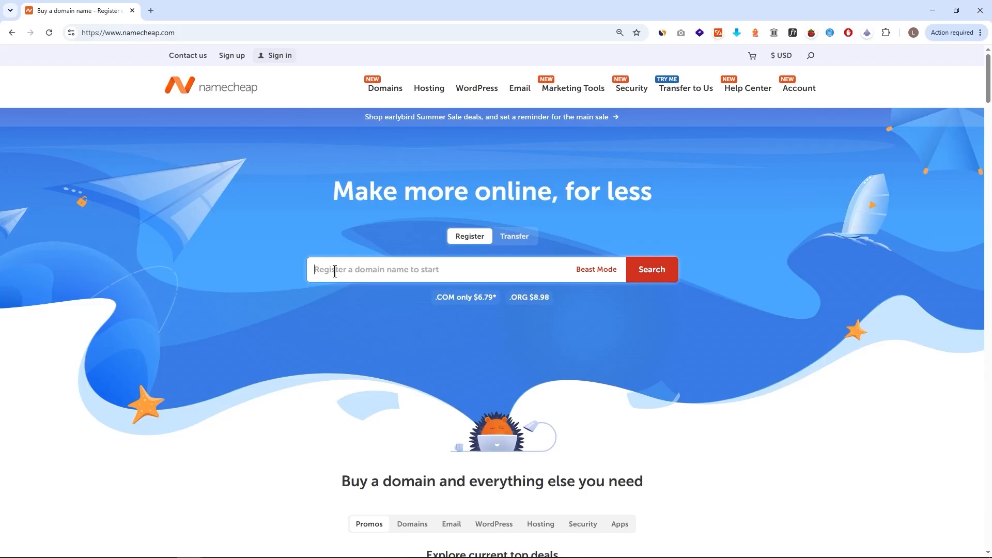
# - Search Namecheap for the domain apple.com and check its availability
pyautogui.write('apple.com')
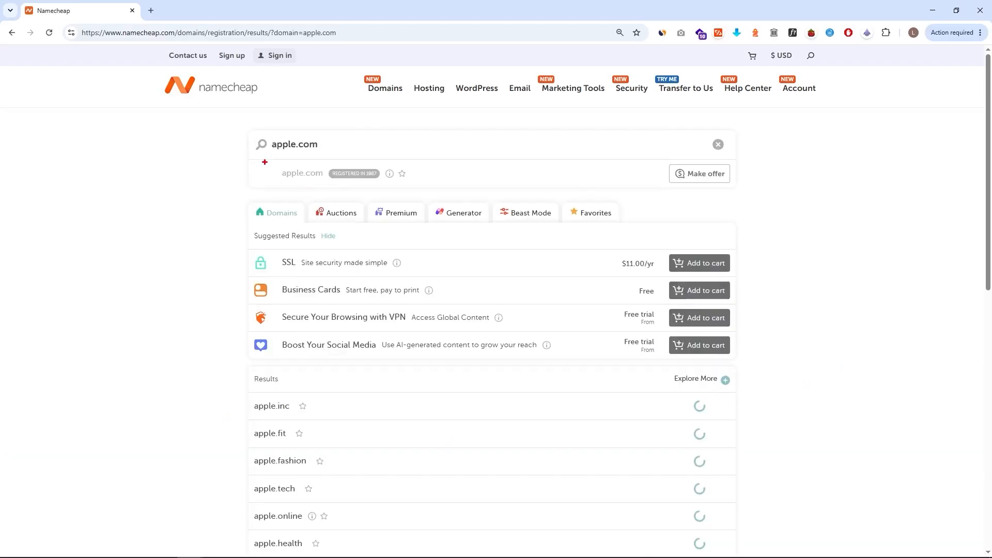
pyautogui.moveTo(265, 162); pyautogui.dragTo(420, 187)
pyautogui.moveTo(428, 183); pyautogui.dragTo(457, 161)
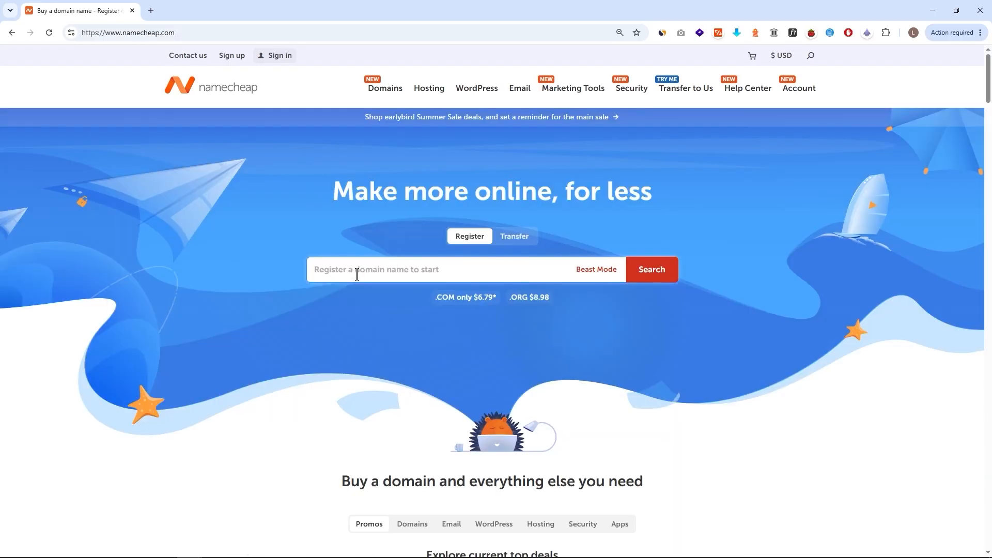
# - Search for the domain zumbrobites, add zumbrobites.com to the cart and proceed to the shopping cart
pyautogui.write('zumbrobites')
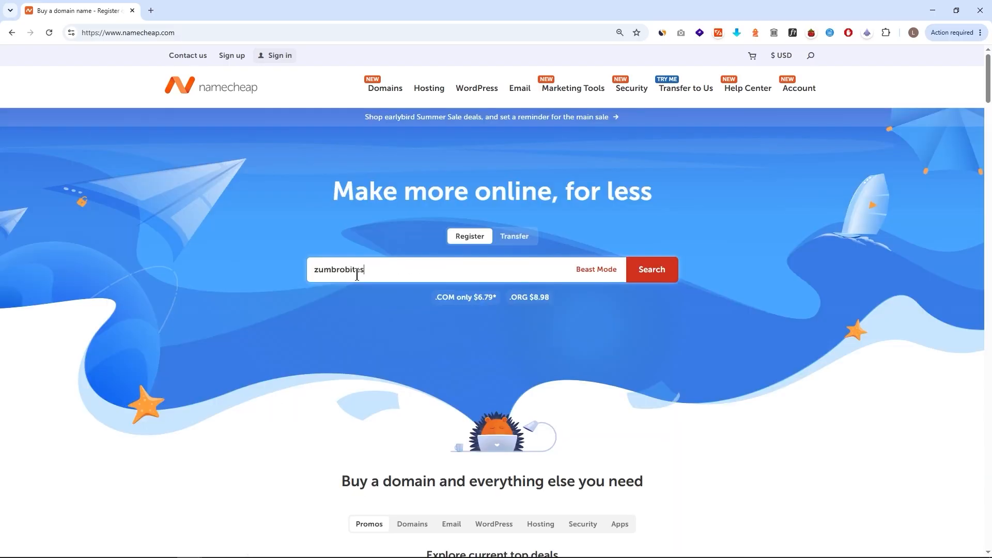
pyautogui.click(654, 271)
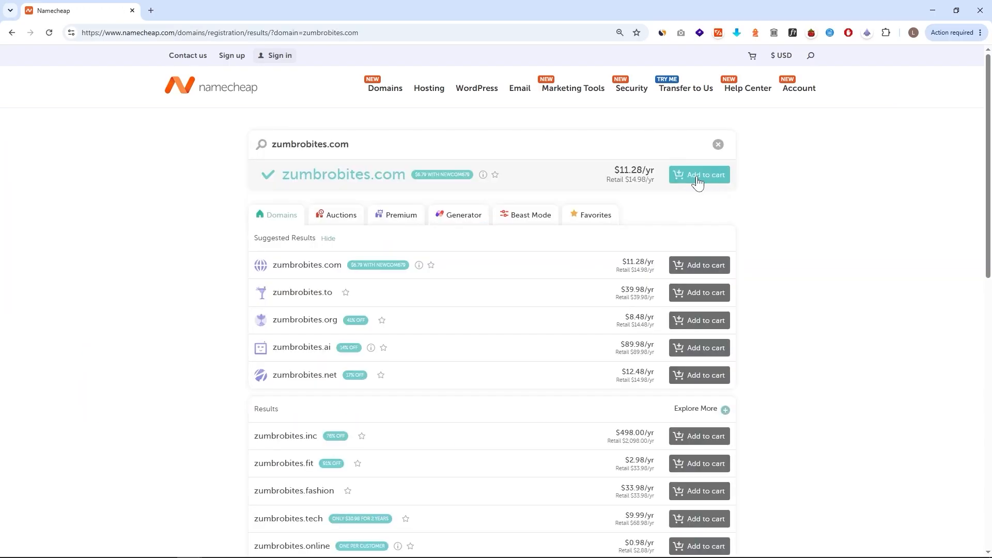
pyautogui.click(693, 179)
pyautogui.click(775, 541)
# - Read the benefit explanation for Domain Privacy in the cart and collapse it again
pyautogui.moveTo(176, 200)
pyautogui.mouseDown()
pyautogui.moveTo(424, 252)
pyautogui.moveTo(617, 264)
pyautogui.mouseUp()
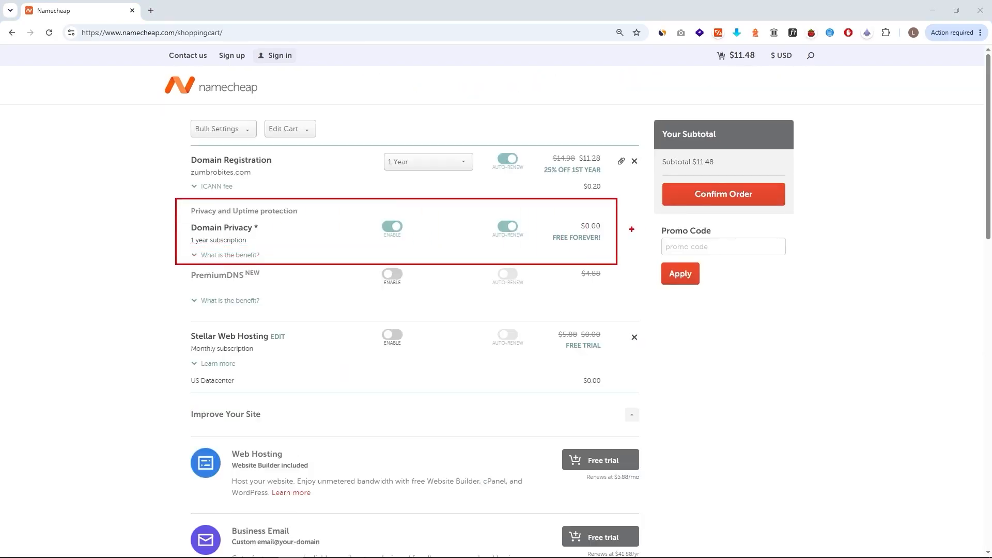
pyautogui.press('Escape')
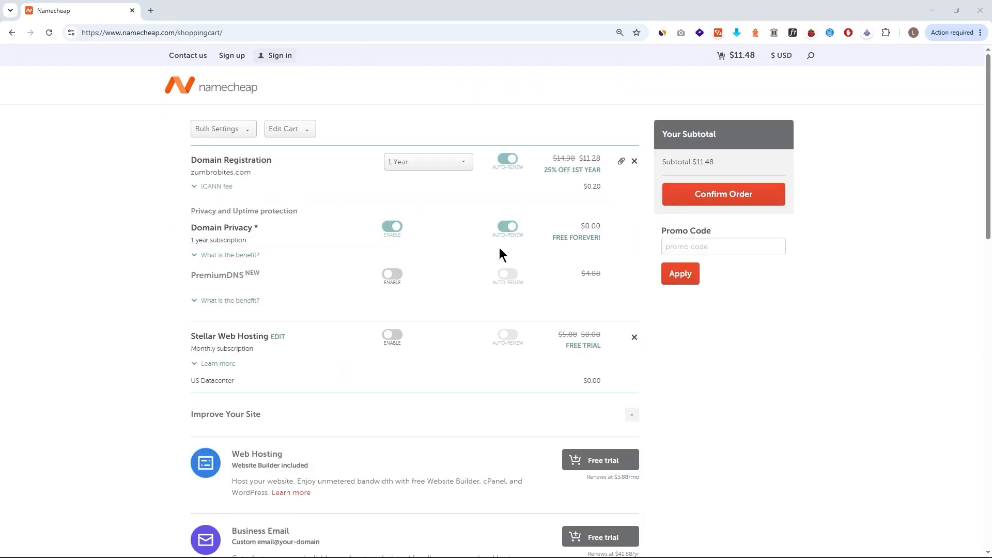
pyautogui.click(239, 257)
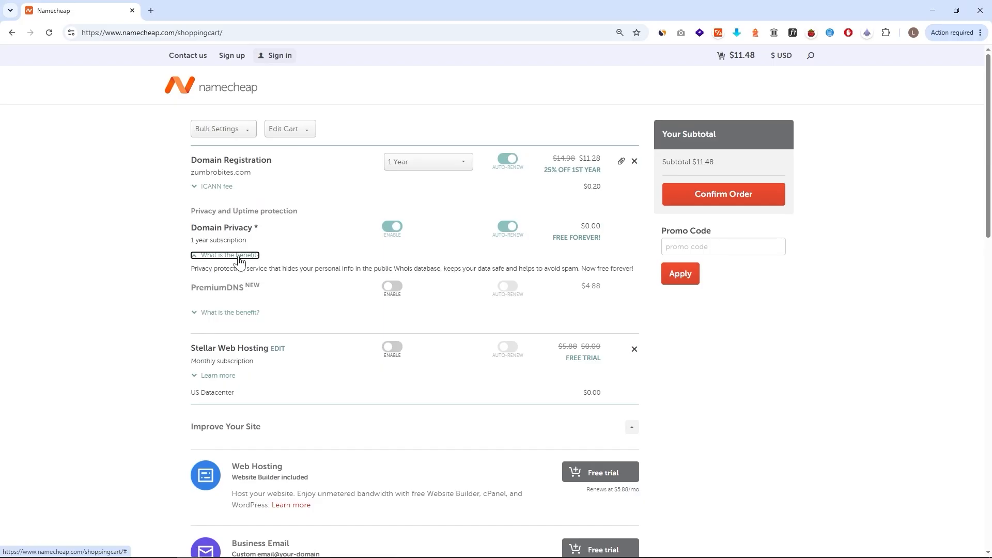
pyautogui.click(238, 256)
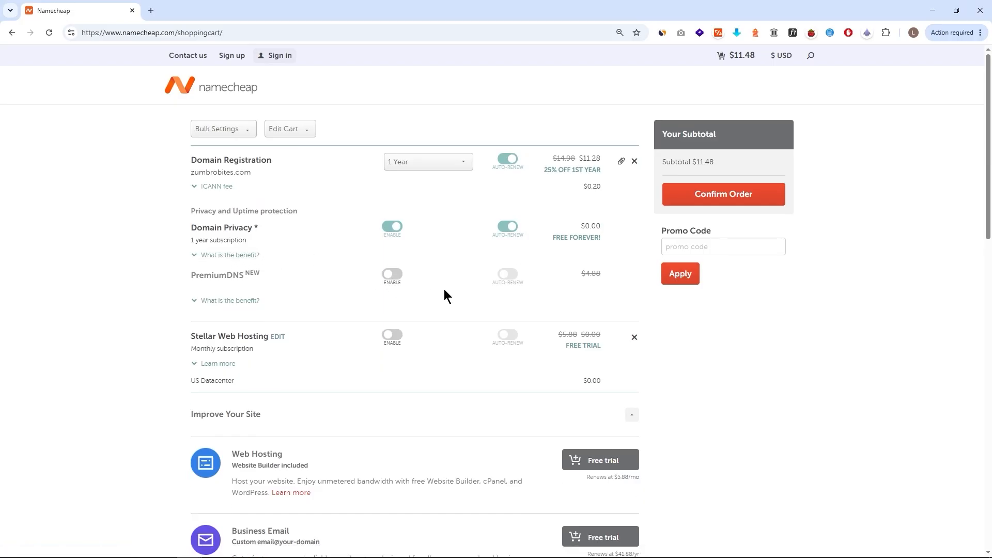
# - Remove the Stellar Web Hosting free trial from the cart
pyautogui.moveTo(547, 323); pyautogui.dragTo(612, 356)
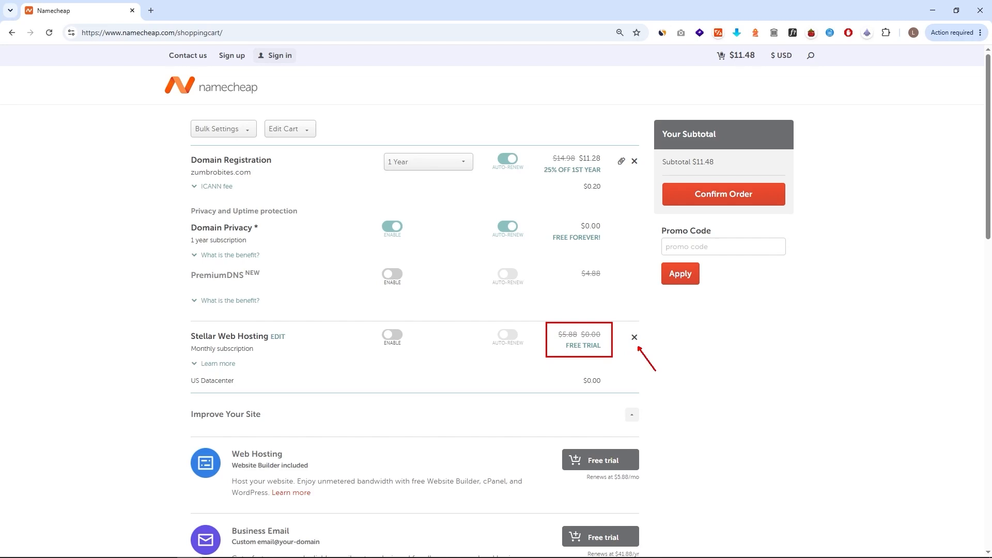
pyautogui.press('Escape')
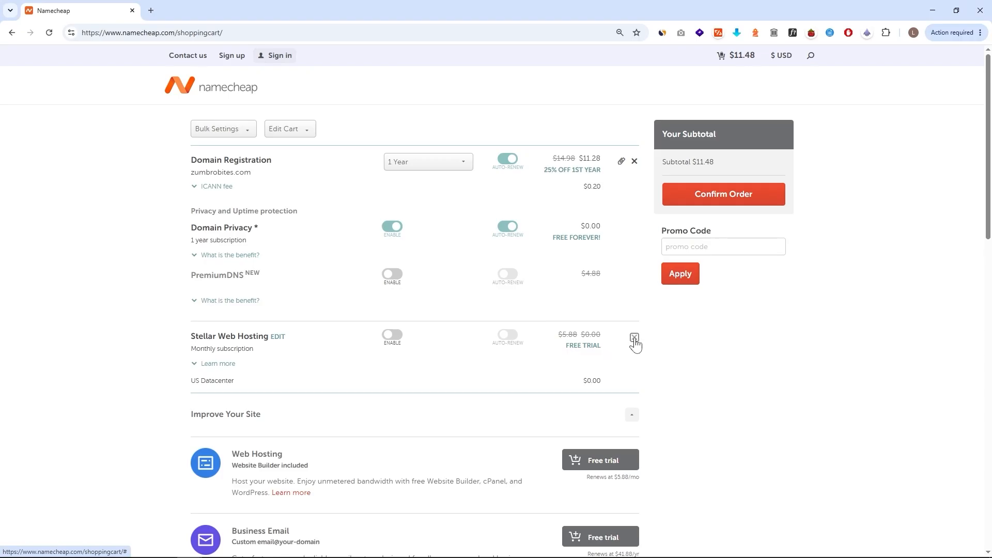
pyautogui.click(634, 338)
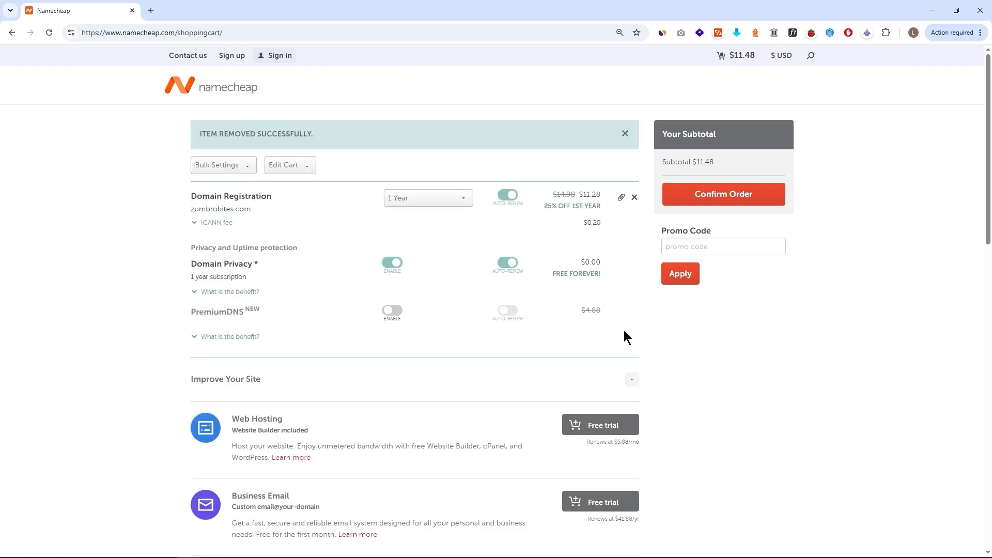
# - Try longer registration periods for zumbrobites.com, including 10, 8 and 9 Years, and return to 1 Year
pyautogui.click(464, 206)
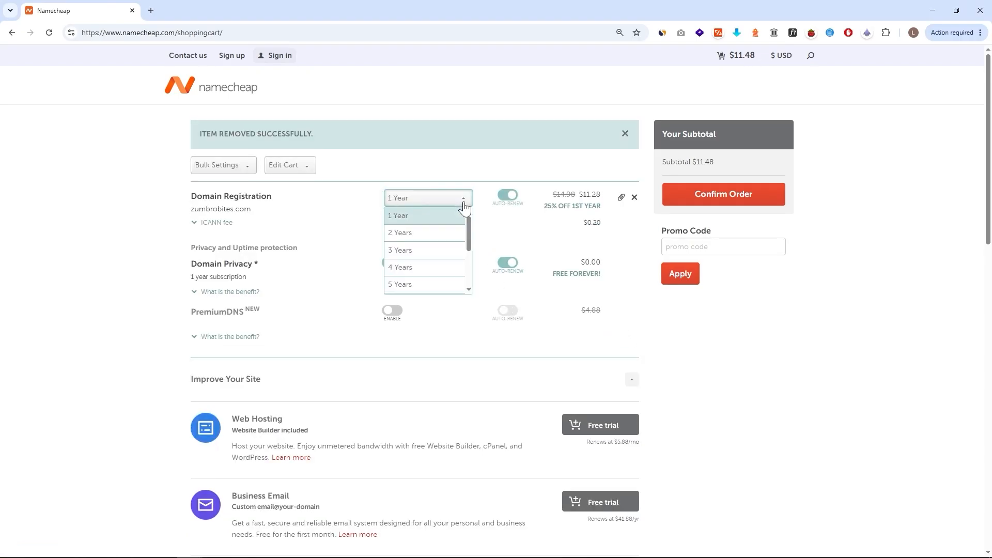
pyautogui.scroll(-3, 444, 243)
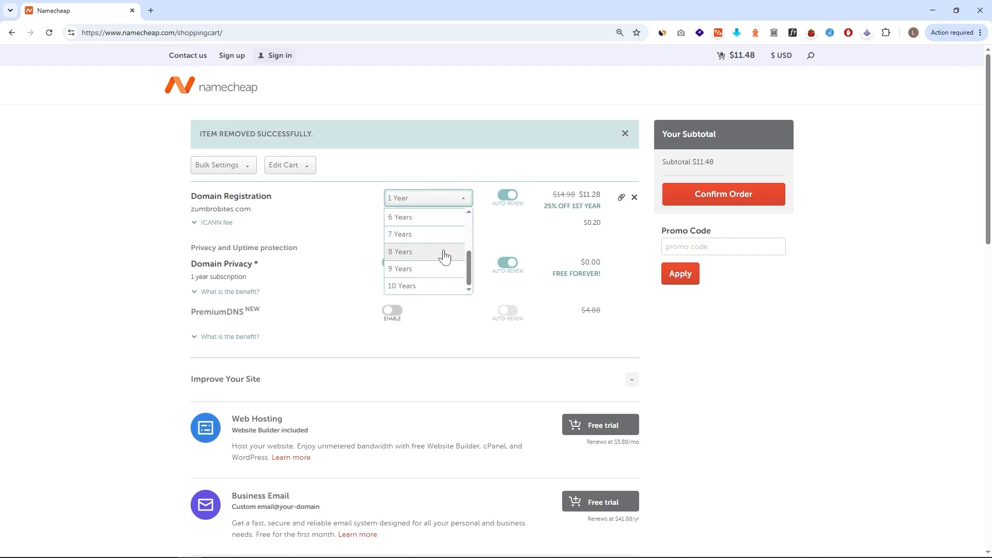
pyautogui.scroll(3, 443, 288)
pyautogui.scroll(-3, 442, 248)
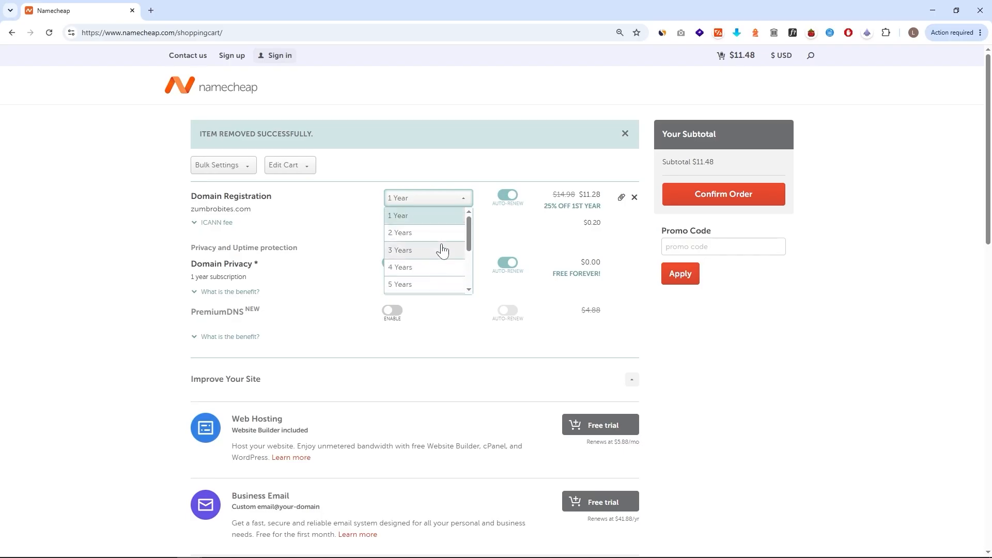
pyautogui.click(432, 283)
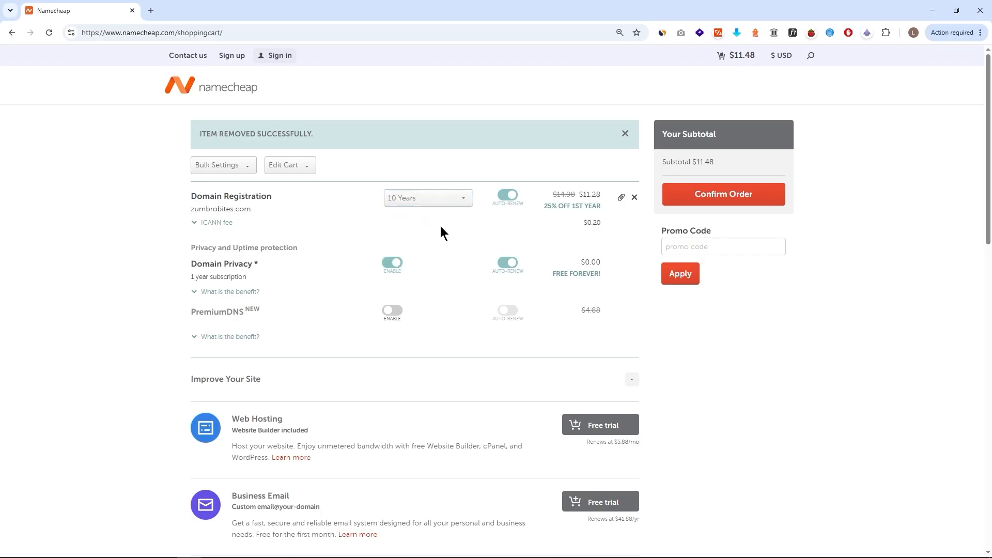
pyautogui.click(454, 202)
pyautogui.scroll(2, 441, 253)
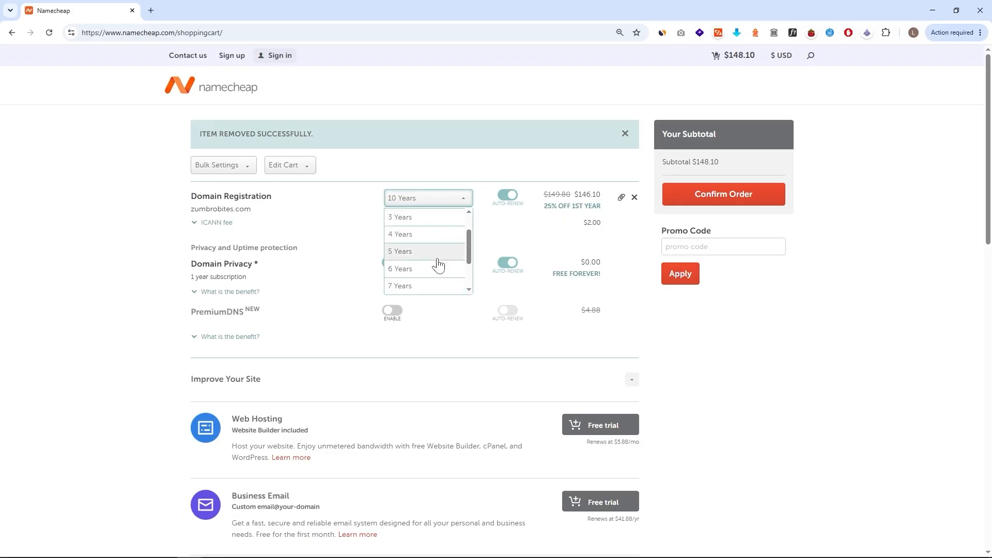
pyautogui.click(437, 268)
pyautogui.click(450, 202)
pyautogui.click(429, 257)
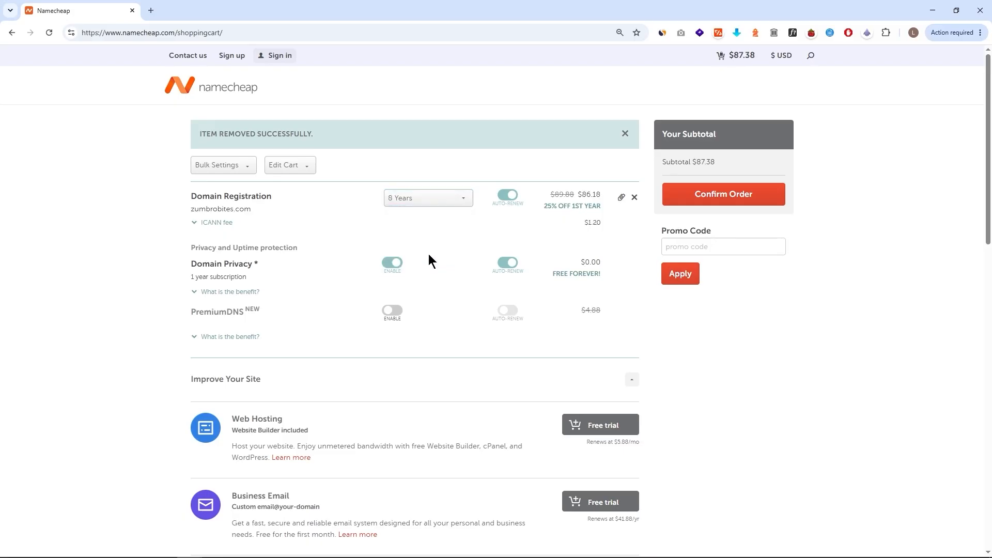
pyautogui.click(450, 200)
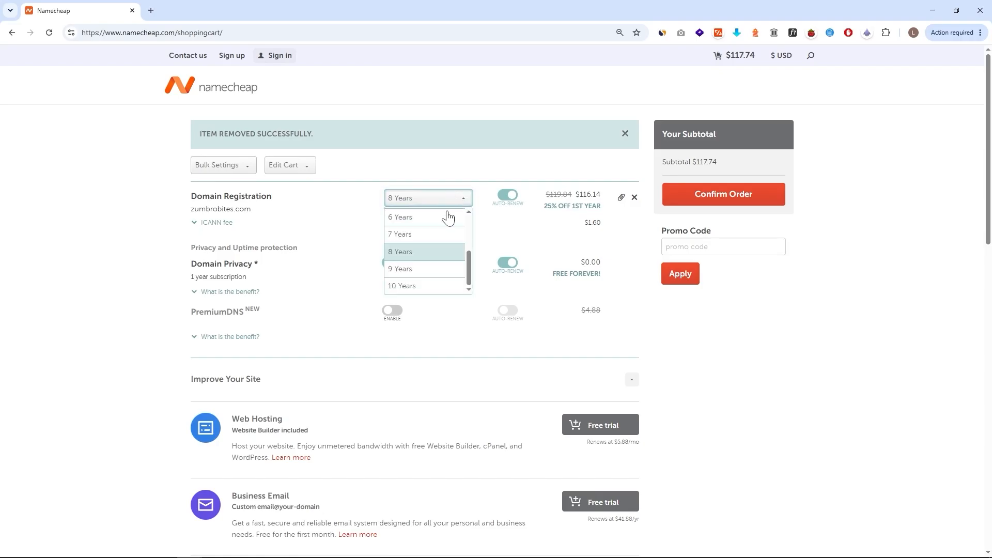
pyautogui.click(429, 270)
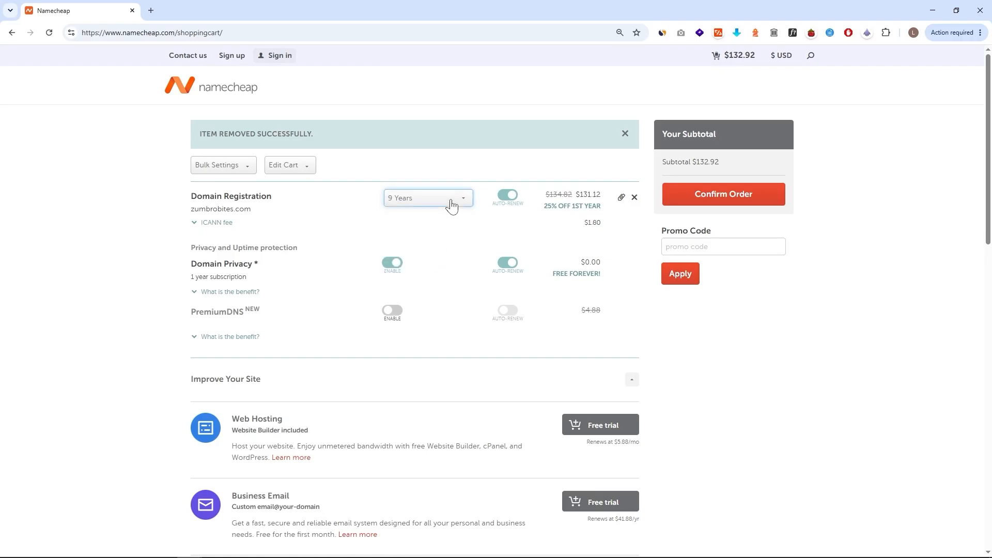
pyautogui.click(451, 204)
pyautogui.click(436, 283)
pyautogui.click(451, 202)
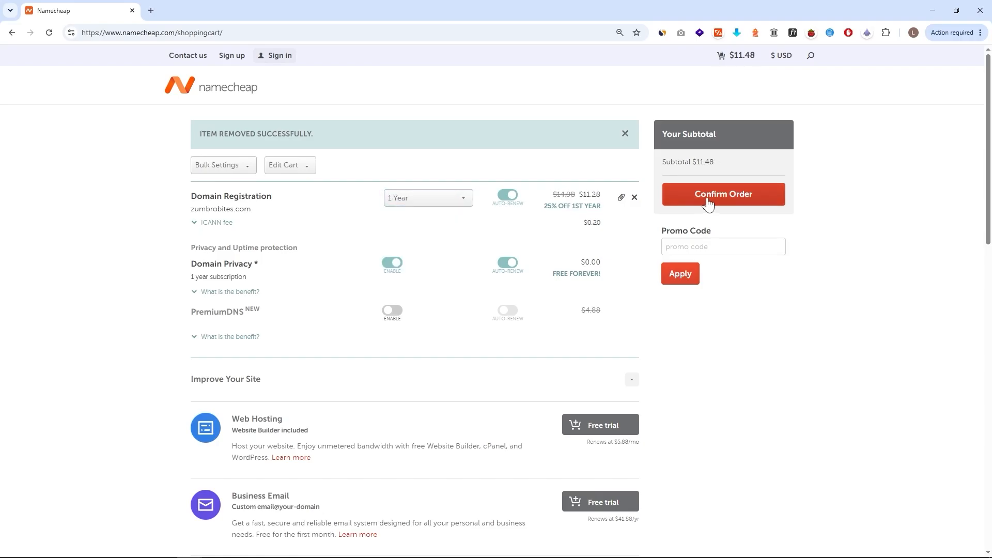
# - Confirm the zumbrobites.com order, continue past the billing details and pay for the one-year registration
pyautogui.click(707, 203)
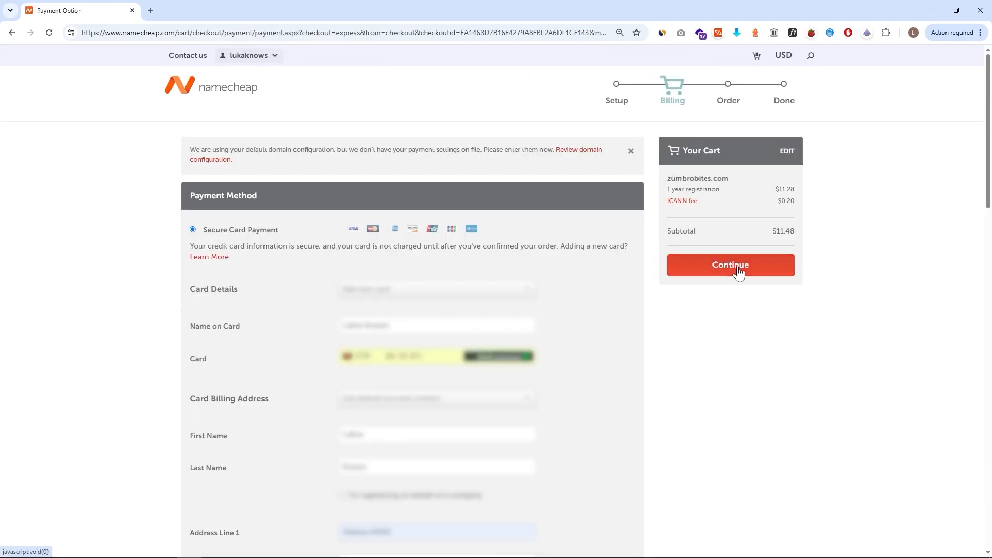
pyautogui.click(736, 266)
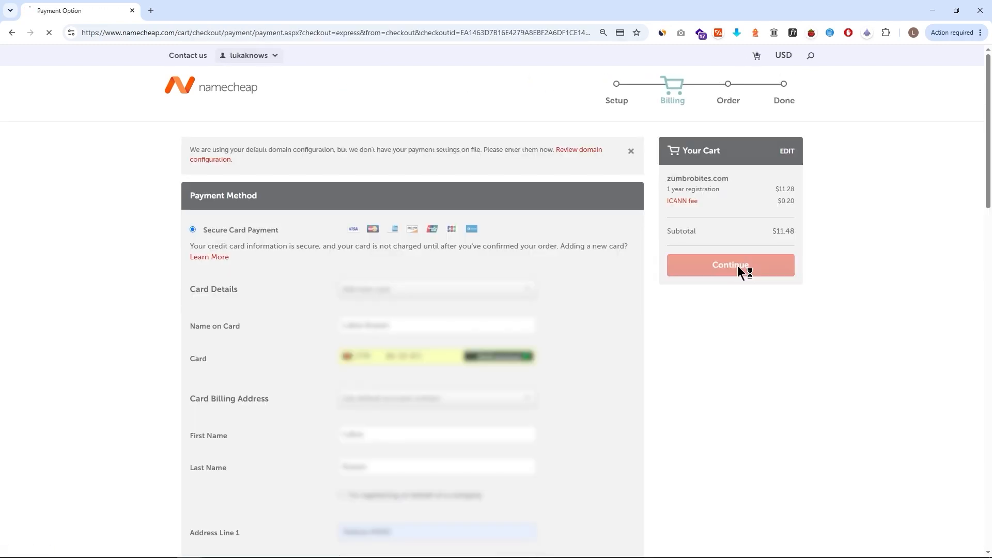
pyautogui.moveTo(235, 296); pyautogui.dragTo(278, 296)
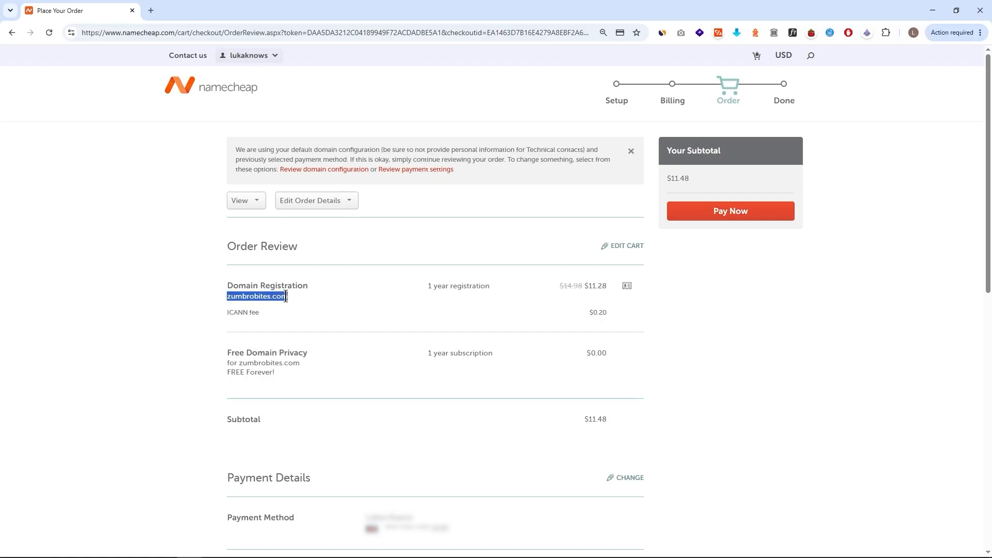
pyautogui.click(290, 297)
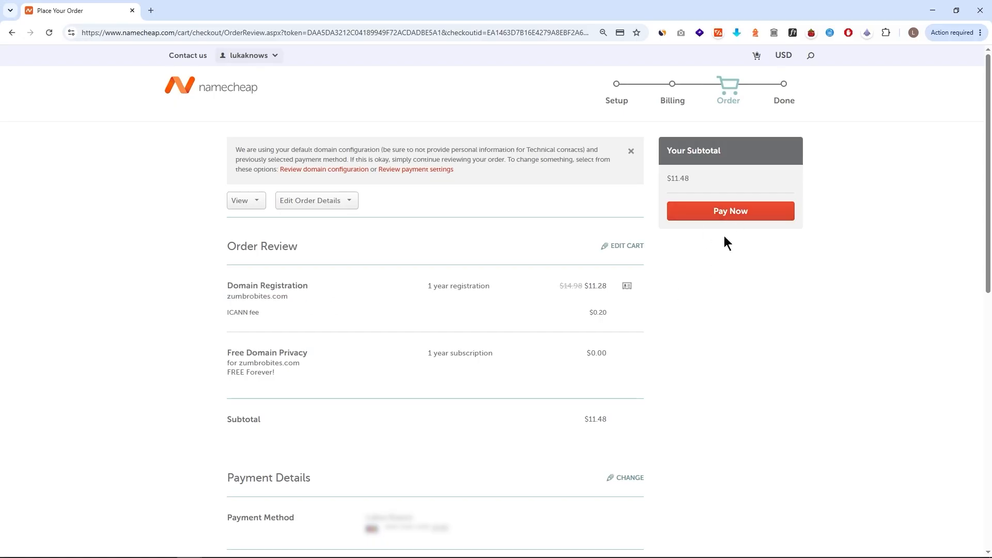
pyautogui.click(730, 213)
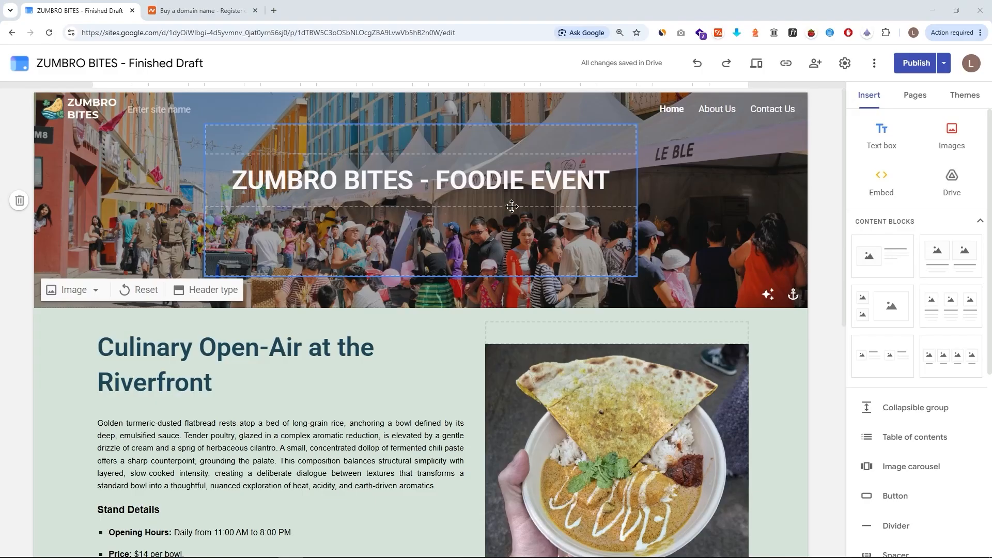
# - Look over the Zumbro Bites home page in the Google Sites editor and open the review of changes before publishing
pyautogui.scroll(-9, 661, 238)
pyautogui.scroll(2, 661, 238)
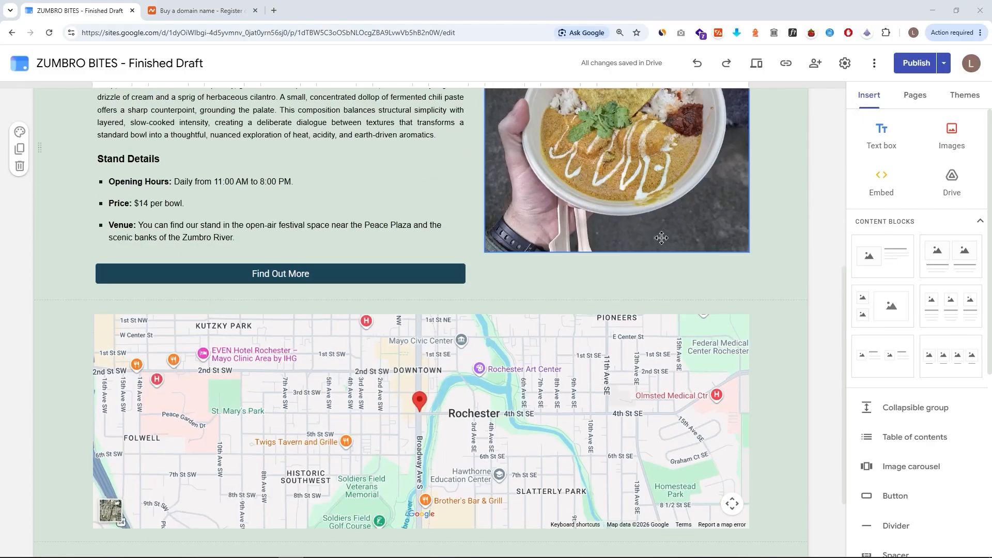
pyautogui.scroll(7, 662, 238)
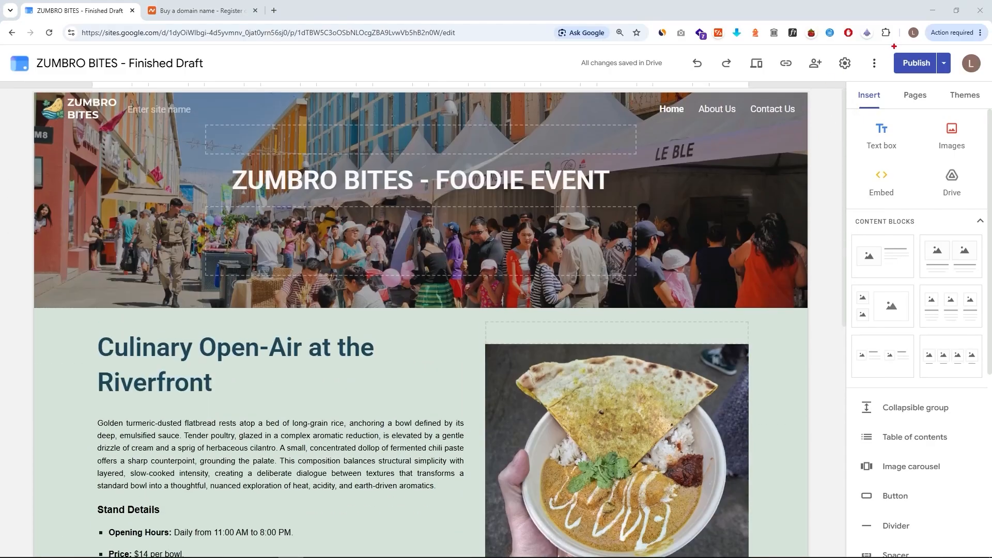
pyautogui.click(916, 63)
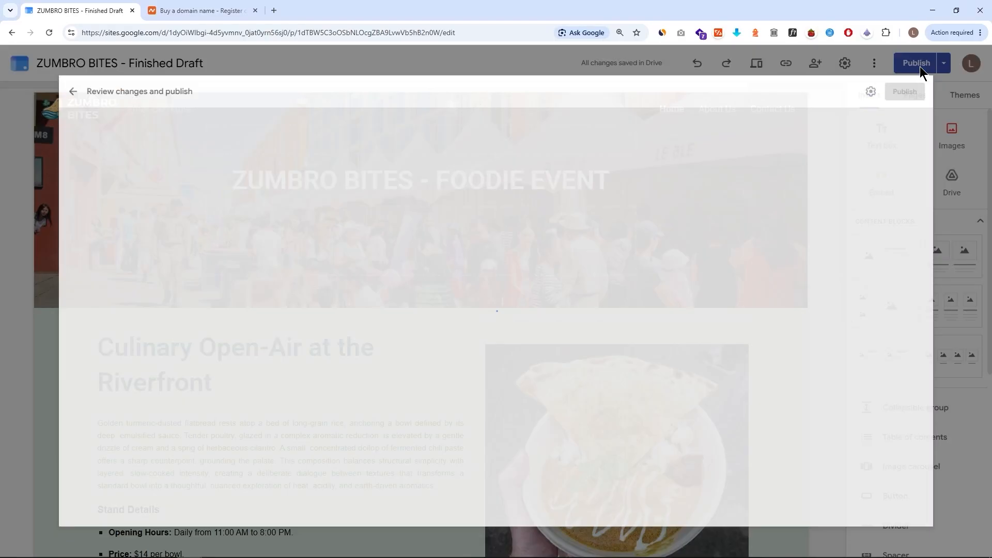
pyautogui.click(529, 328)
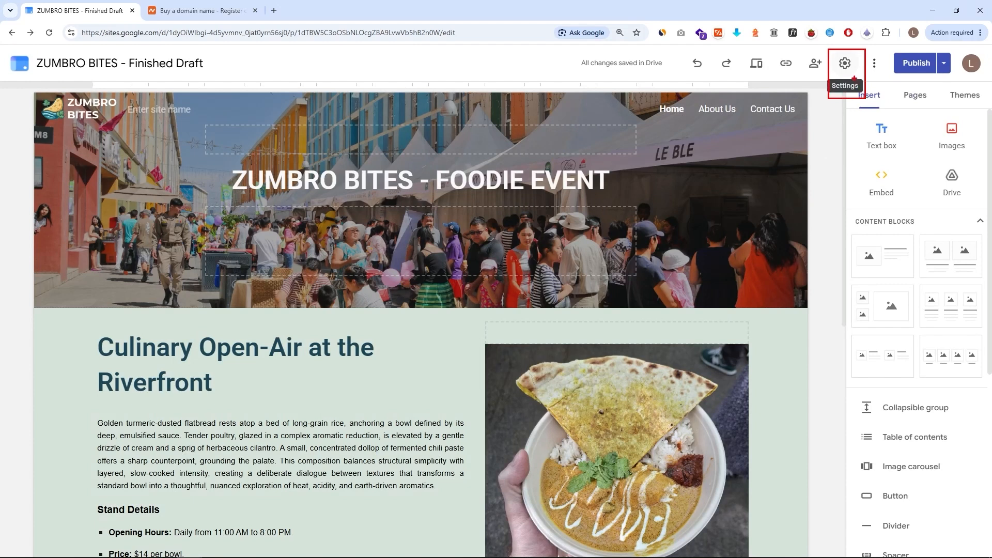
pyautogui.click(846, 65)
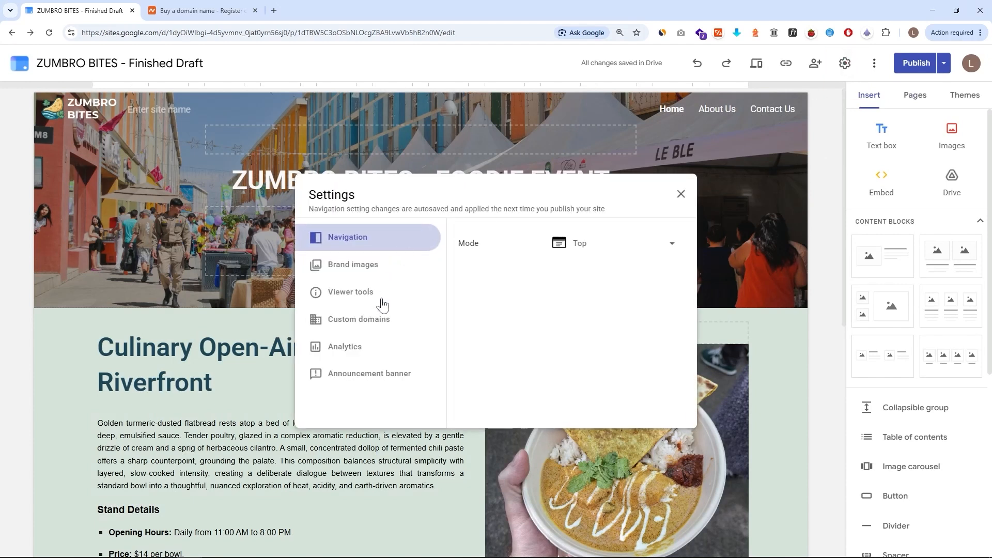
pyautogui.click(382, 323)
pyautogui.click(500, 306)
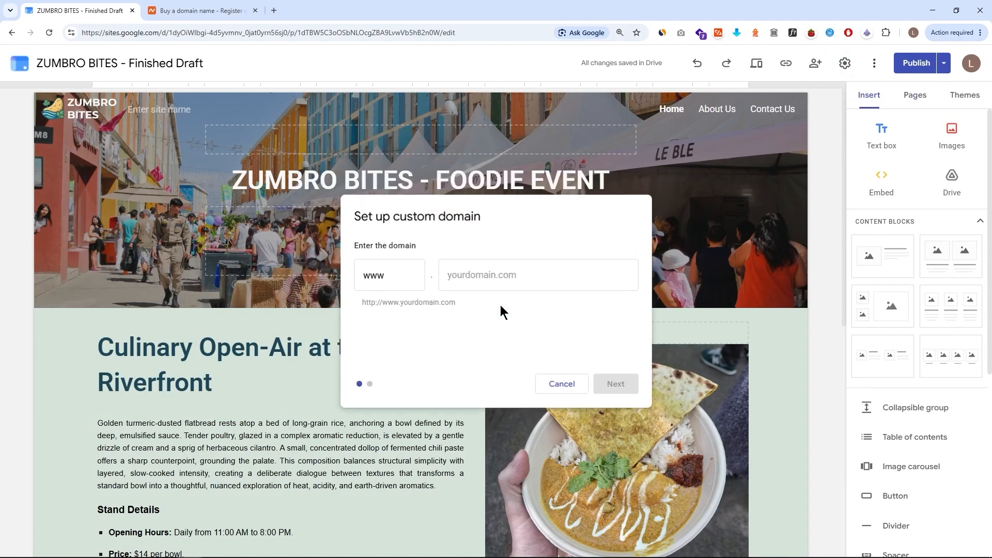
pyautogui.click(489, 276)
pyautogui.write('zumbrobites.com')
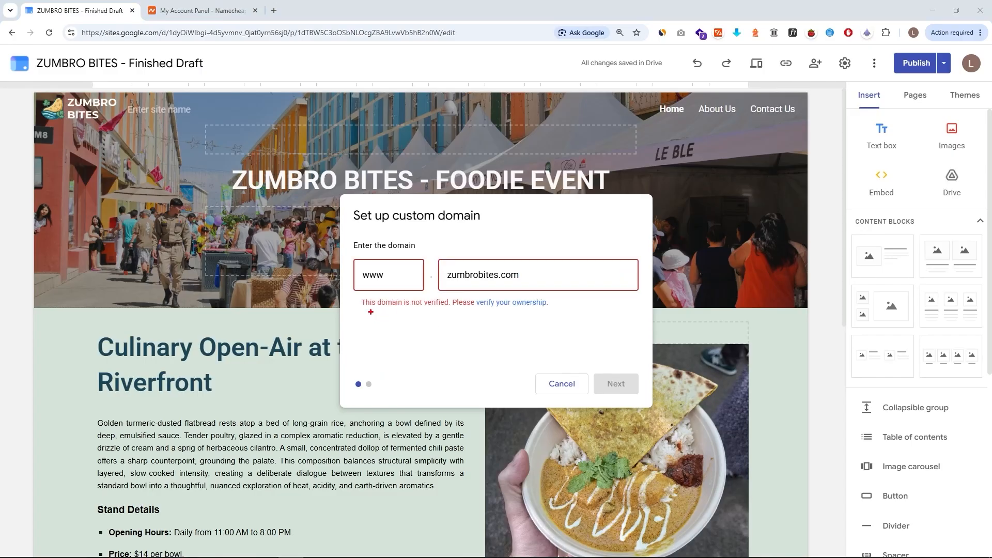
# - Start the ownership verification of zumbrobites.com in Google Search Console to get its TXT record for the DNS configuration
pyautogui.moveTo(357, 295)
pyautogui.mouseDown()
pyautogui.moveTo(419, 310)
pyautogui.moveTo(553, 313)
pyautogui.moveTo(538, 349)
pyautogui.mouseUp()
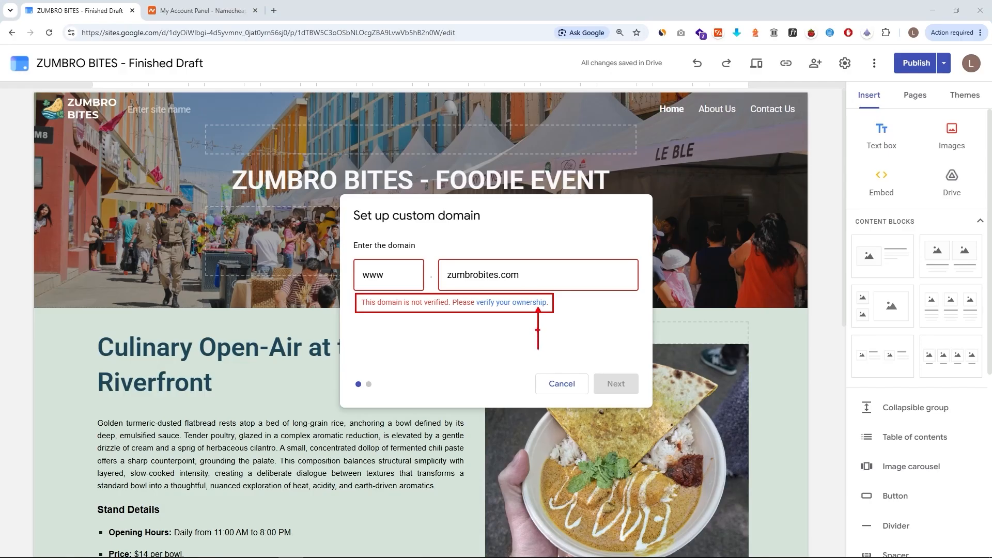
pyautogui.click(532, 303)
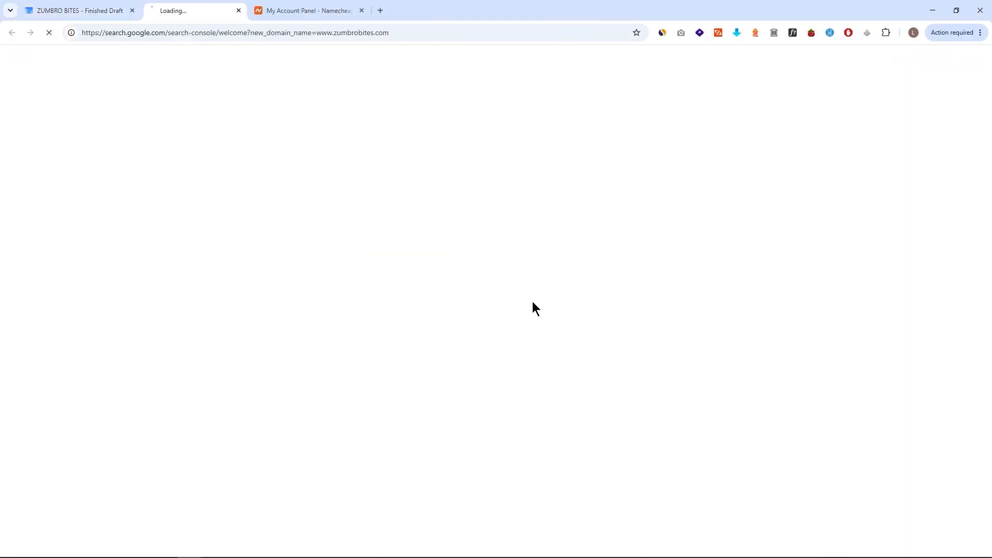
pyautogui.click(396, 372)
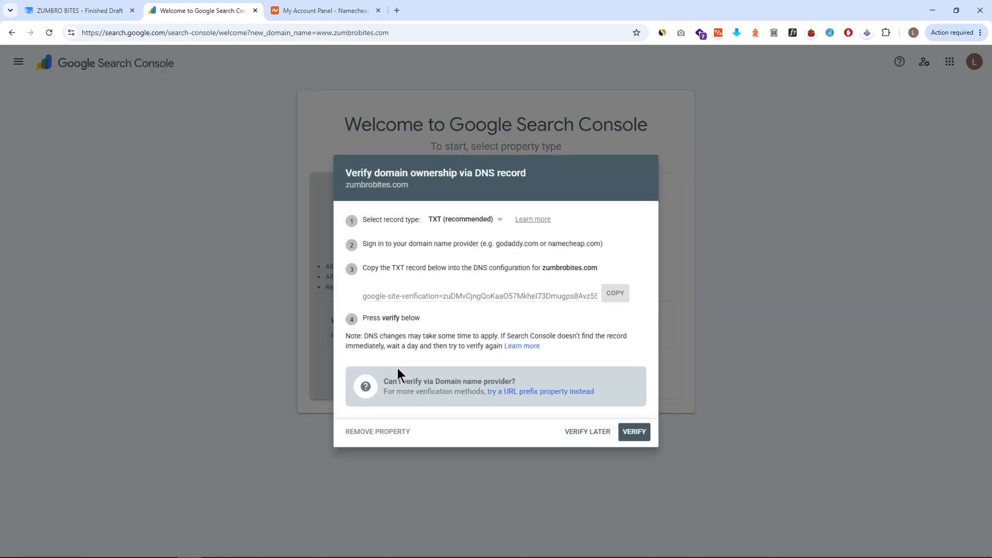
# - Copy the TXT verification record from Search Console and open the advanced DNS settings of zumbrobites.com in Namecheap
pyautogui.moveTo(337, 256); pyautogui.dragTo(648, 311)
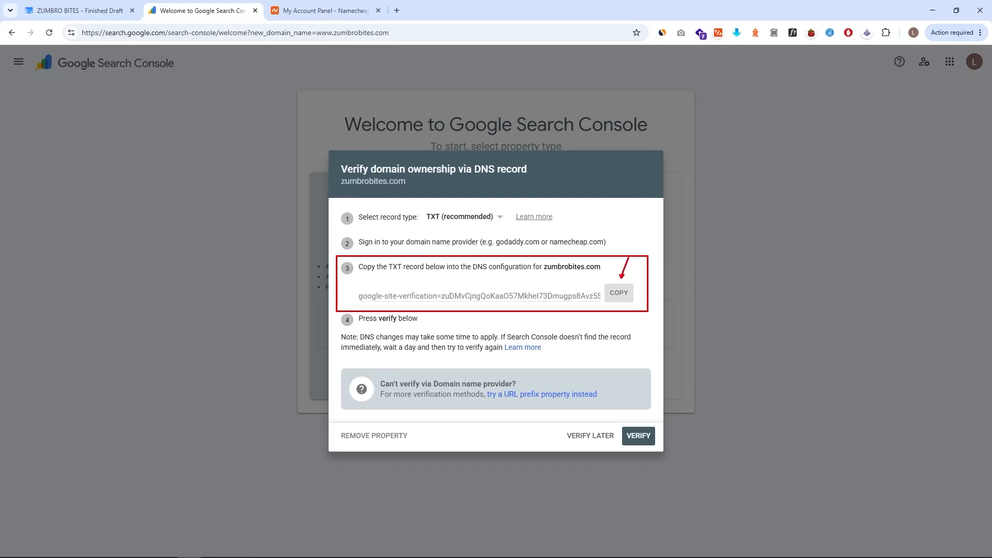
pyautogui.press('Escape')
pyautogui.click(619, 303)
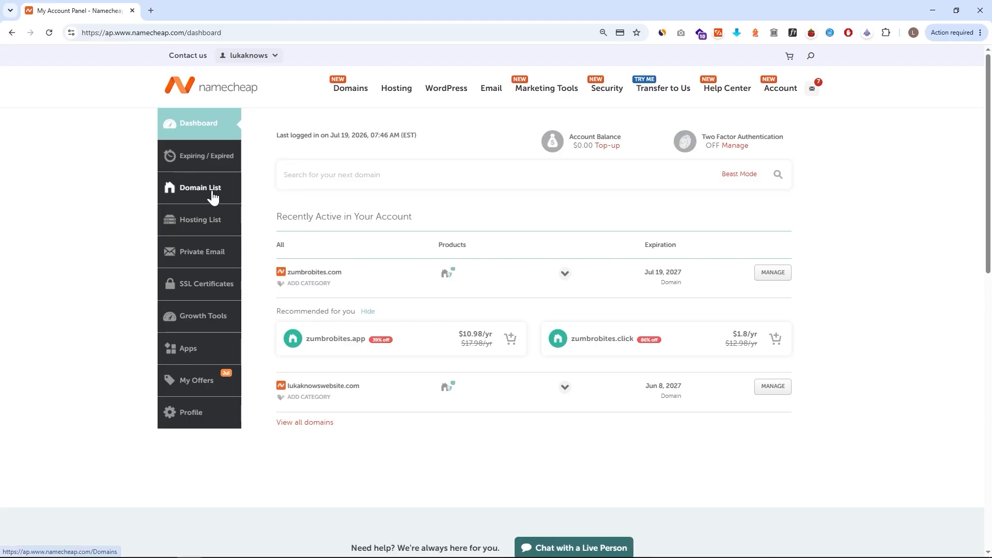
pyautogui.click(215, 198)
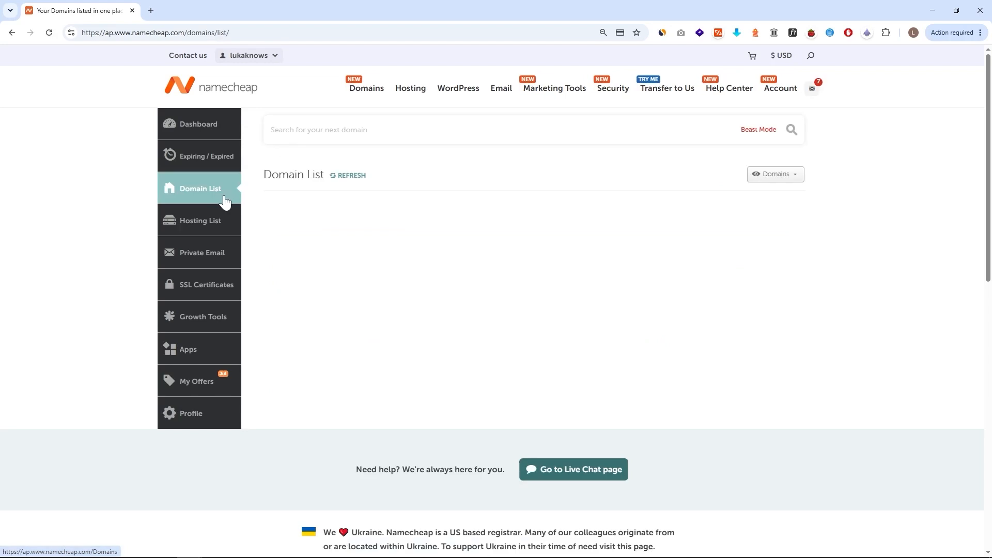
pyautogui.click(788, 391)
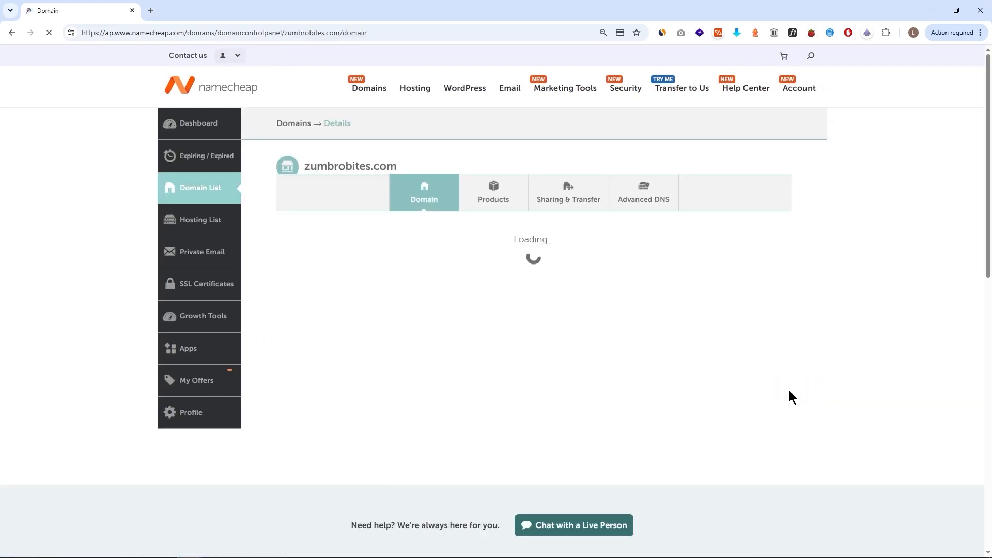
pyautogui.click(653, 212)
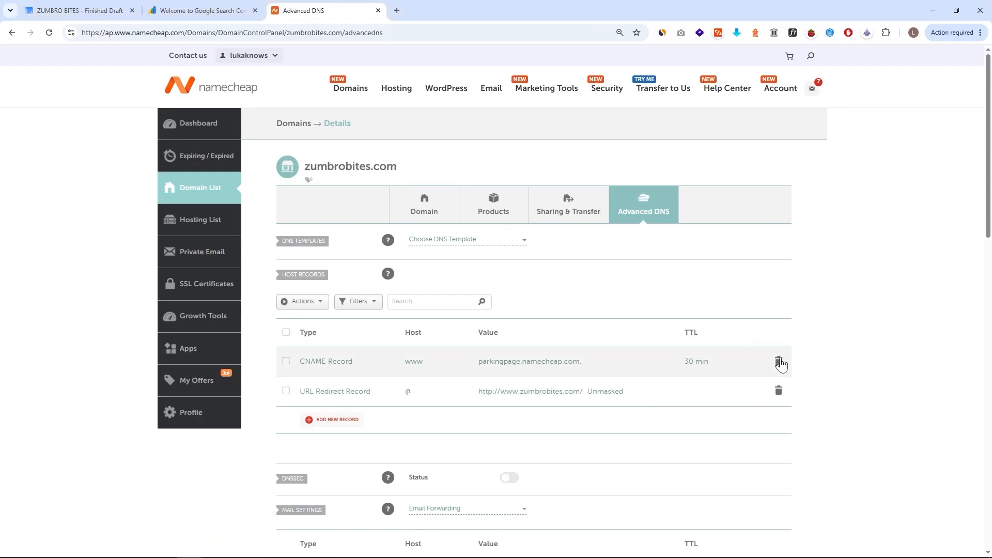
# - Delete the default www CNAME record and the @ URL redirect record from the domain's host records
pyautogui.click(779, 362)
pyautogui.press('Return')
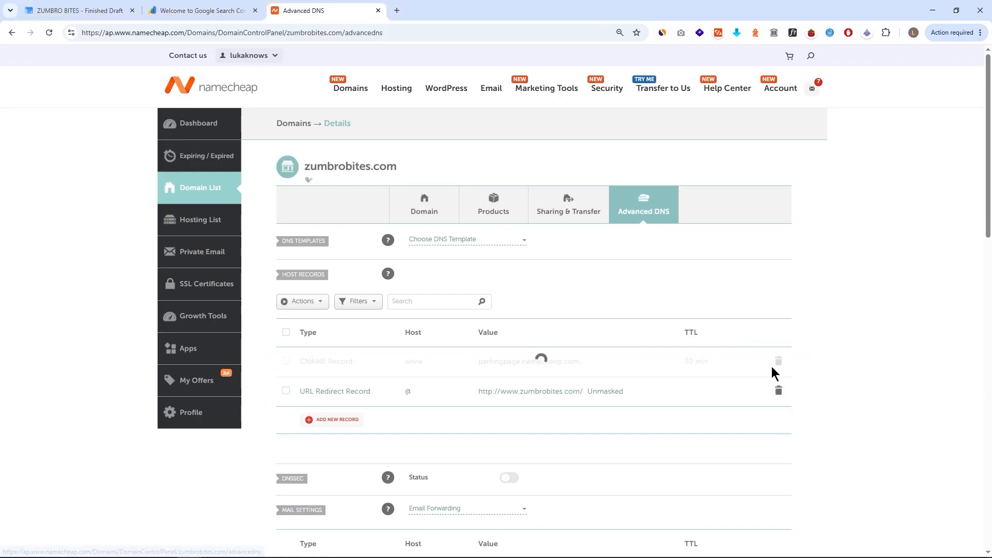
pyautogui.click(778, 361)
pyautogui.click(737, 407)
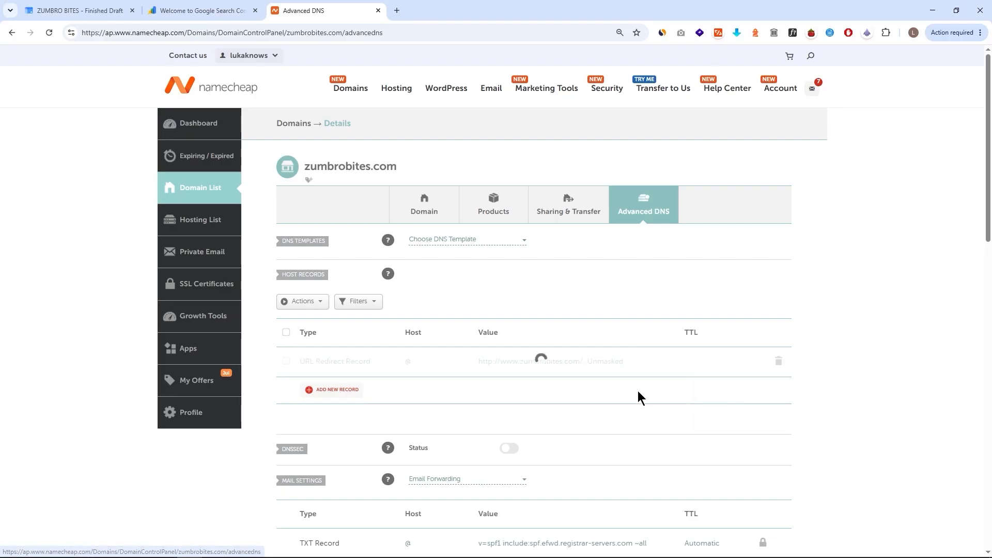
# - Add a new host record for zumbrobites.com and set its type to TXT Record
pyautogui.moveTo(293, 375); pyautogui.dragTo(370, 401)
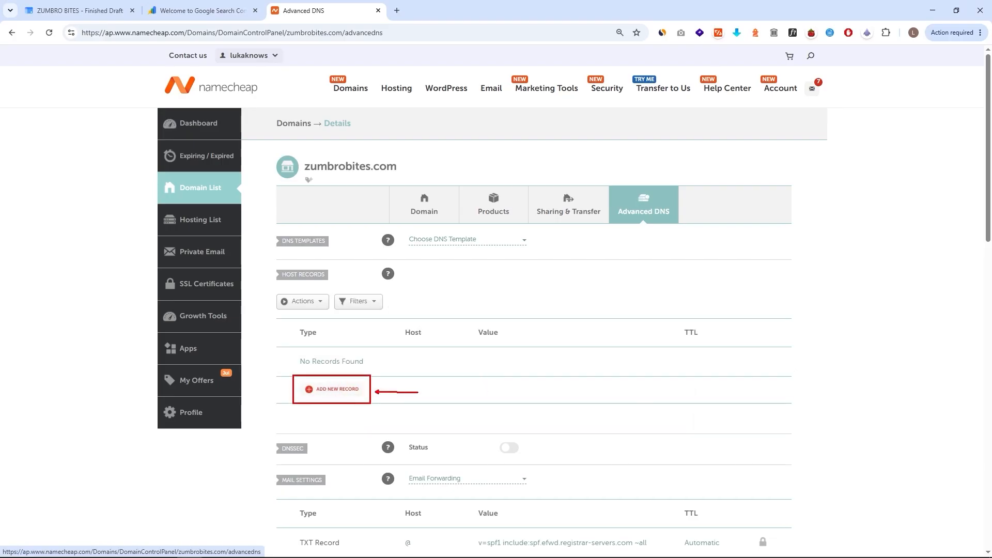
pyautogui.click(351, 390)
pyautogui.scroll(-4, 350, 396)
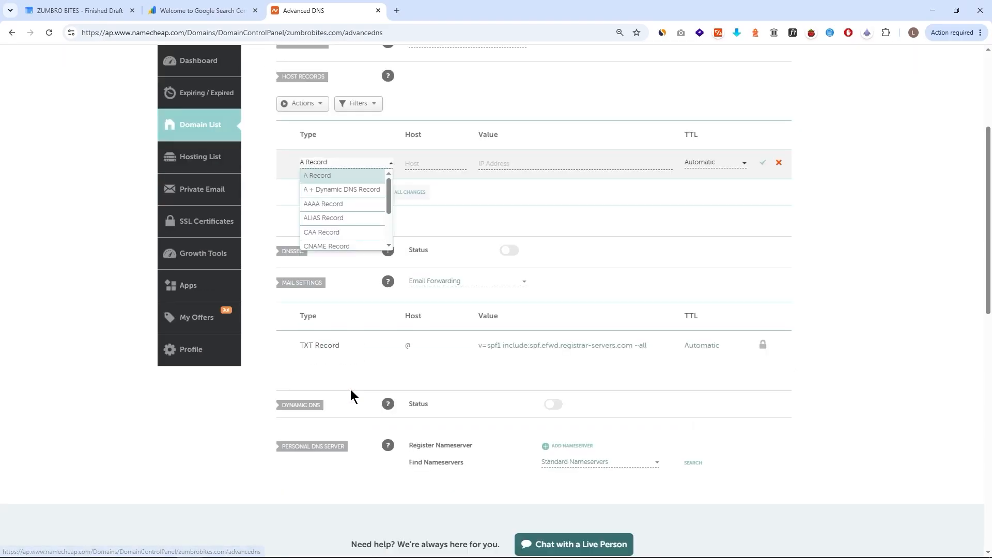
pyautogui.scroll(-3, 354, 196)
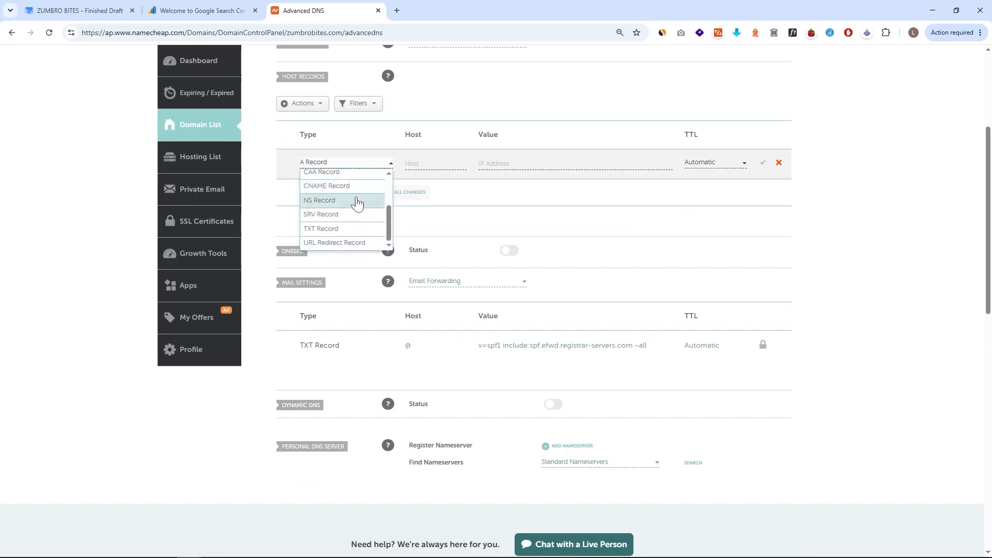
pyautogui.moveTo(300, 220); pyautogui.dragTo(384, 238)
pyautogui.click(328, 229)
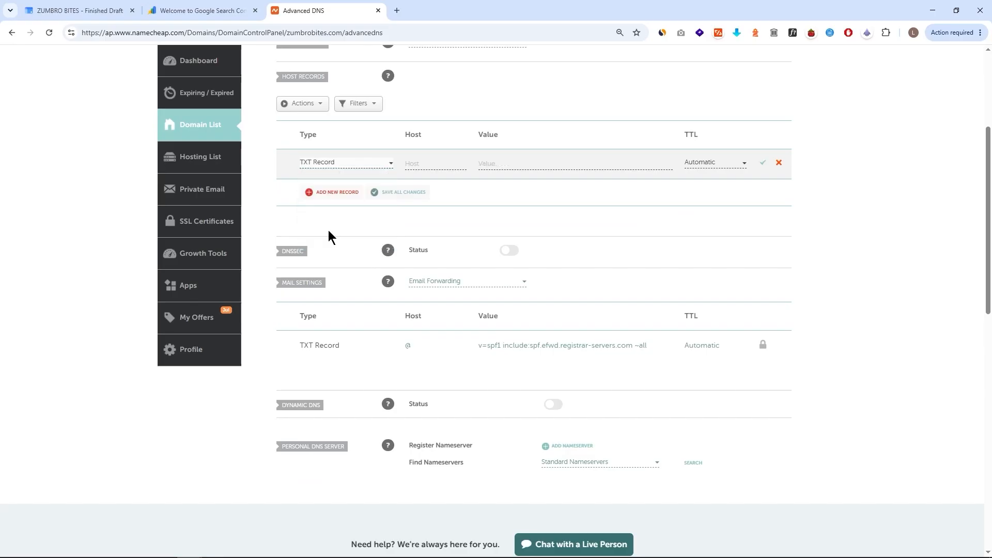
# - Set the TXT record's host to @, paste the copied Google site verification token as its value and save the record
pyautogui.scroll(2, 423, 218)
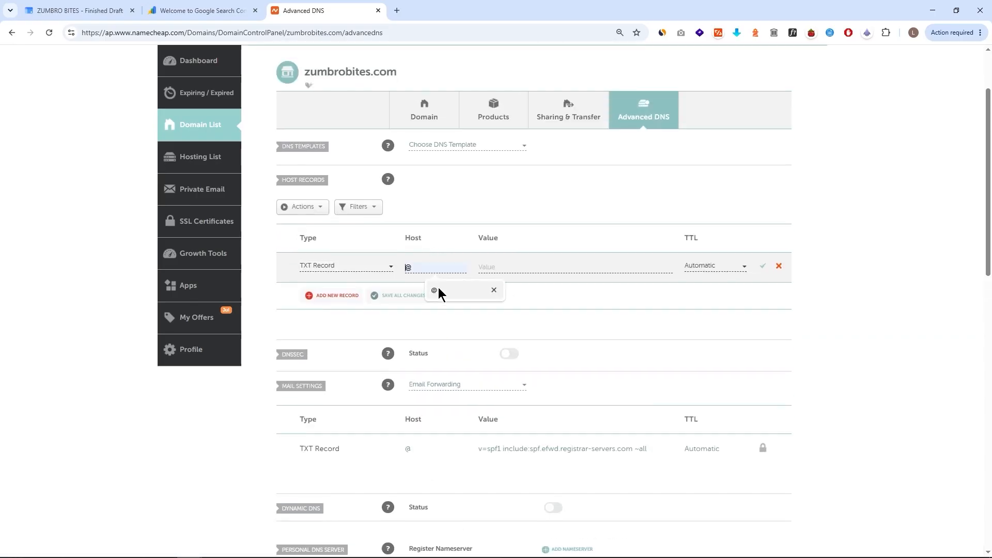
pyautogui.click(439, 293)
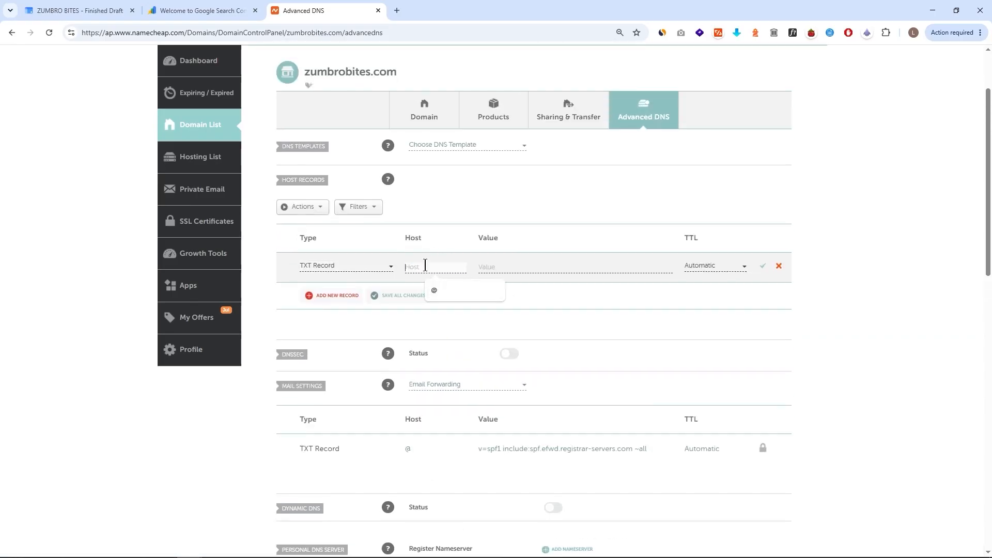
pyautogui.click(496, 266)
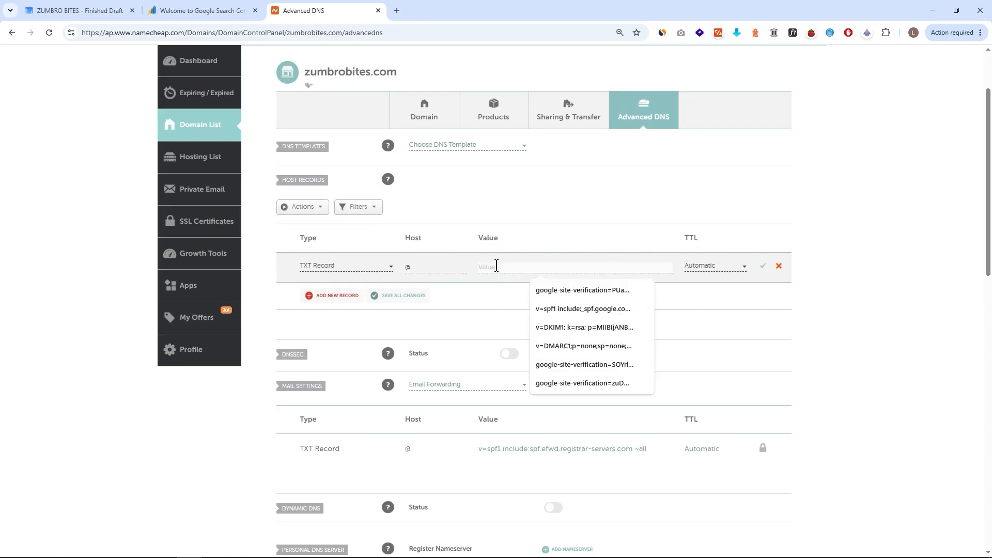
pyautogui.hotkey('ctrl', 'v')
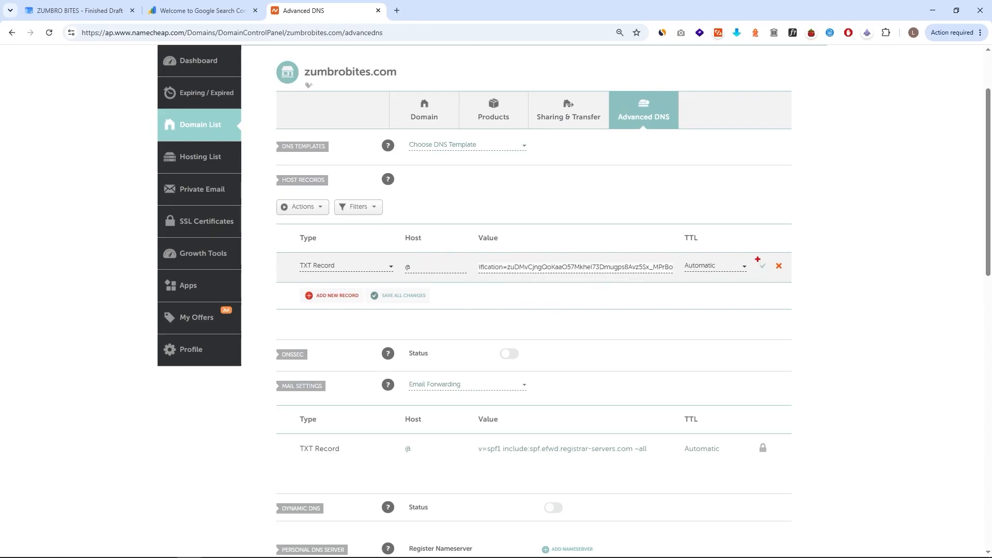
pyautogui.click(763, 267)
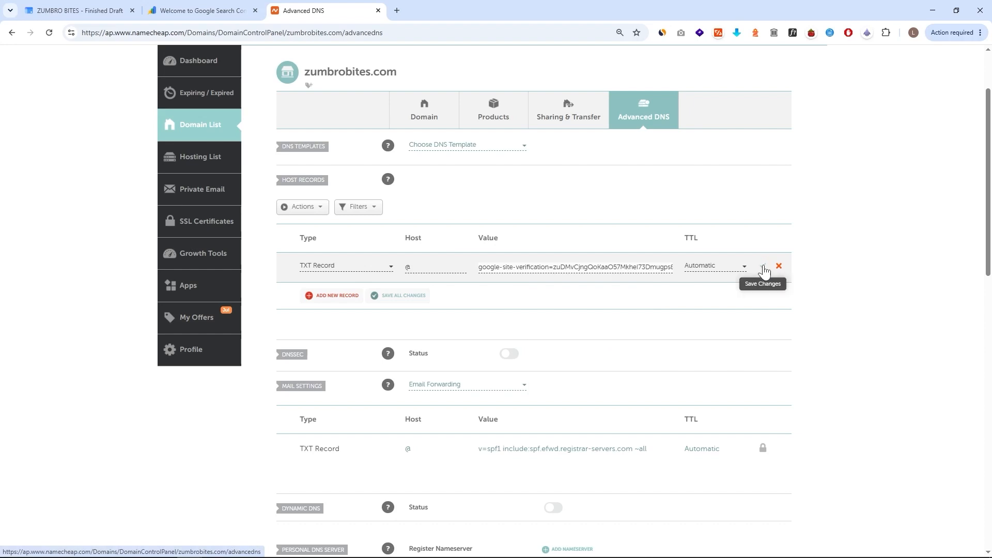
pyautogui.click(763, 267)
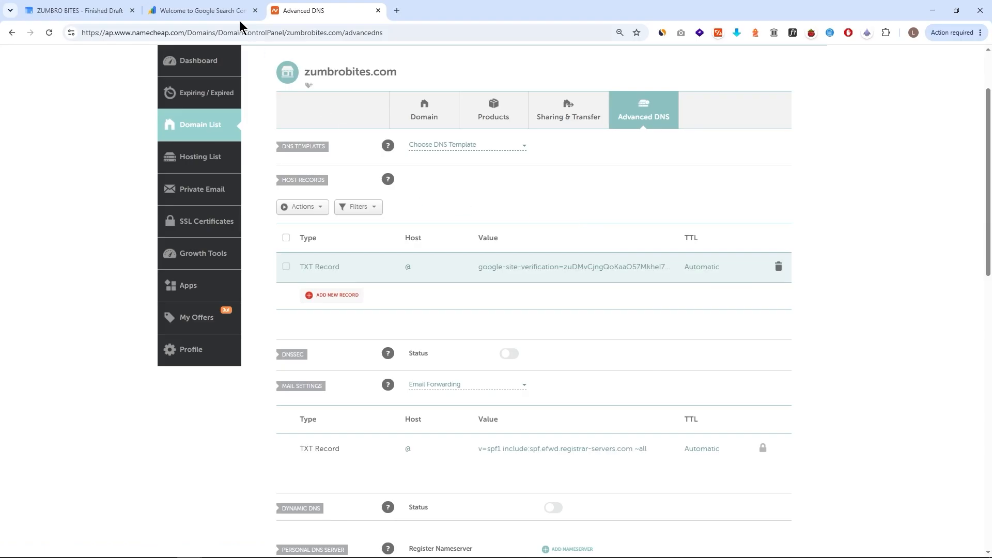
# - Switch to Google Search Console, verify ownership of zumbrobites.com and close Search Console
pyautogui.click(218, 5)
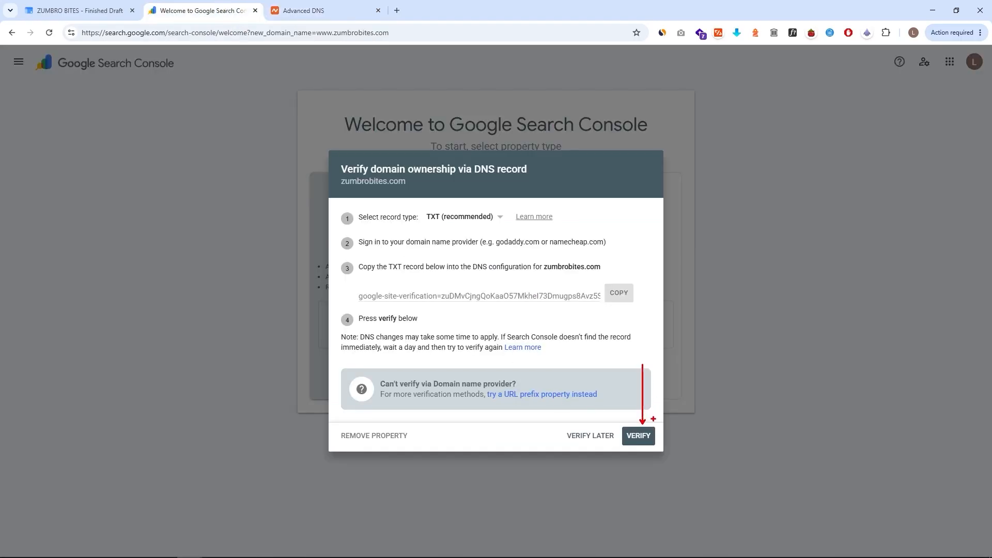
pyautogui.click(648, 438)
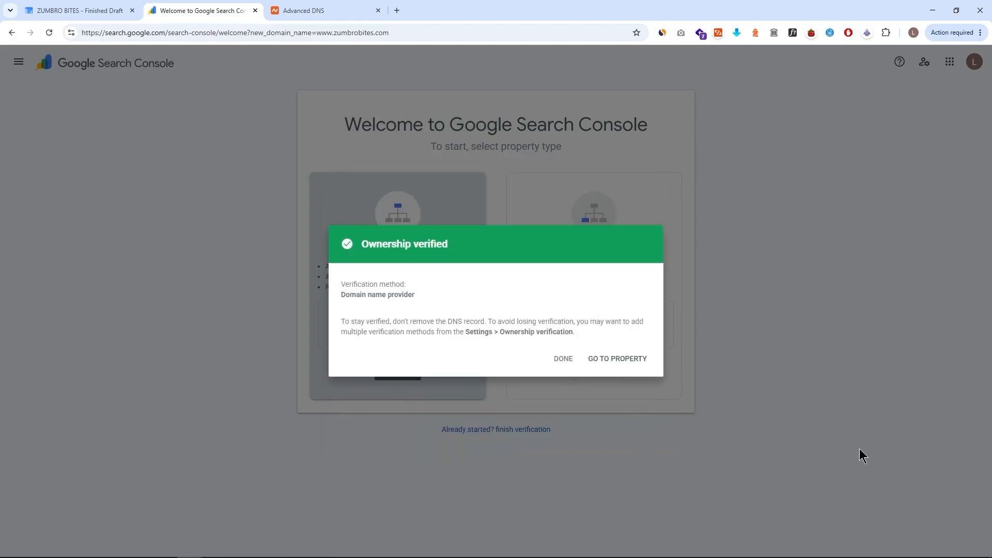
pyautogui.hotkey('ctrl', 'w')
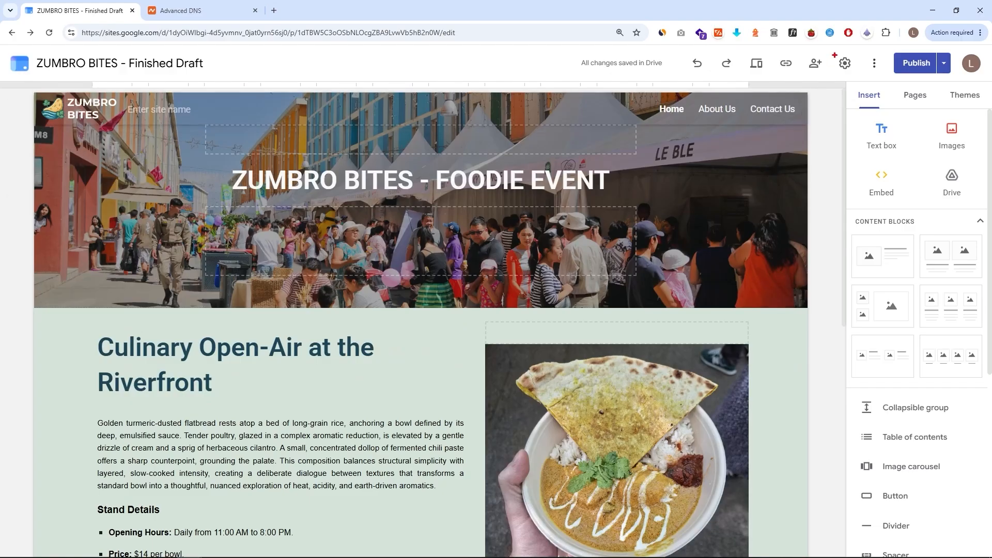
pyautogui.click(844, 62)
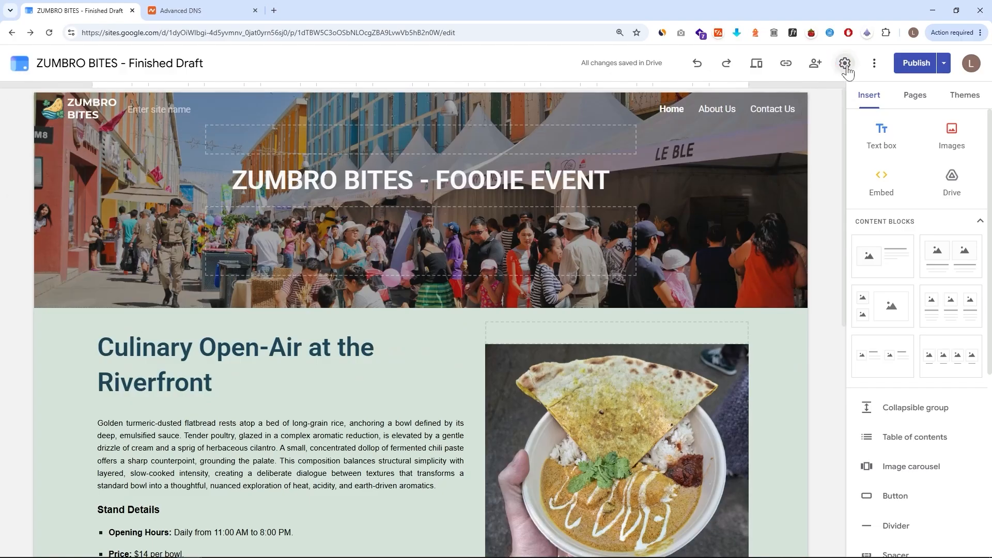
pyautogui.click(374, 321)
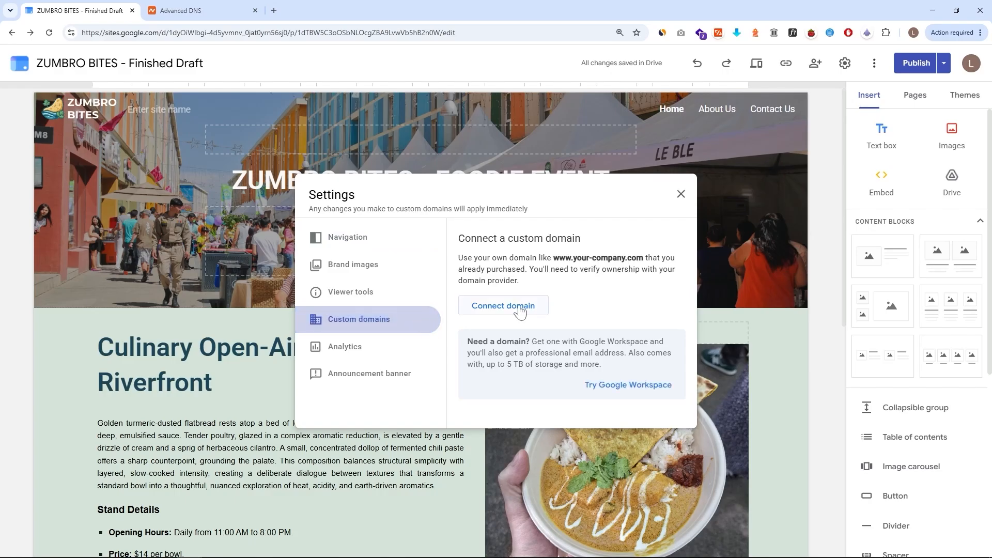
pyautogui.click(511, 305)
pyautogui.click(465, 276)
pyautogui.hotkey('ctrl', 'v')
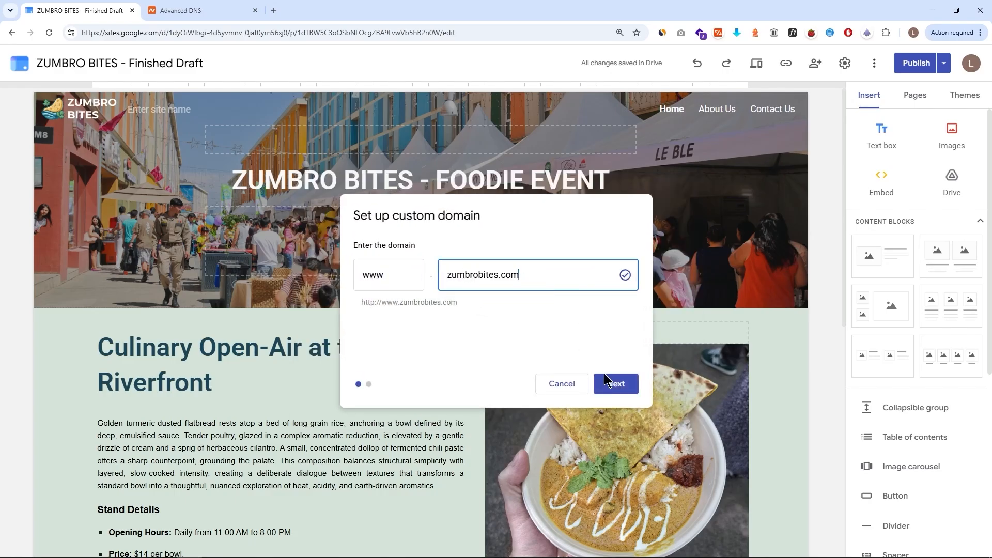
pyautogui.click(614, 385)
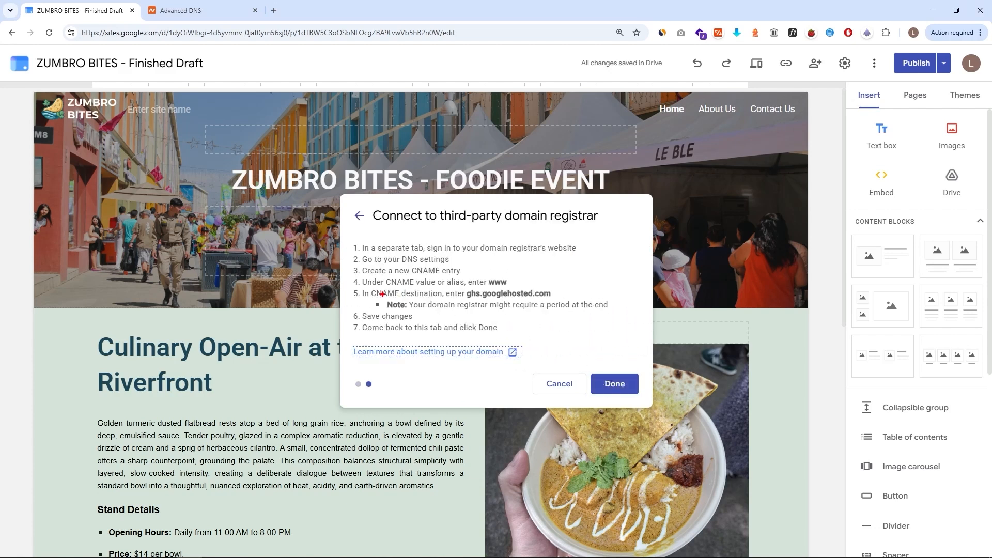
# - Copy the CNAME destination ghs.googlehosted.com from the third-party registrar instructions
pyautogui.moveTo(465, 286)
pyautogui.mouseDown()
pyautogui.moveTo(559, 301)
pyautogui.moveTo(469, 296)
pyautogui.mouseUp()
pyautogui.press('Escape')
pyautogui.tripleClick(538, 293)
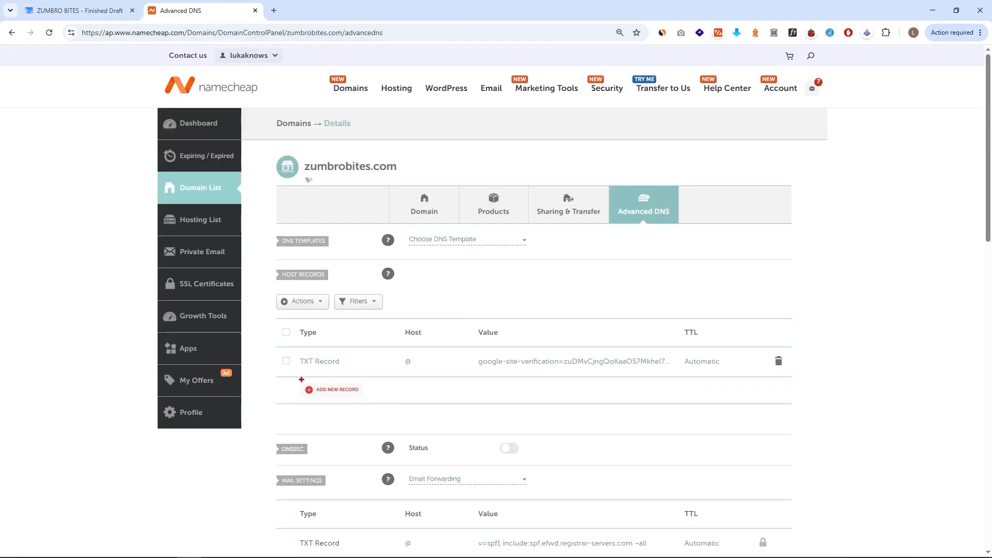
# - Switch to the Namecheap DNS settings, add another host record and set its type to CNAME Record
pyautogui.moveTo(299, 380)
pyautogui.mouseDown()
pyautogui.moveTo(378, 403)
pyautogui.moveTo(367, 401)
pyautogui.moveTo(377, 389)
pyautogui.moveTo(443, 389)
pyautogui.mouseUp()
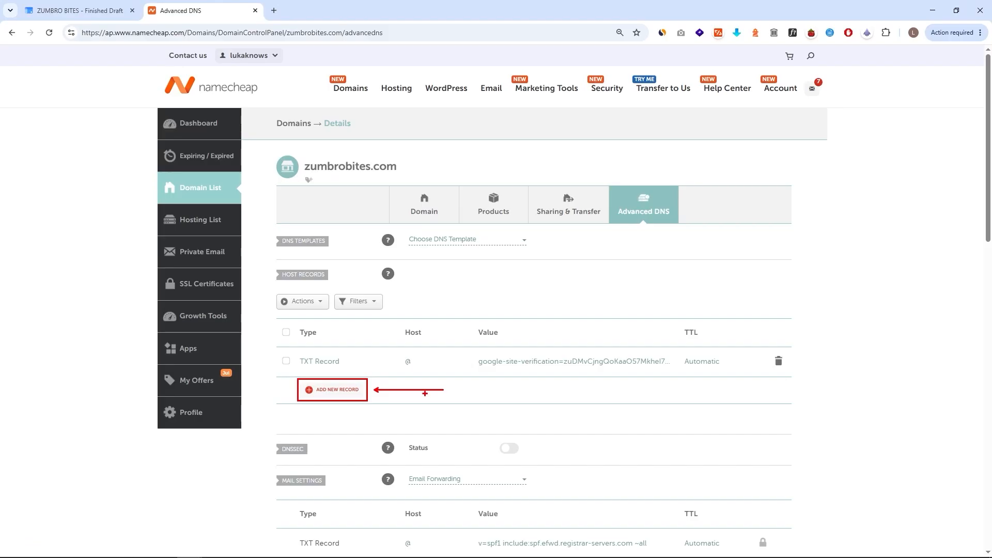
pyautogui.click(349, 393)
pyautogui.scroll(-4, 354, 388)
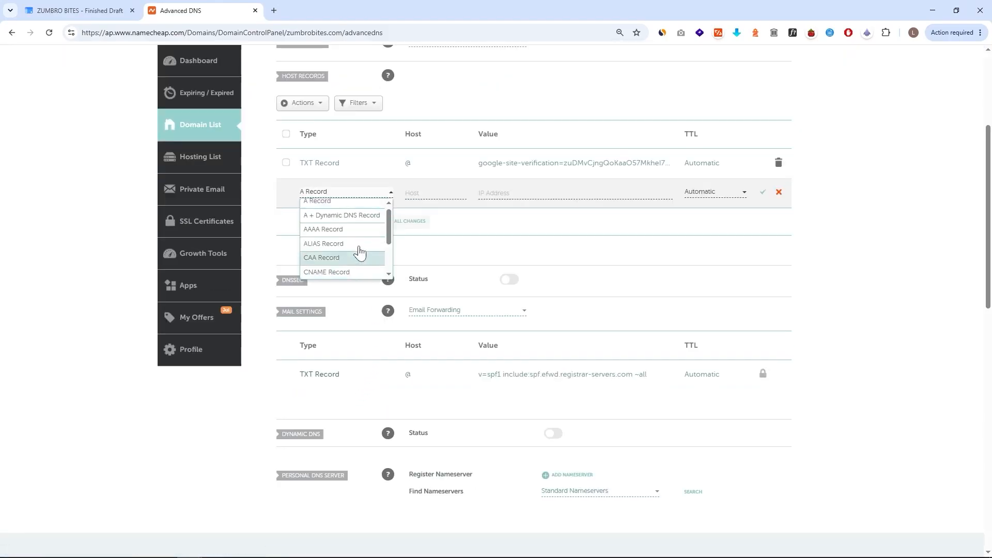
pyautogui.scroll(-1, 364, 227)
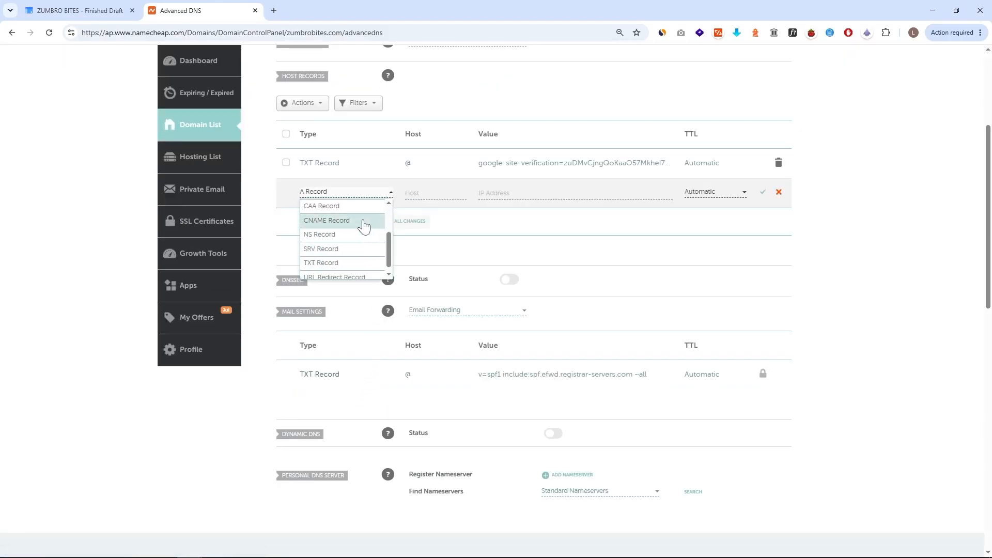
pyautogui.moveTo(297, 213); pyautogui.dragTo(383, 228)
pyautogui.click(371, 222)
# - Set the CNAME record's host to www and its target to ghs.googlehosted.com, and save the record
pyautogui.click(425, 193)
pyautogui.write('www')
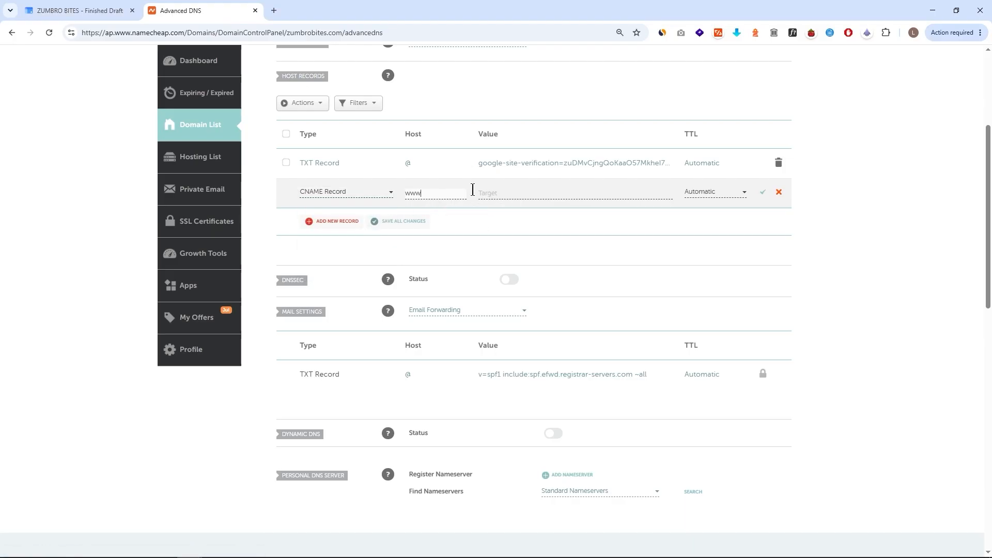
pyautogui.click(496, 190)
pyautogui.click(571, 216)
pyautogui.click(761, 195)
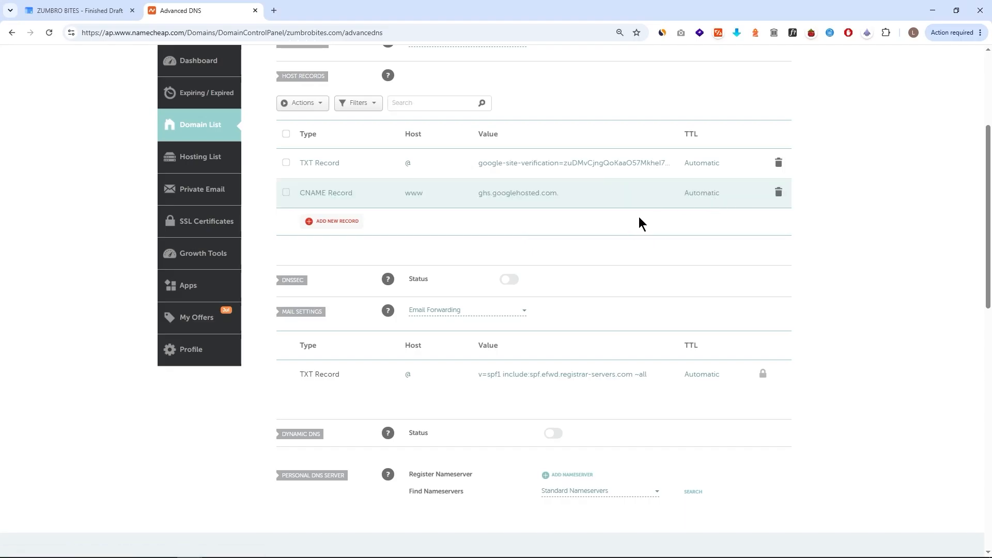
# - Switch back to Google Sites, finish the custom domain setup and copy the published site link
pyautogui.hotkey('ctrl', 'Tab')
pyautogui.click(610, 384)
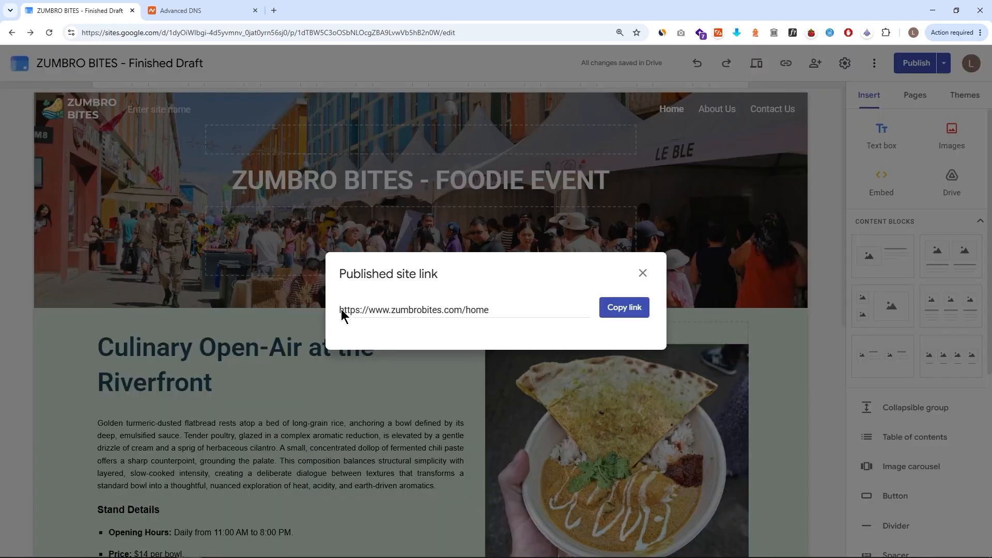
pyautogui.moveTo(341, 309); pyautogui.dragTo(501, 311)
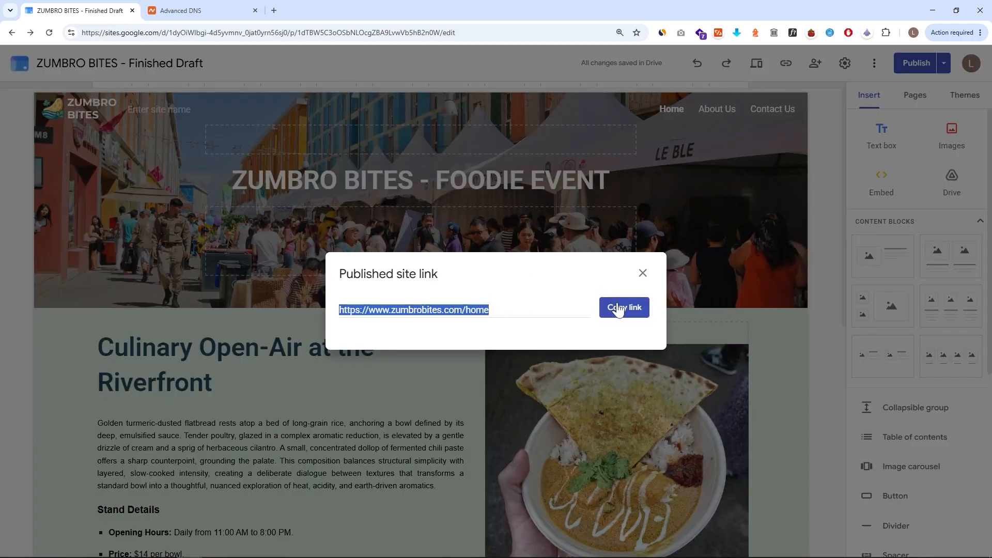
pyautogui.click(617, 307)
pyautogui.hotkey('ctrl', 'shift', 'n')
pyautogui.hotkey('ctrl', 'v')
pyautogui.press('Return')
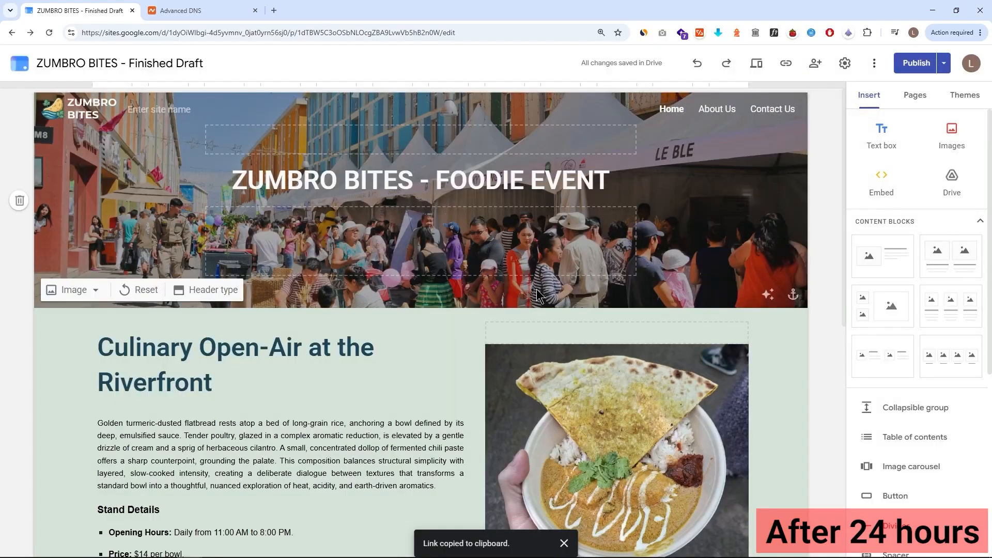
pyautogui.hotkey('ctrl', 'shift', 'n')
pyautogui.hotkey('ctrl', 'v')
pyautogui.press('Return')
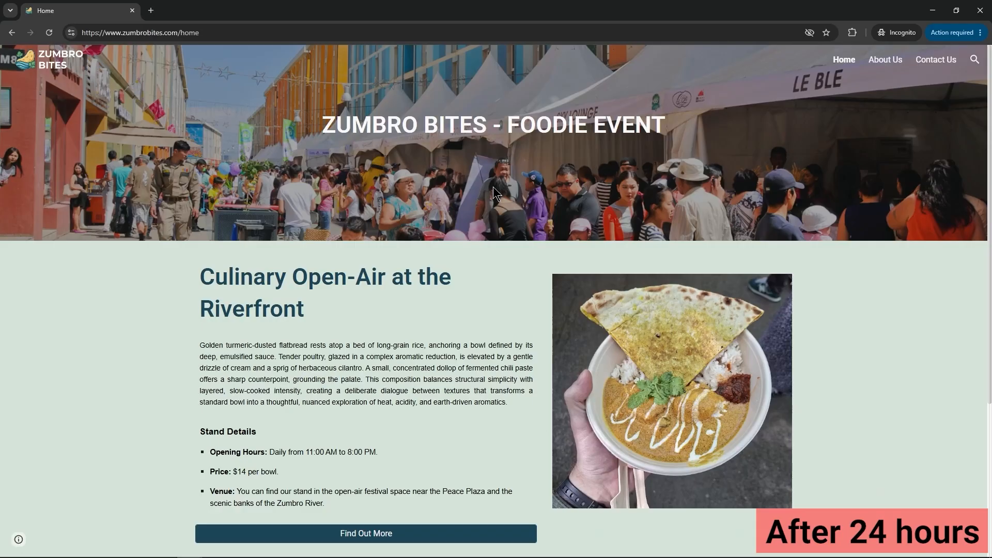
pyautogui.scroll(-4, 494, 194)
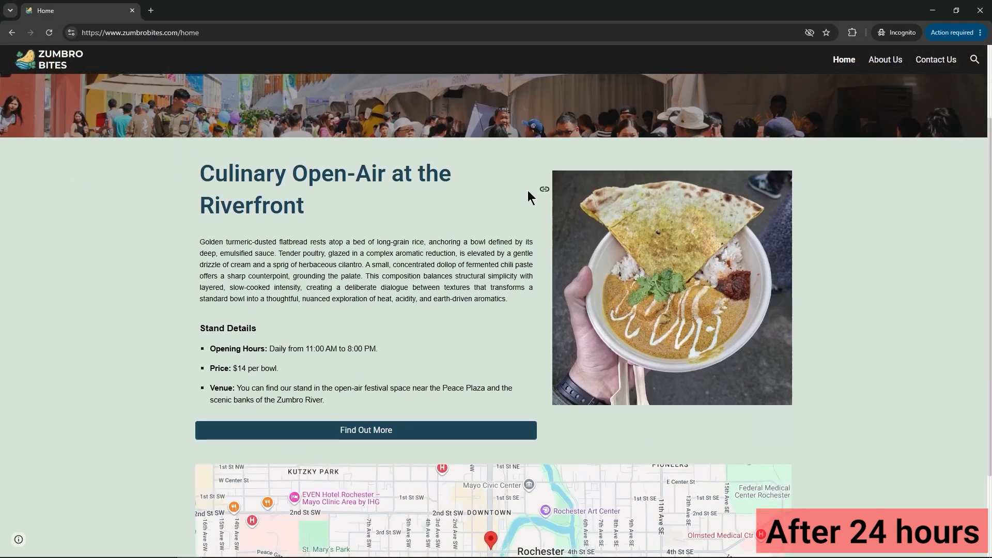